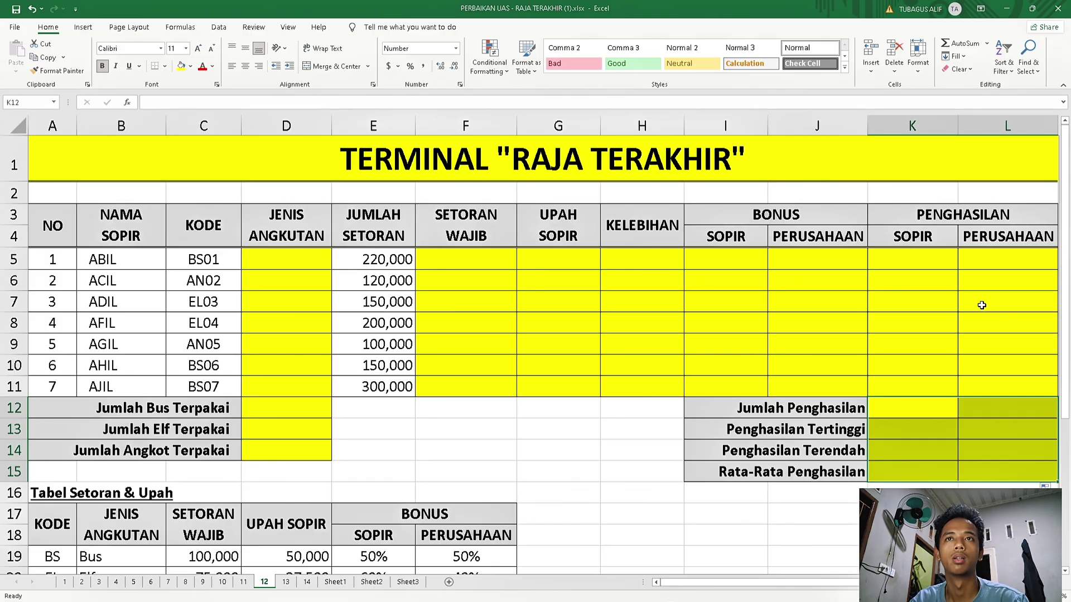
Review the drivers' table, the Tabel Setoran & Upah reference table and the INSTRUKSI rules on sheet 12.
{"action": "scroll", "coordinate": [700, 311], "scroll_direction": "down", "scroll_amount": 1}
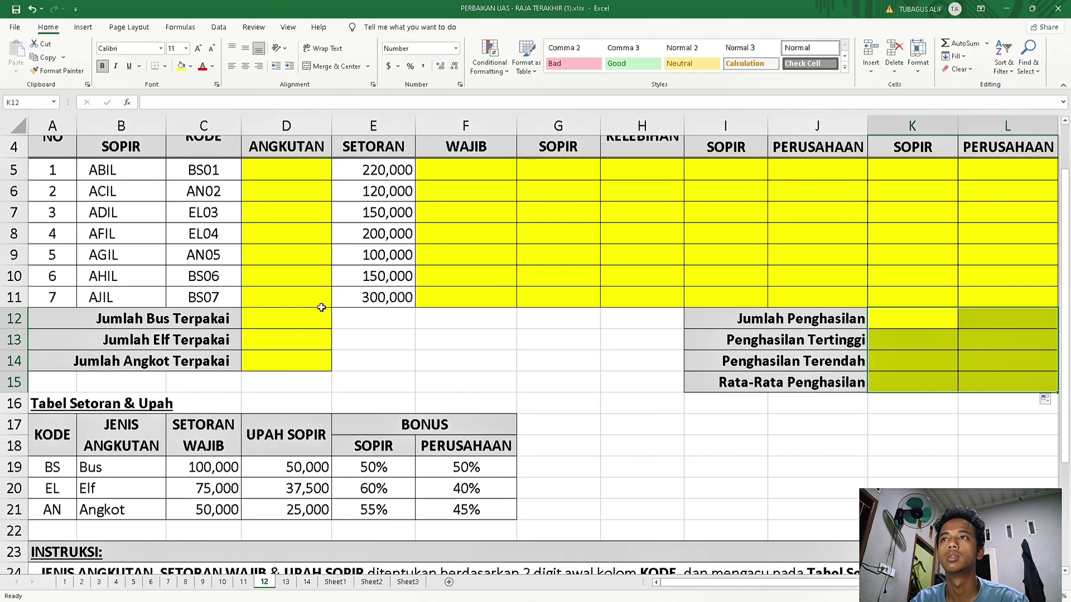
{"action": "scroll", "coordinate": [313, 297], "scroll_direction": "up", "scroll_amount": 1}
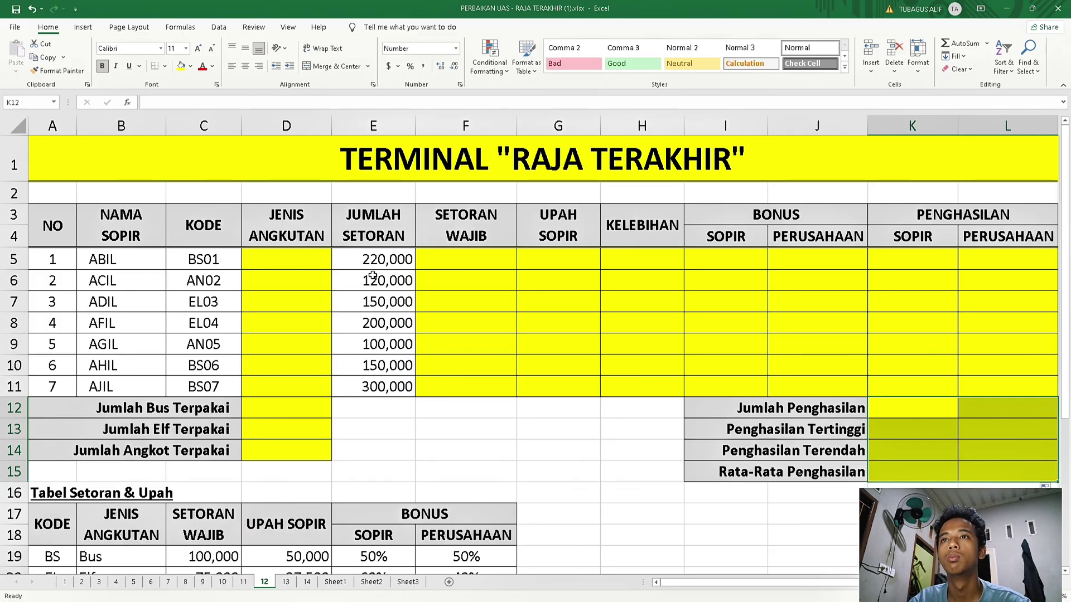
{"action": "scroll", "coordinate": [372, 273], "scroll_direction": "down", "scroll_amount": 5}
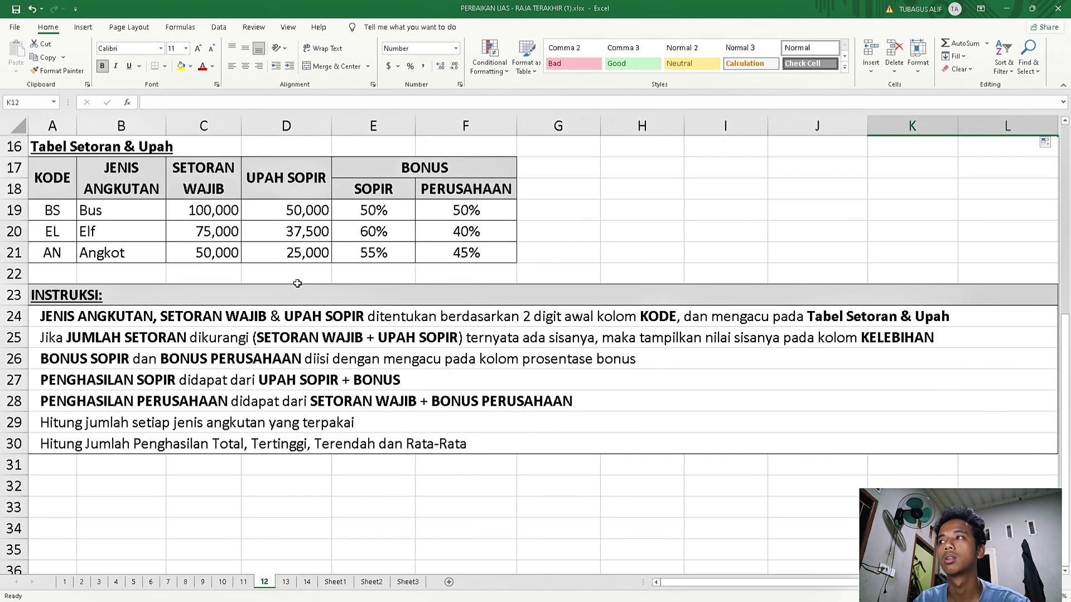
{"action": "scroll", "coordinate": [31, 319], "scroll_direction": "down", "scroll_amount": 1}
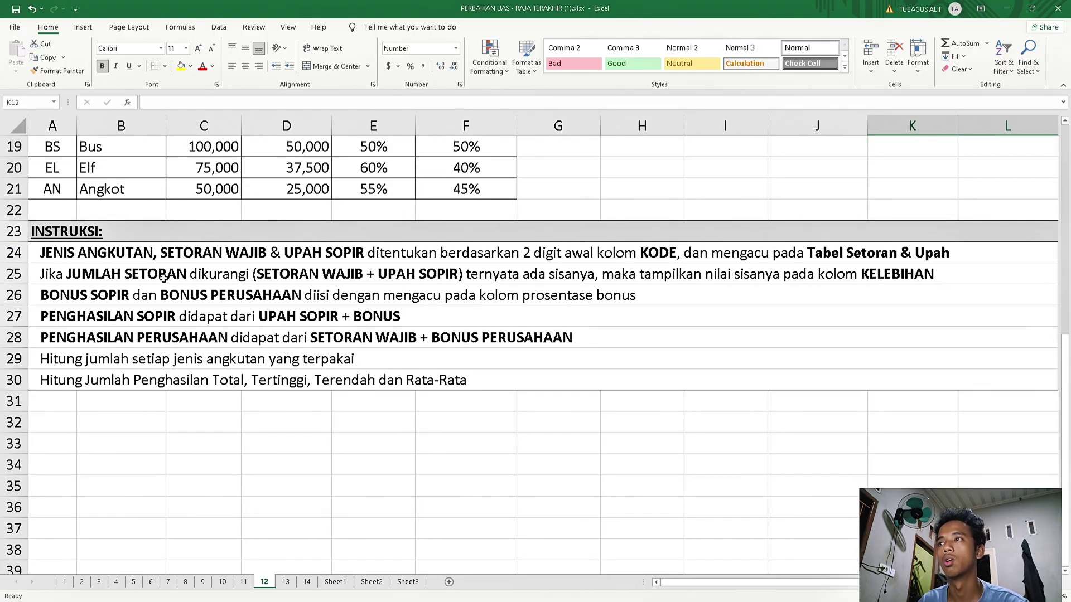
{"action": "scroll", "coordinate": [240, 290], "scroll_direction": "up", "scroll_amount": 5}
{"action": "scroll", "coordinate": [238, 291], "scroll_direction": "down", "scroll_amount": 5}
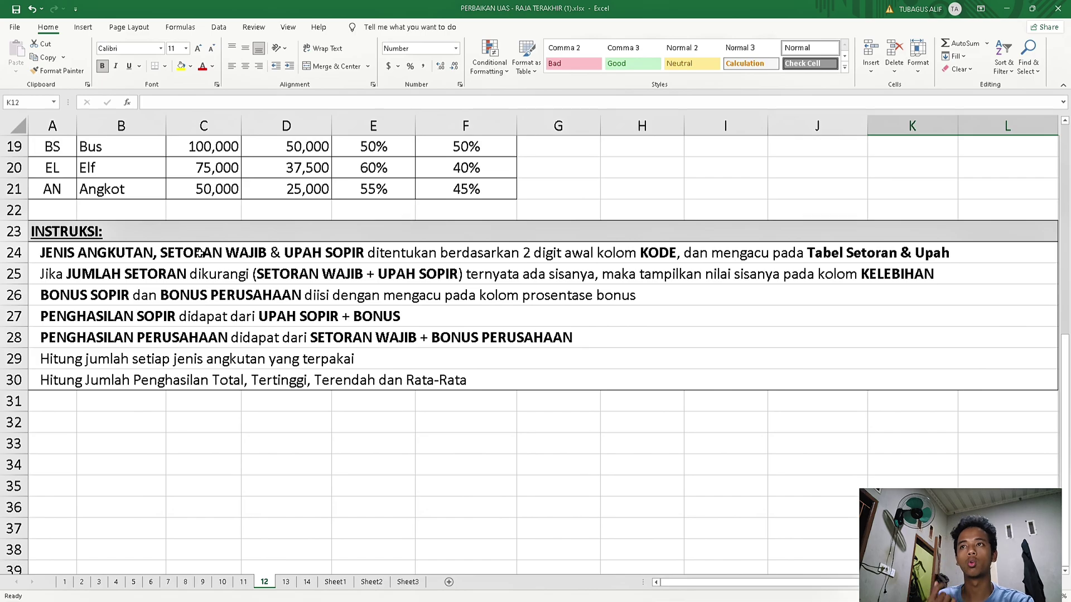
{"action": "scroll", "coordinate": [199, 253], "scroll_direction": "up", "scroll_amount": 6}
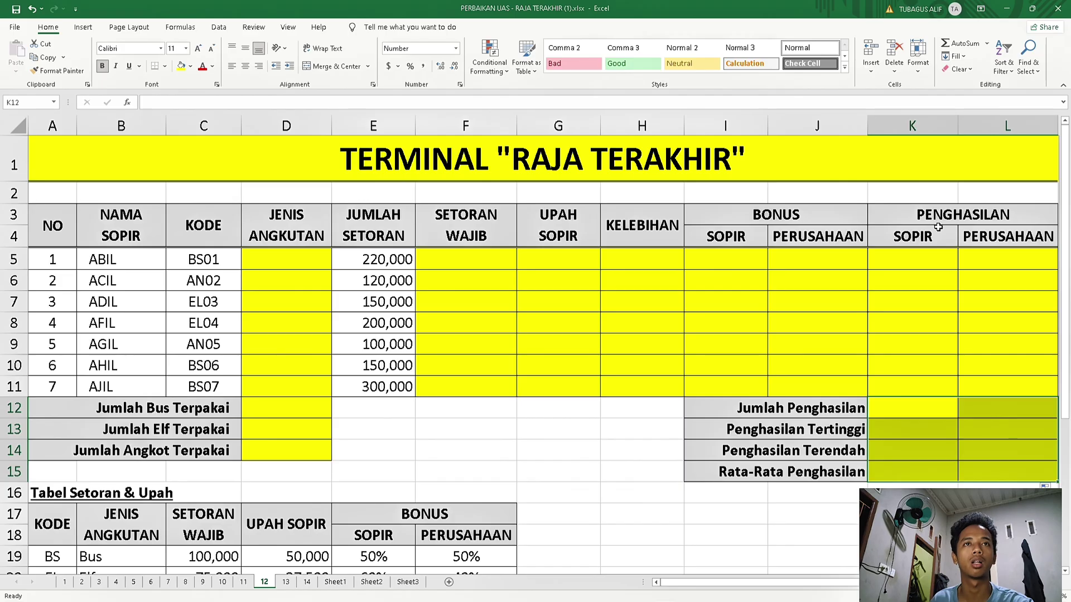
{"action": "scroll", "coordinate": [499, 342], "scroll_direction": "down", "scroll_amount": 2}
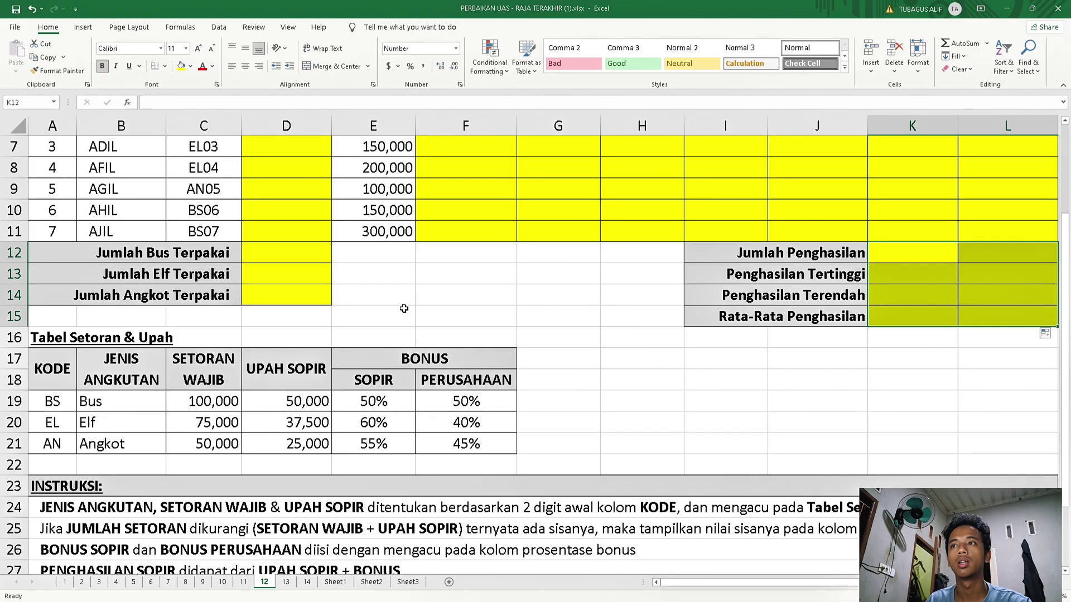
{"action": "scroll", "coordinate": [401, 309], "scroll_direction": "down", "scroll_amount": 5}
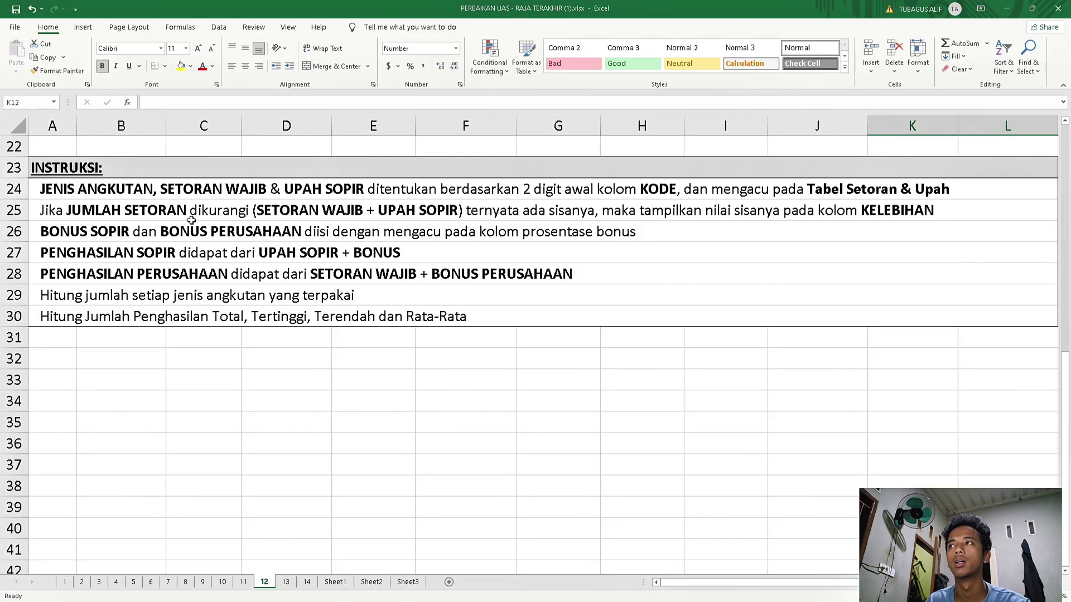
{"action": "scroll", "coordinate": [117, 226], "scroll_direction": "up", "scroll_amount": 2}
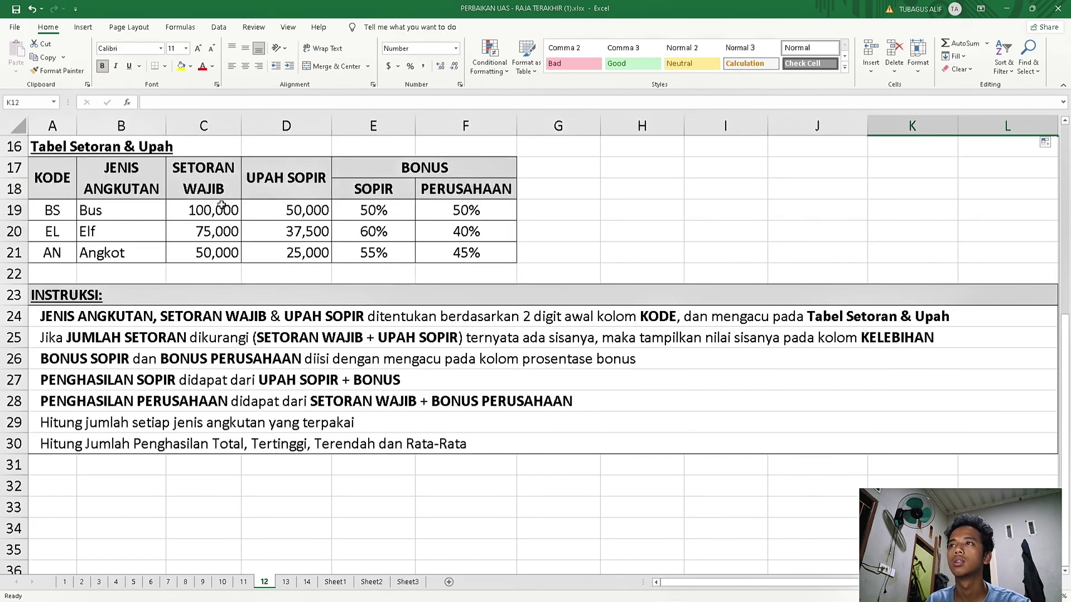
Start a VLOOKUP formula in cell D5, the first row of the JENIS ANGKUTAN column.
{"action": "scroll", "coordinate": [222, 204], "scroll_direction": "up", "scroll_amount": 4}
{"action": "left_click", "coordinate": [304, 175]}
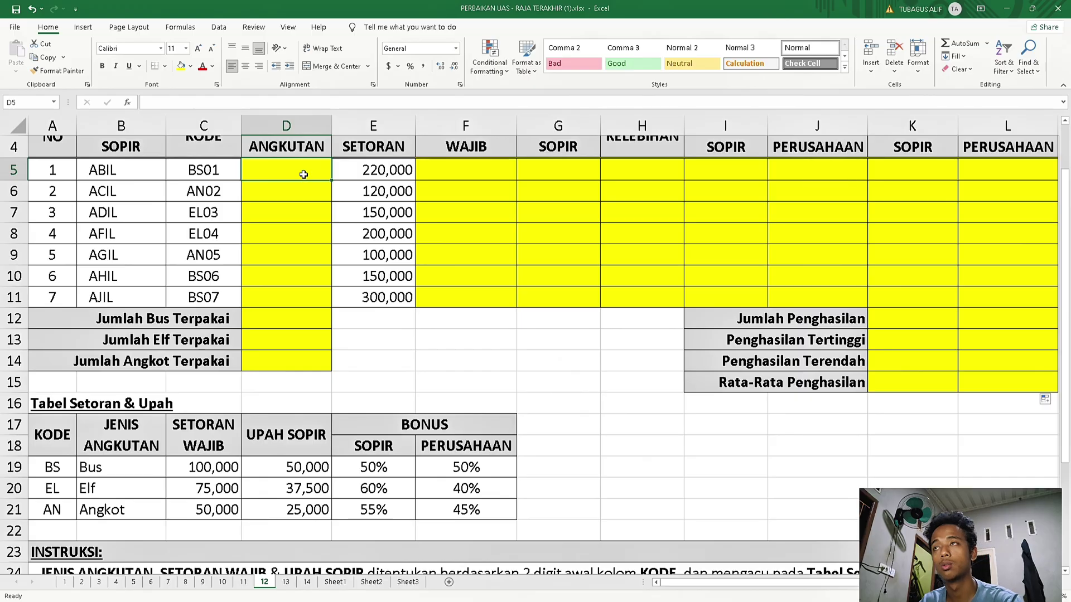
{"action": "type", "text": "="}
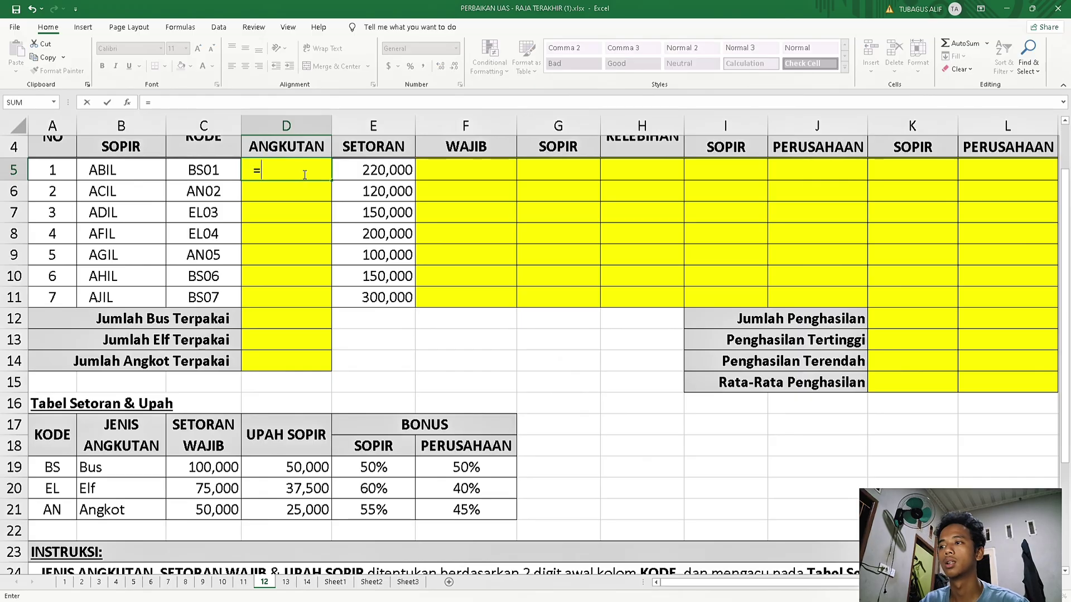
{"action": "scroll", "coordinate": [304, 175], "scroll_direction": "up", "scroll_amount": 1}
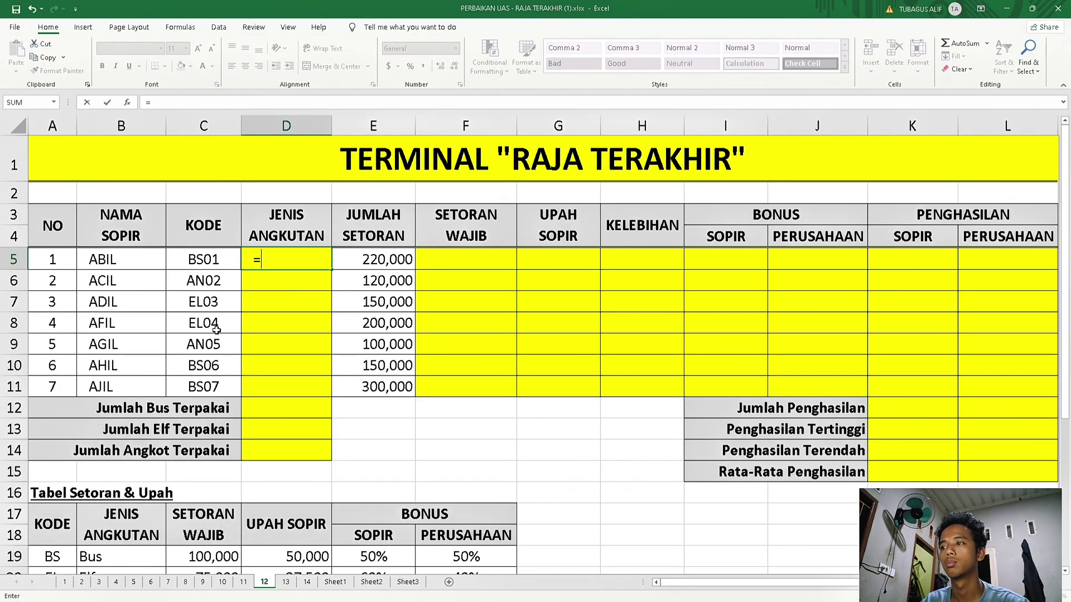
{"action": "scroll", "coordinate": [217, 330], "scroll_direction": "down", "scroll_amount": 7}
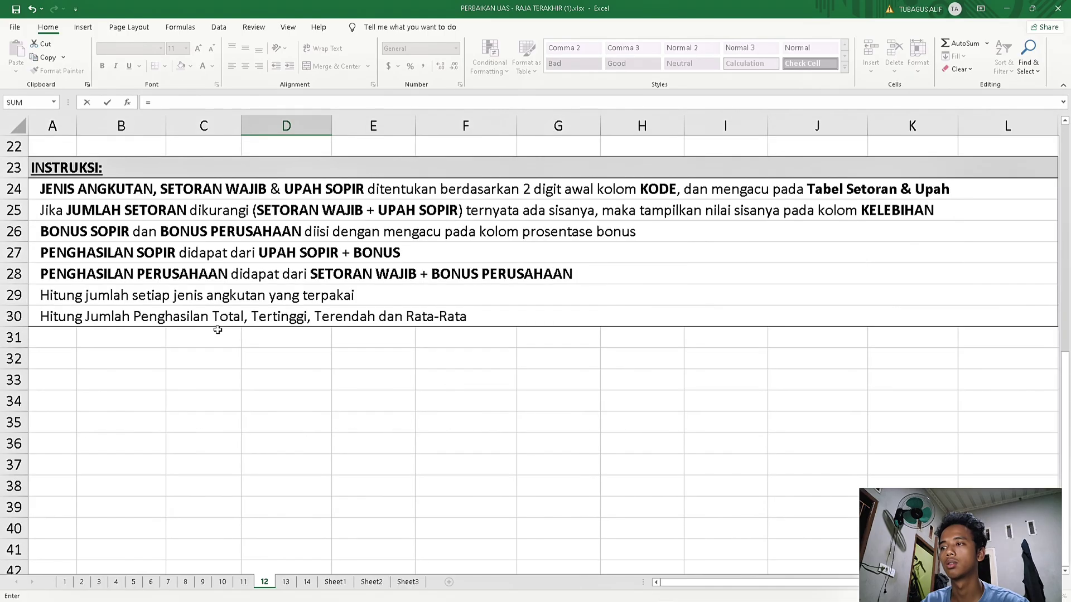
{"action": "scroll", "coordinate": [218, 330], "scroll_direction": "down", "scroll_amount": 3}
{"action": "scroll", "coordinate": [217, 329], "scroll_direction": "up", "scroll_amount": 7}
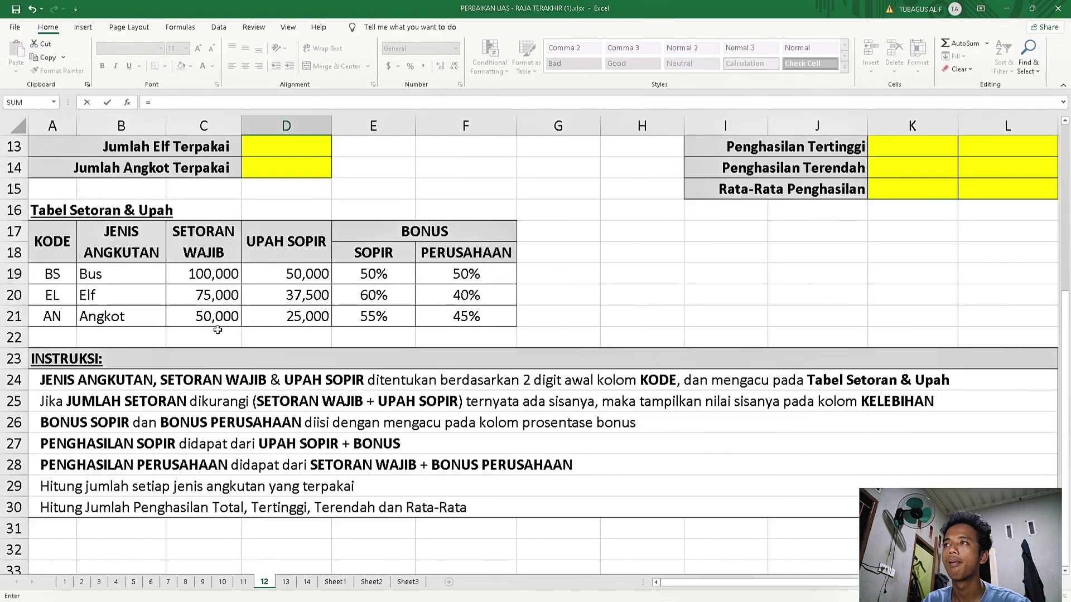
{"action": "scroll", "coordinate": [218, 330], "scroll_direction": "down", "scroll_amount": 1}
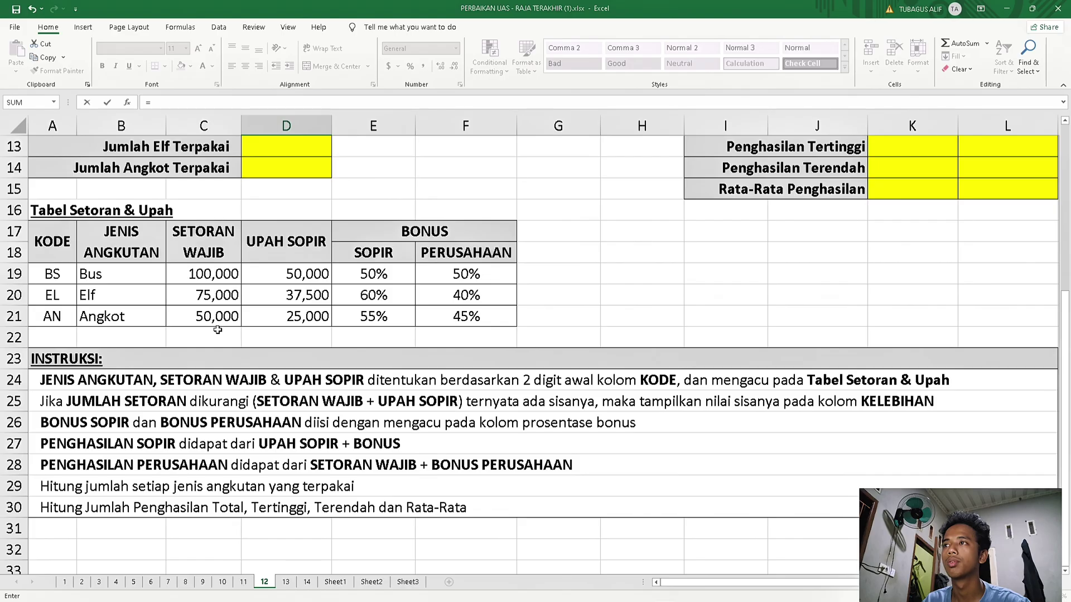
{"action": "scroll", "coordinate": [218, 330], "scroll_direction": "up", "scroll_amount": 3}
{"action": "type", "text": "vlo"}
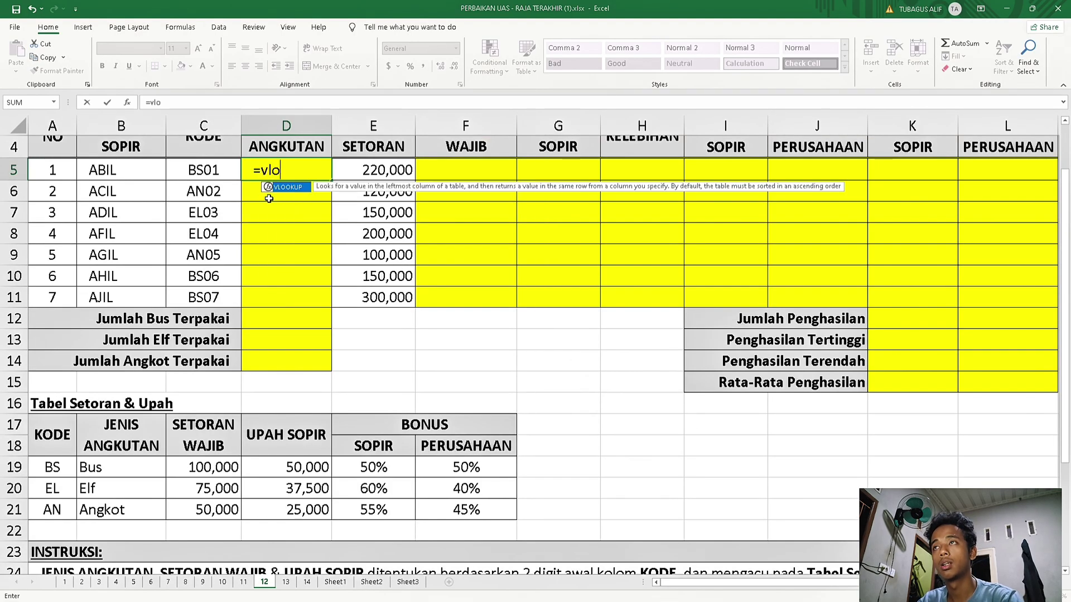
{"action": "type", "text": "ok"}
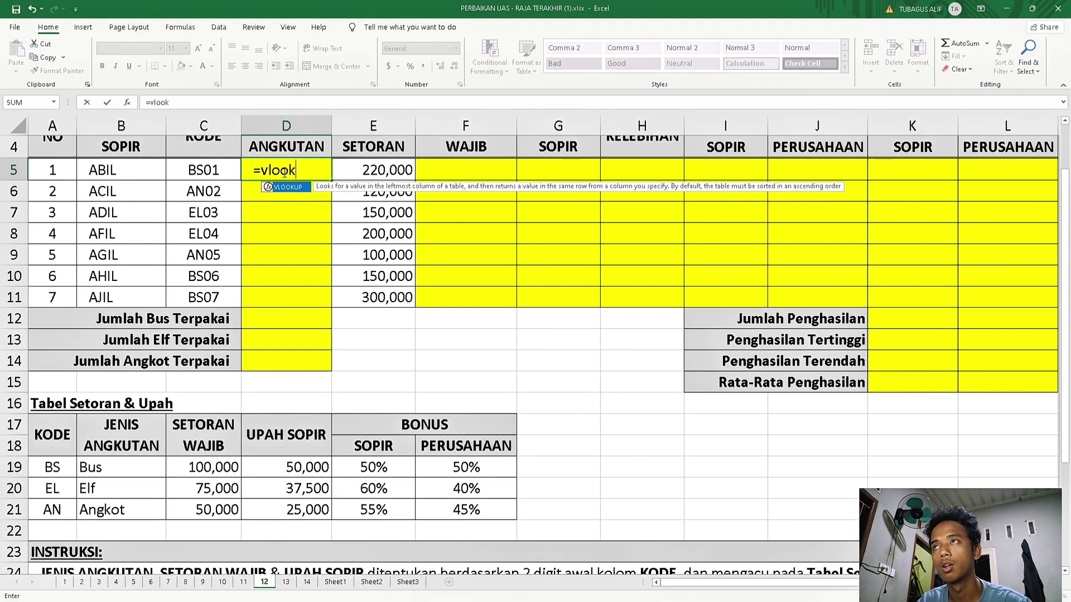
{"action": "double_click", "coordinate": [275, 185]}
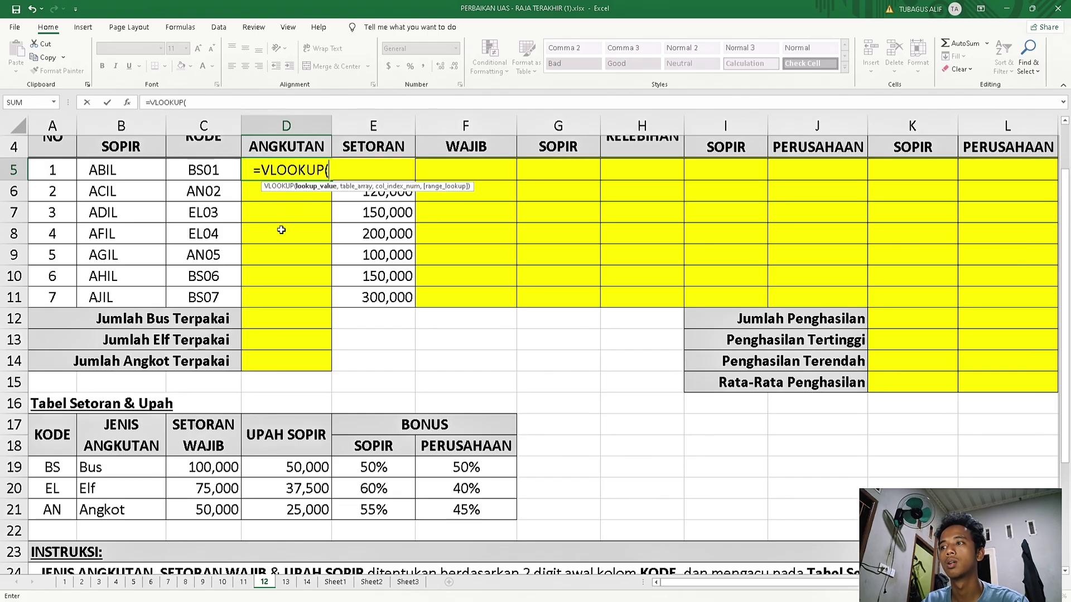
{"action": "type", "text": "l"}
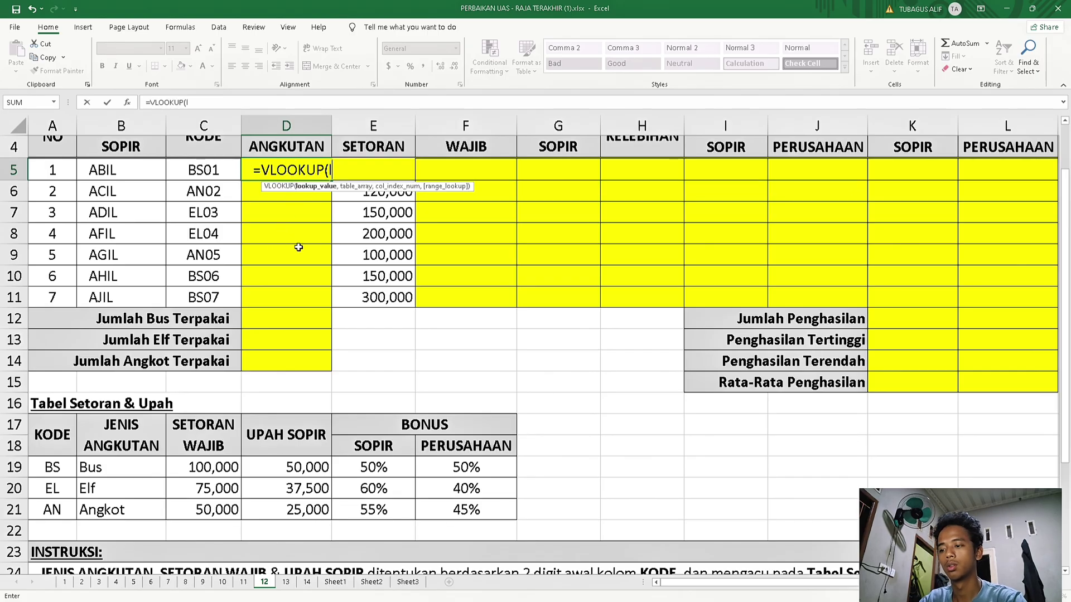
{"action": "type", "text": "eft"}
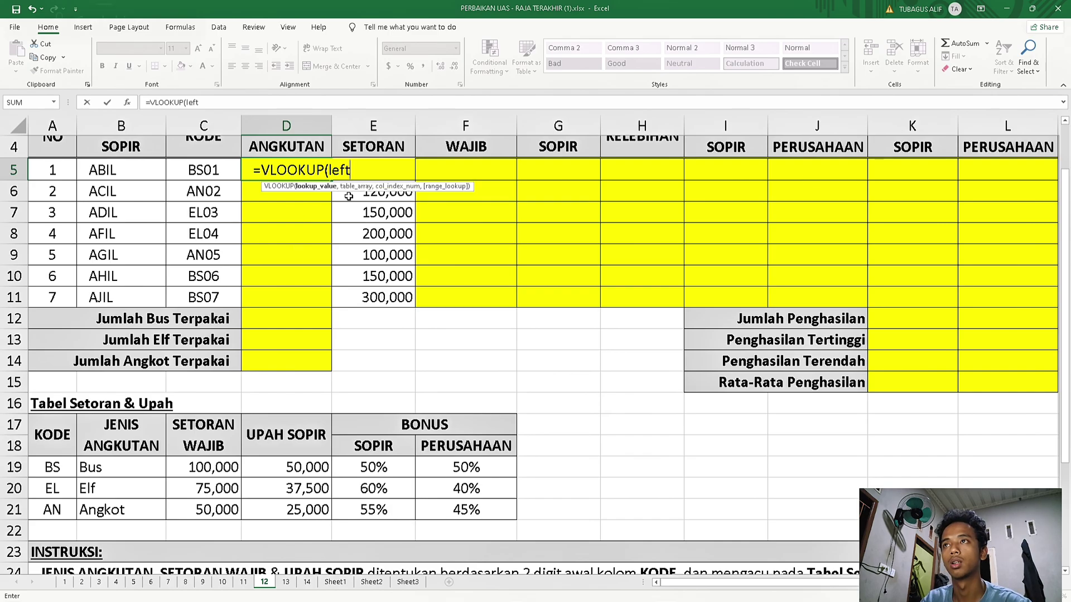
{"action": "key", "text": "Caps_Lock"}
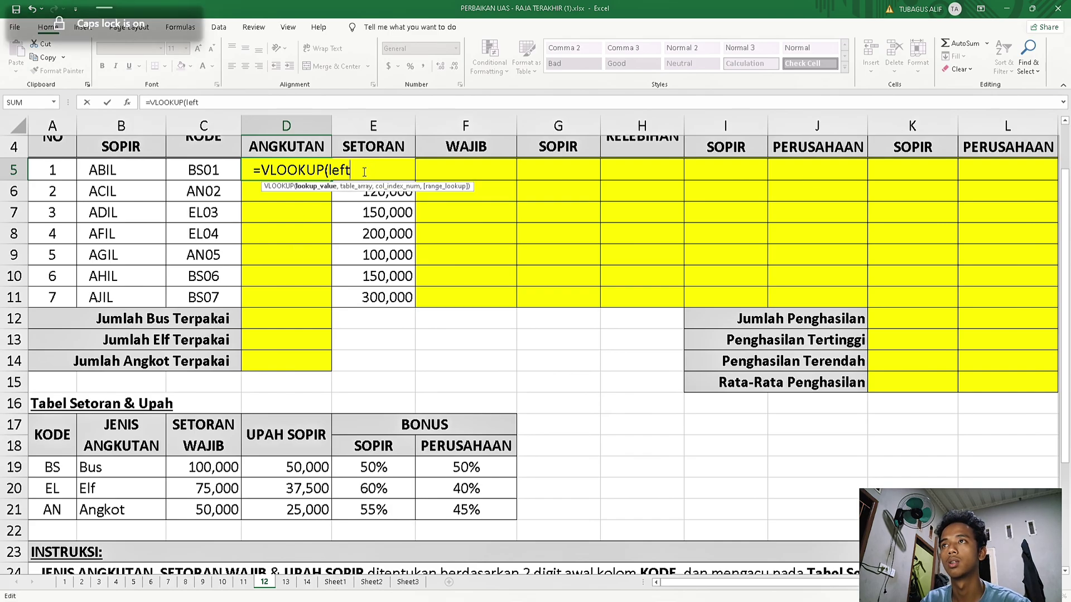
{"action": "key", "text": "BackSpace"}
{"action": "key", "text": "BackSpace"}
{"action": "key", "text": "BackSpace"}
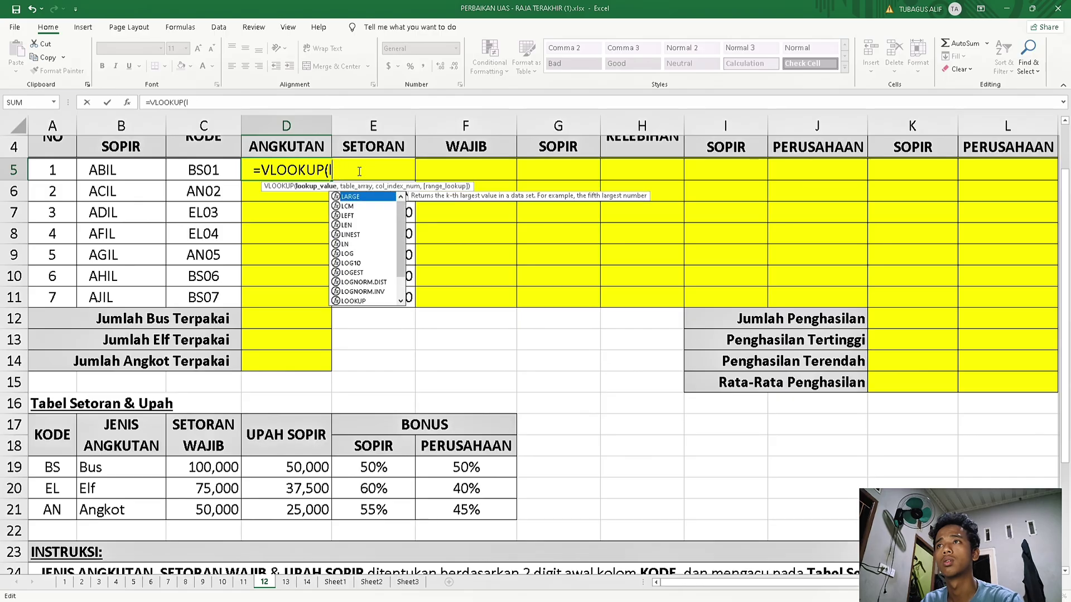
{"action": "key", "text": "BackSpace"}
Enter LEFT($C$5,2) as the VLOOKUP lookup value, using an absolute reference to the first KODE cell.
{"action": "type", "text": "LEFT"}
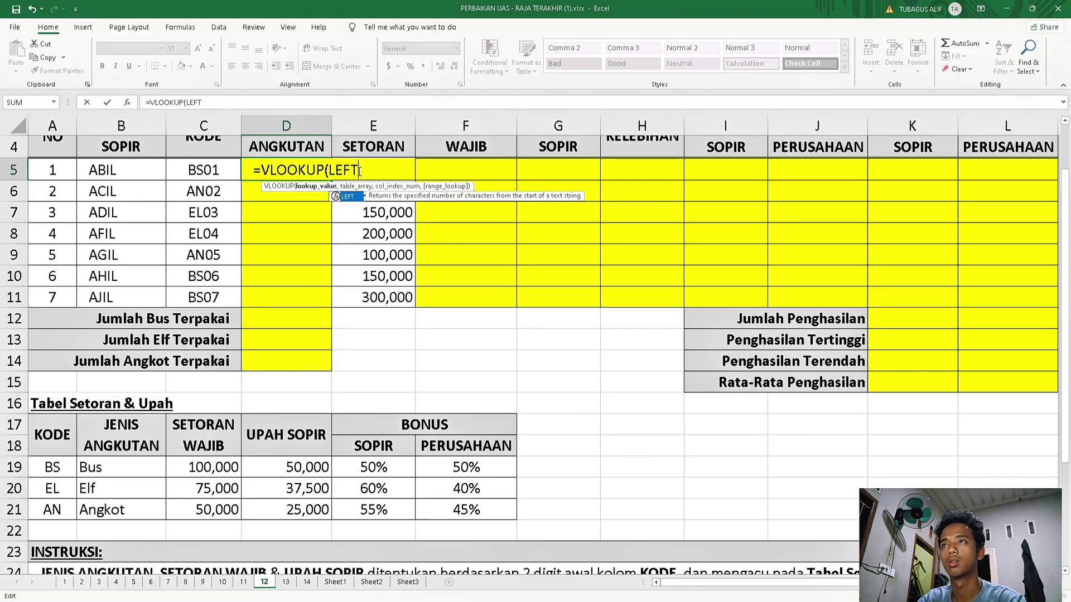
{"action": "type", "text": "("}
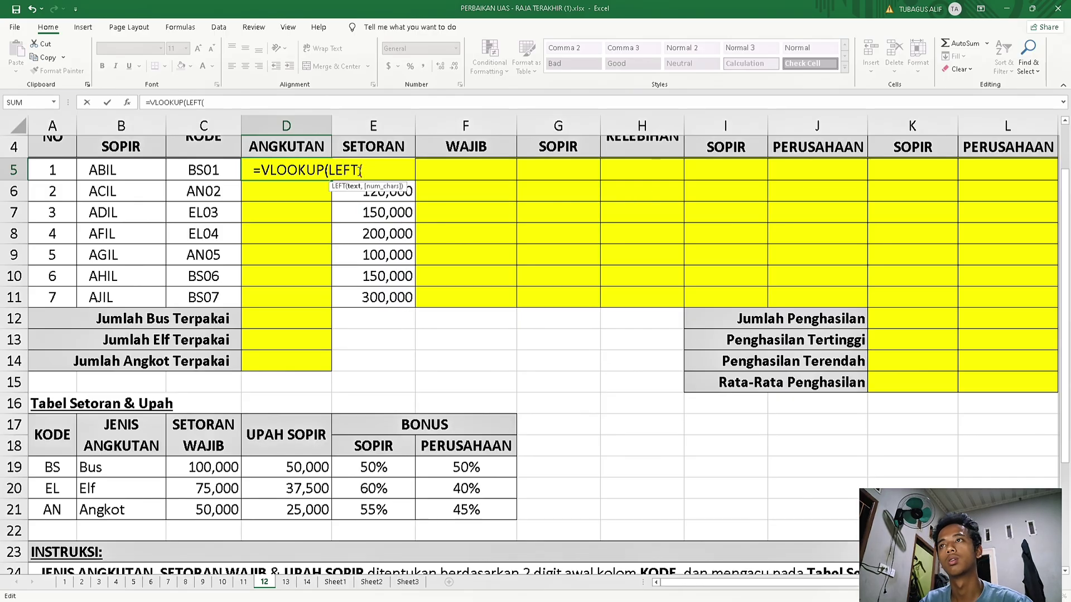
{"action": "scroll", "coordinate": [284, 251], "scroll_direction": "down", "scroll_amount": 3}
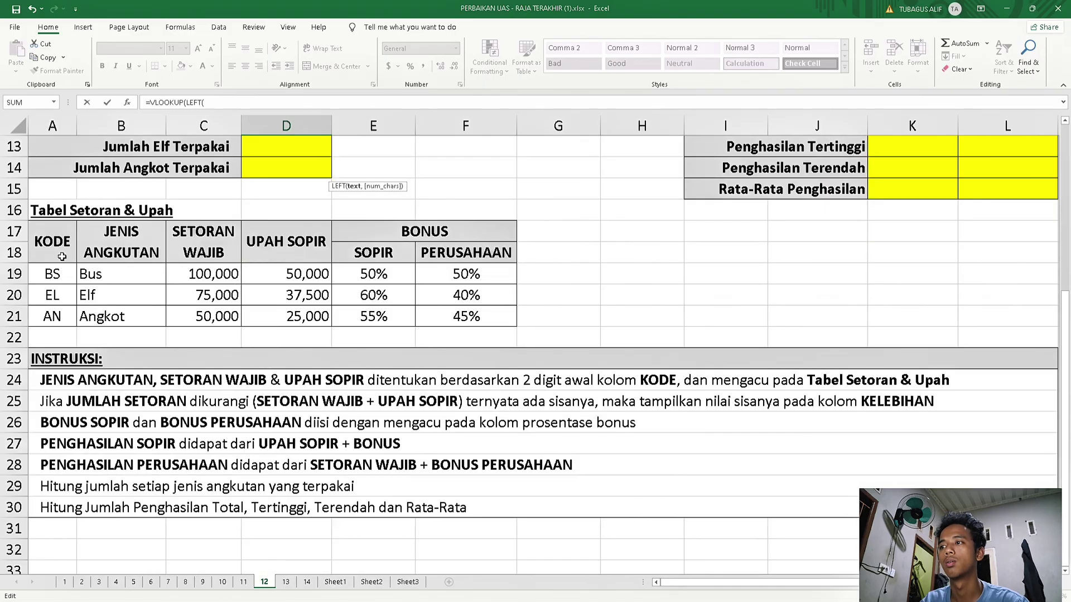
{"action": "scroll", "coordinate": [216, 217], "scroll_direction": "up", "scroll_amount": 4}
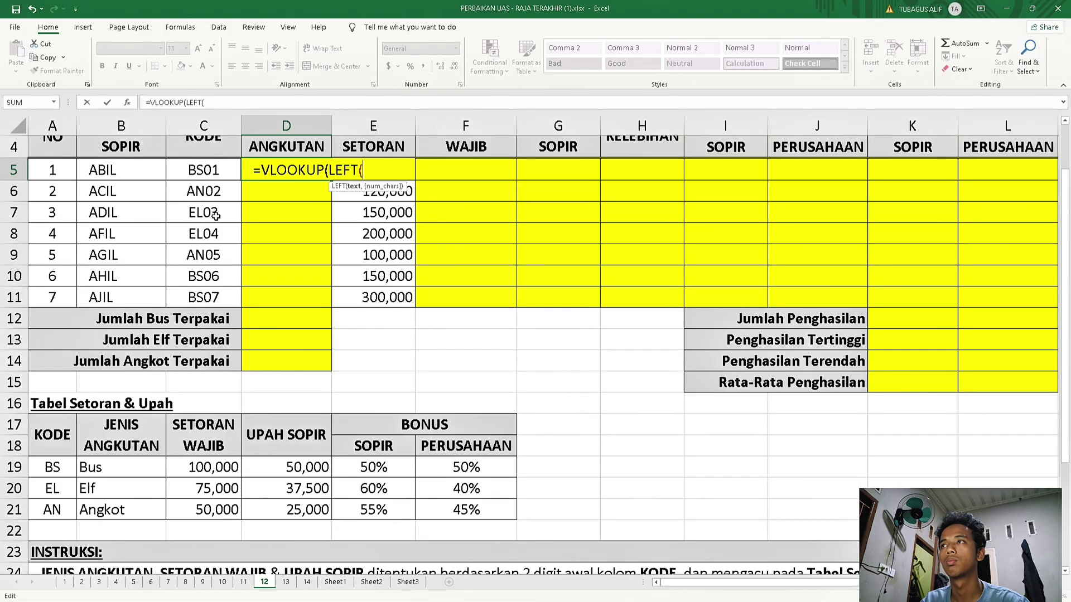
{"action": "left_click", "coordinate": [205, 256]}
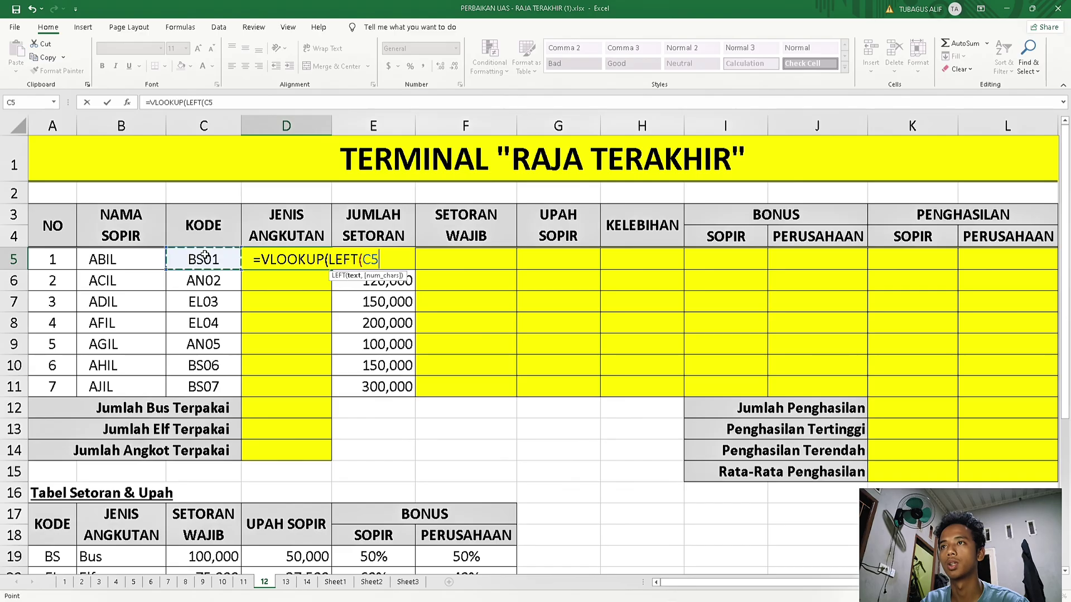
{"action": "key", "text": "F4"}
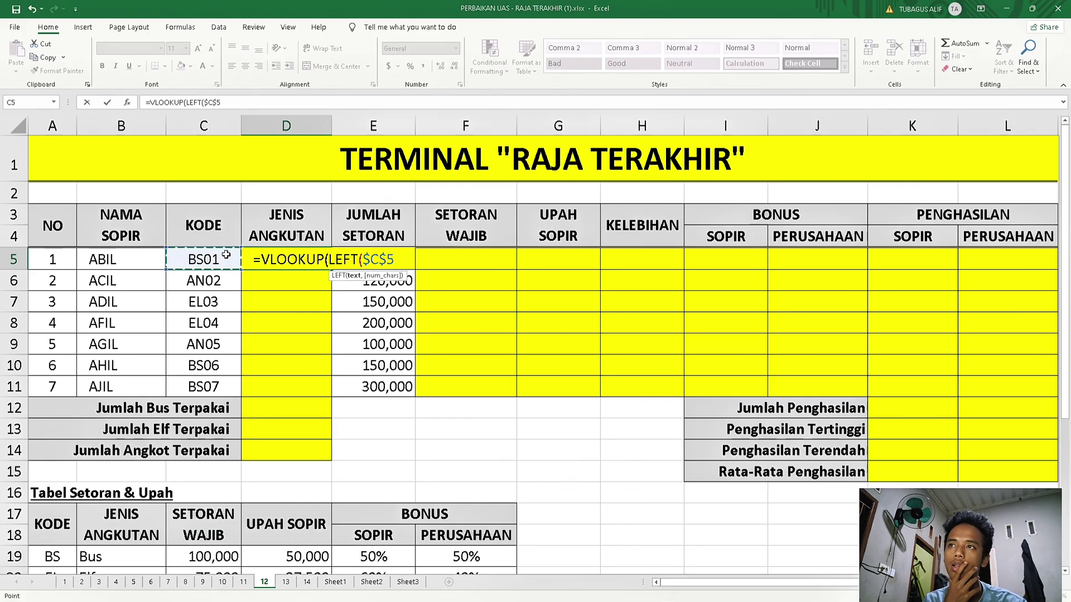
{"action": "left_click", "coordinate": [389, 260]}
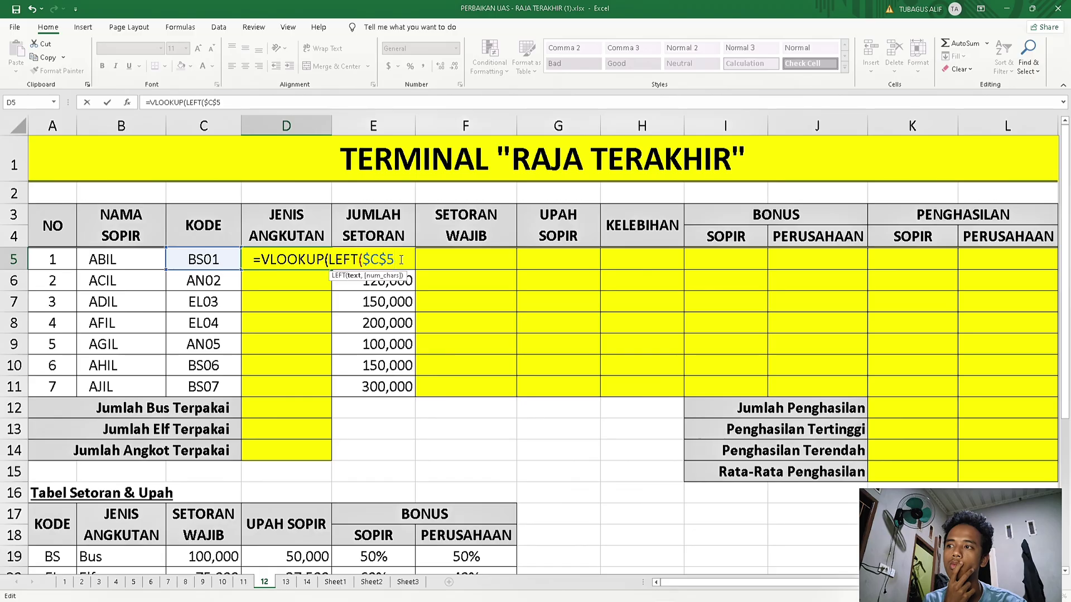
{"action": "type", "text": ","}
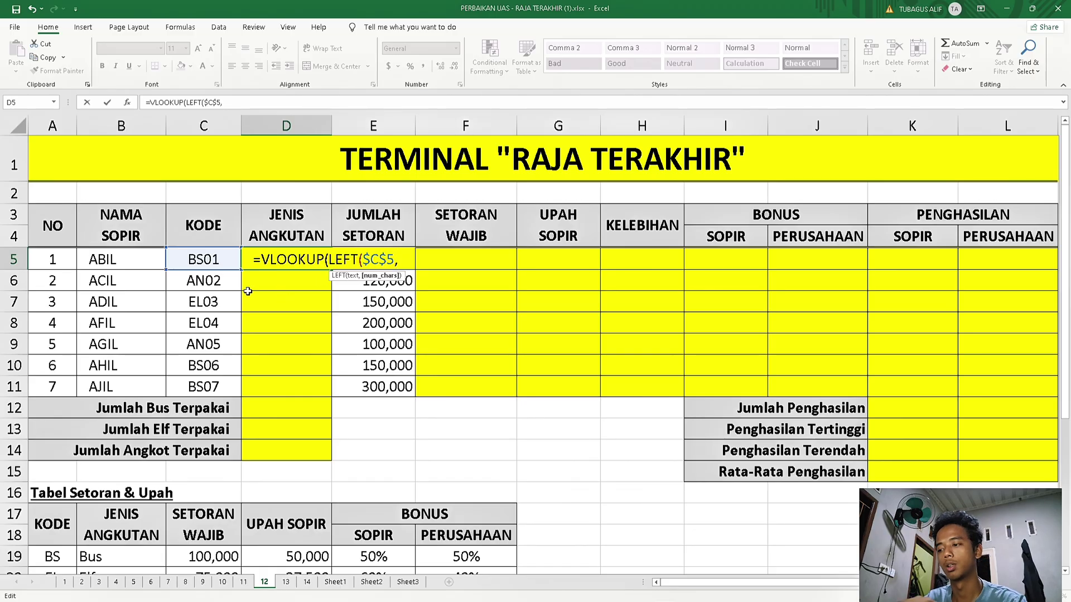
{"action": "type", "text": "2)"}
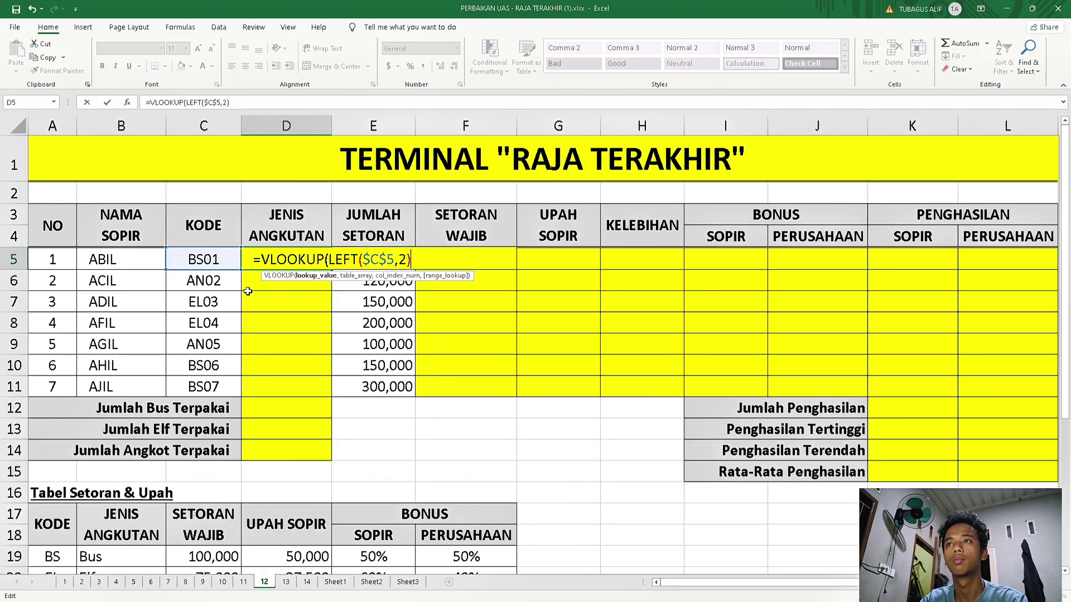
Add the Tabel Setoran & Upah data range A19:F21 (TABEL_SETORAN) as the VLOOKUP table array.
{"action": "type", "text": ","}
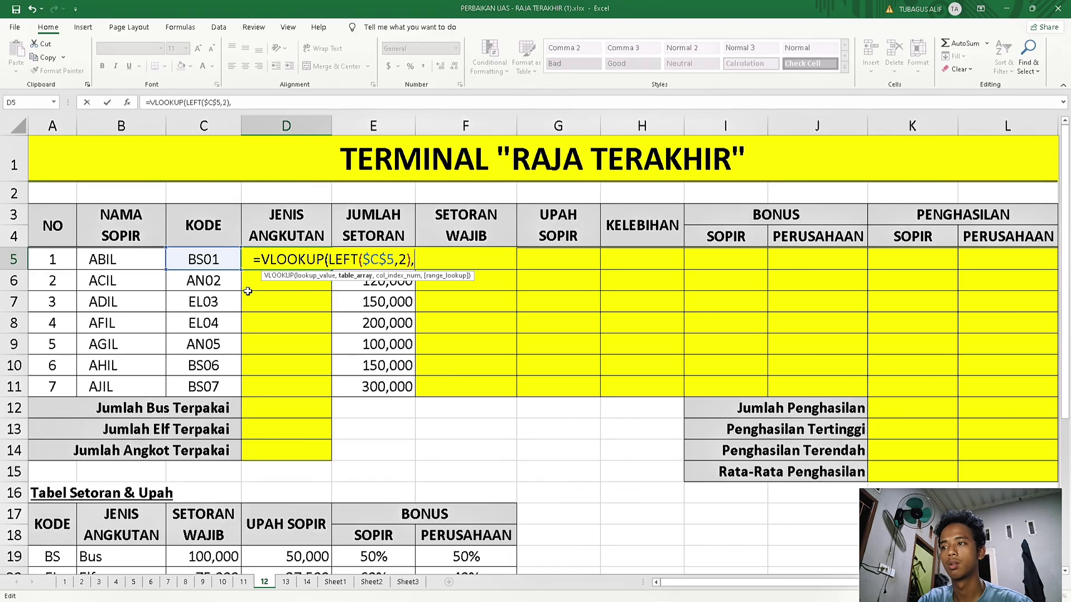
{"action": "scroll", "coordinate": [177, 261], "scroll_direction": "down", "scroll_amount": 4}
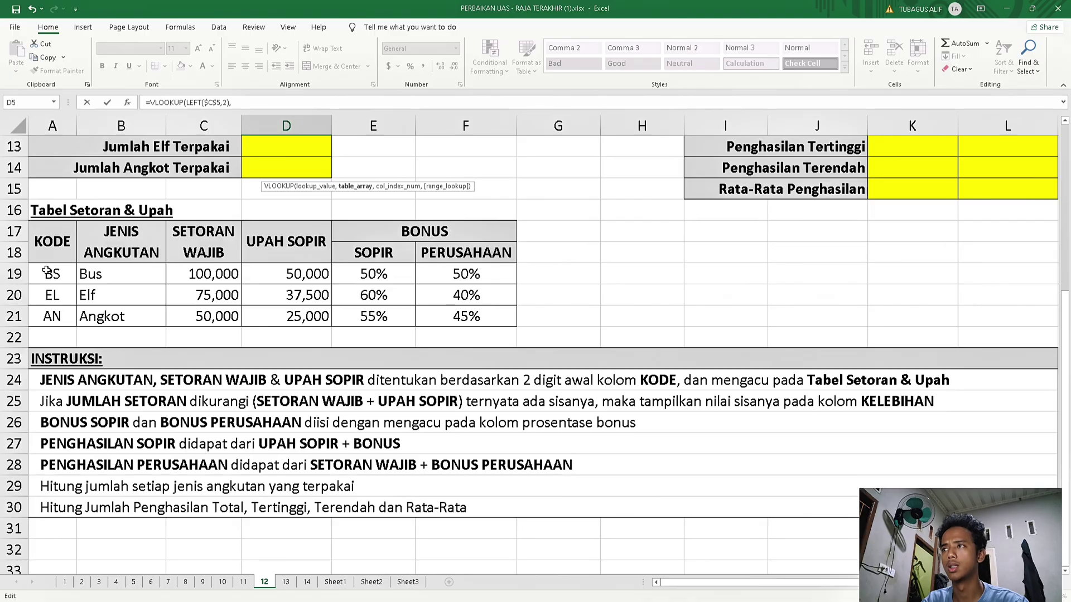
{"action": "left_click_drag", "start_coordinate": [47, 272], "coordinate": [462, 311]}
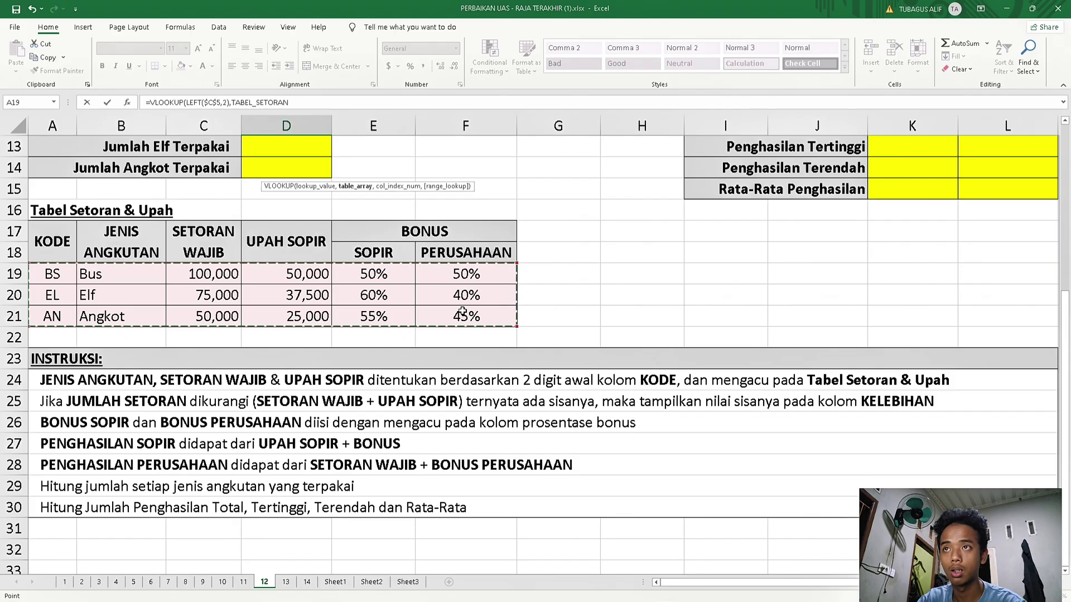
{"action": "scroll", "coordinate": [462, 311], "scroll_direction": "up", "scroll_amount": 4}
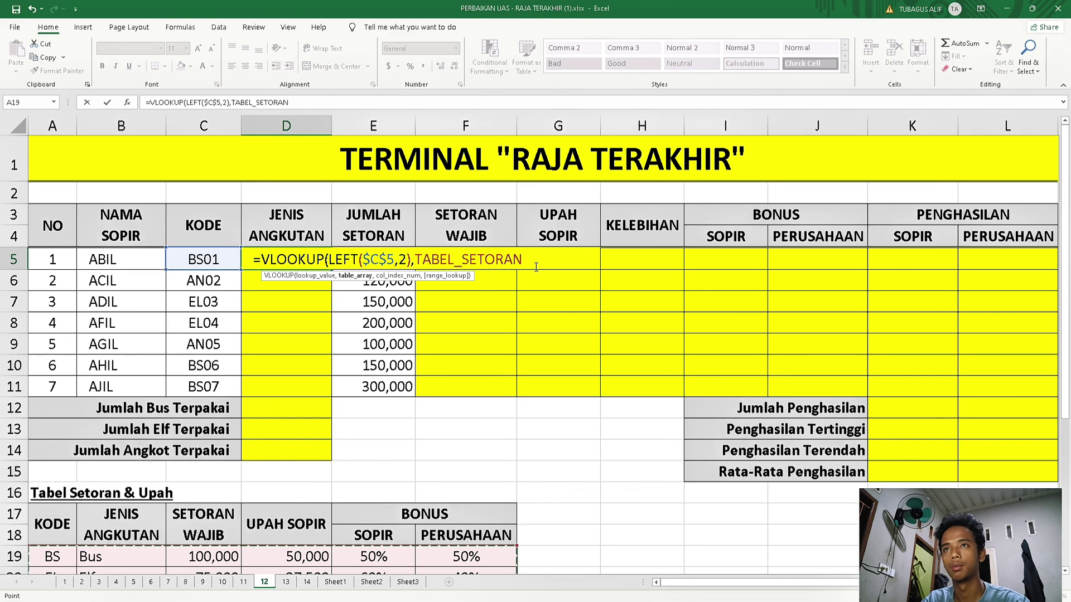
Complete the VLOOKUP in D5 with column index 2 and exact match 0.
{"action": "type", "text": ", "}
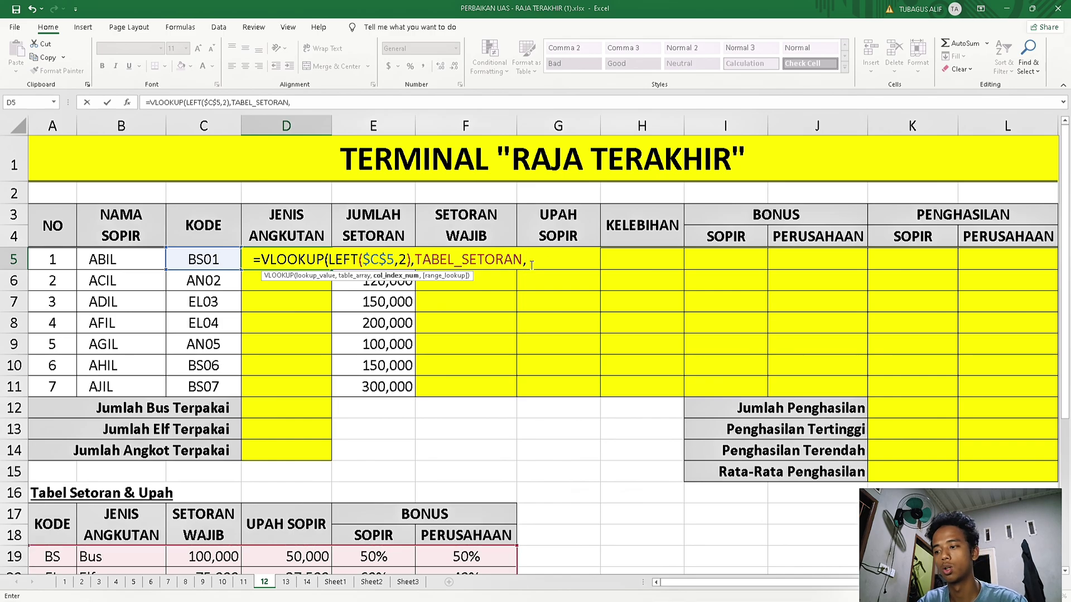
{"action": "type", "text": "2"}
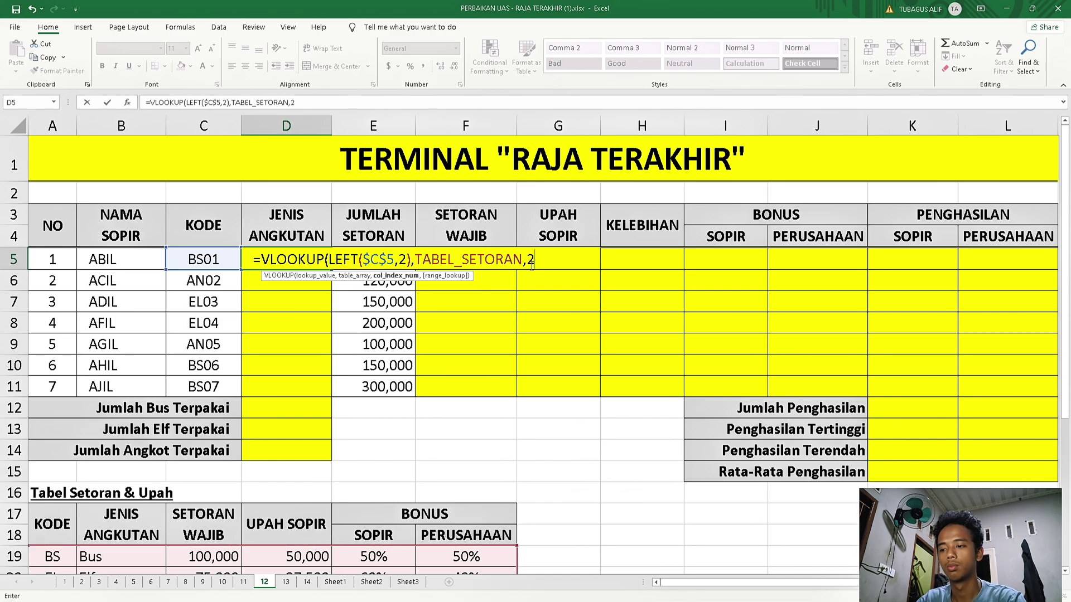
{"action": "type", "text": ",0"}
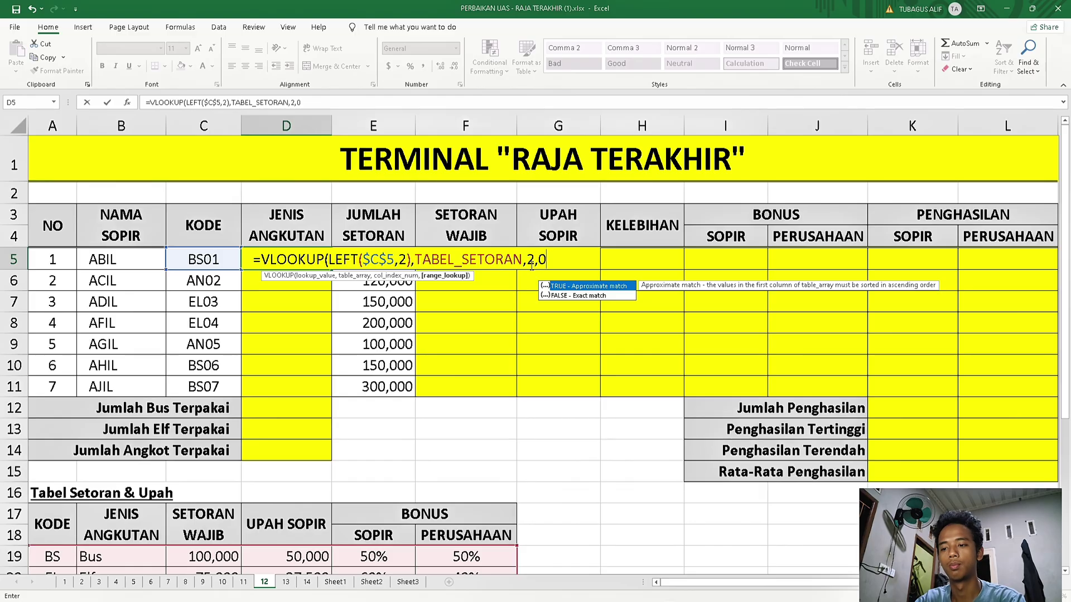
{"action": "type", "text": ")"}
{"action": "key", "text": "Return"}
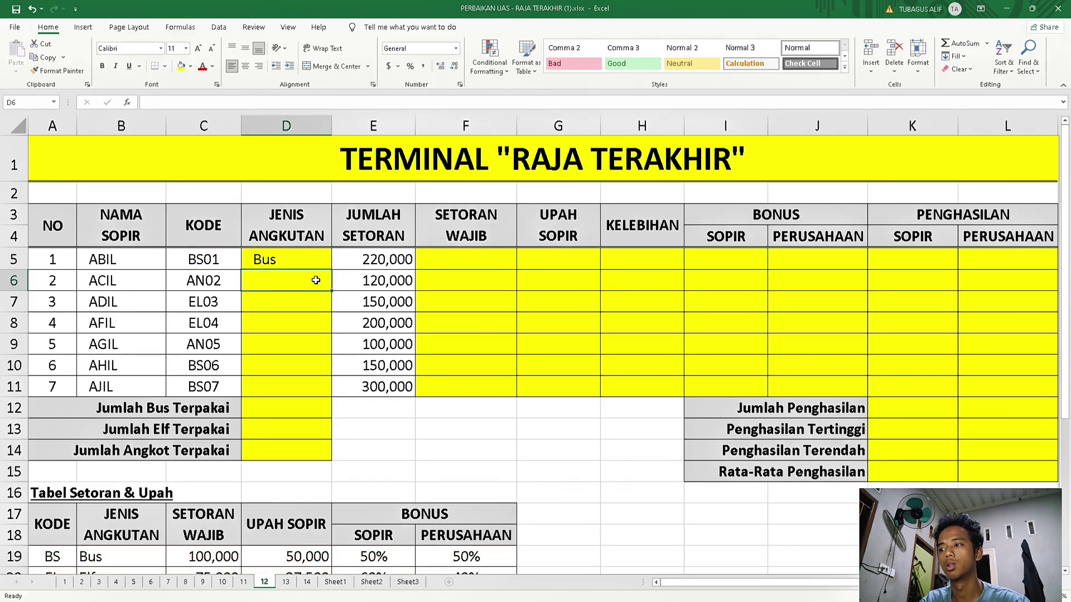
Try to fill the JENIS ANGKUTAN formula with the absolute KODE reference from D5 down to D11.
{"action": "scroll", "coordinate": [316, 283], "scroll_direction": "down", "scroll_amount": 1}
{"action": "left_click", "coordinate": [326, 178]}
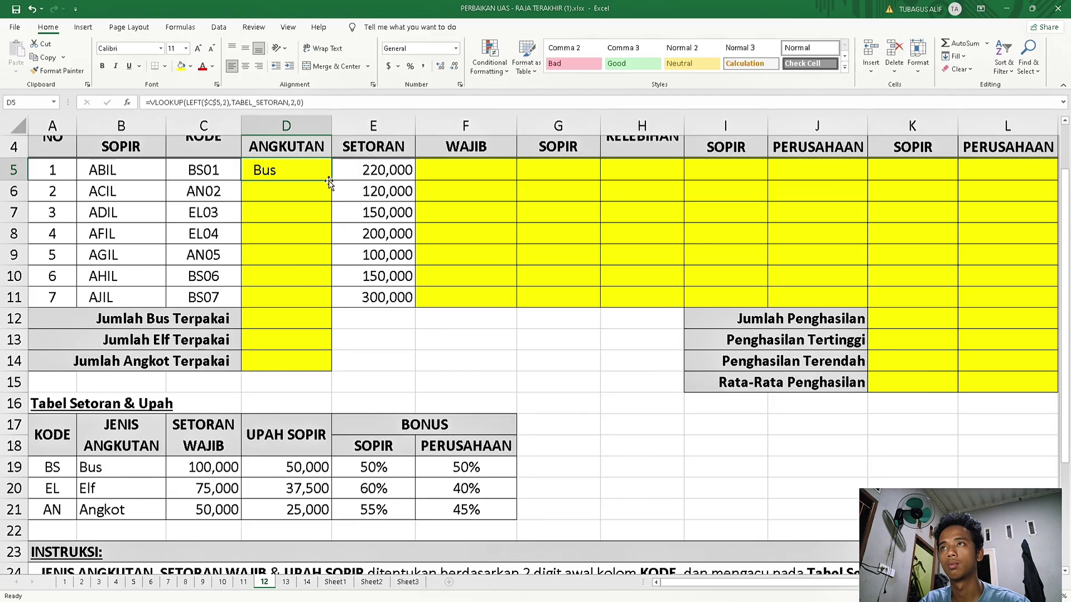
{"action": "left_click_drag", "start_coordinate": [331, 180], "coordinate": [316, 305]}
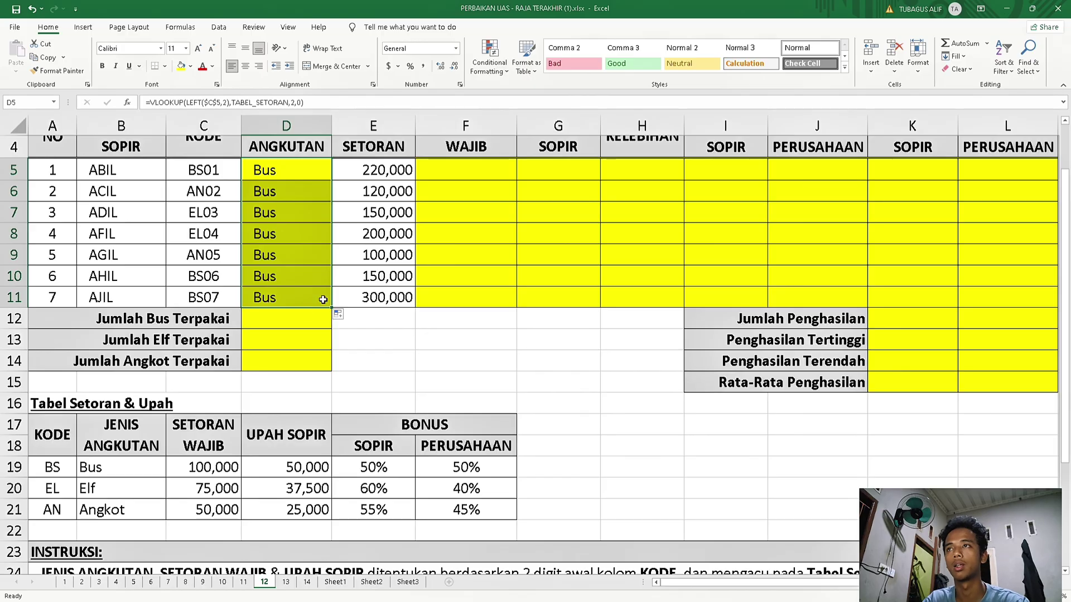
Replace the absolute reference $C$5 in the D5 formula with the relative reference C5.
{"action": "scroll", "coordinate": [283, 279], "scroll_direction": "up", "scroll_amount": 1}
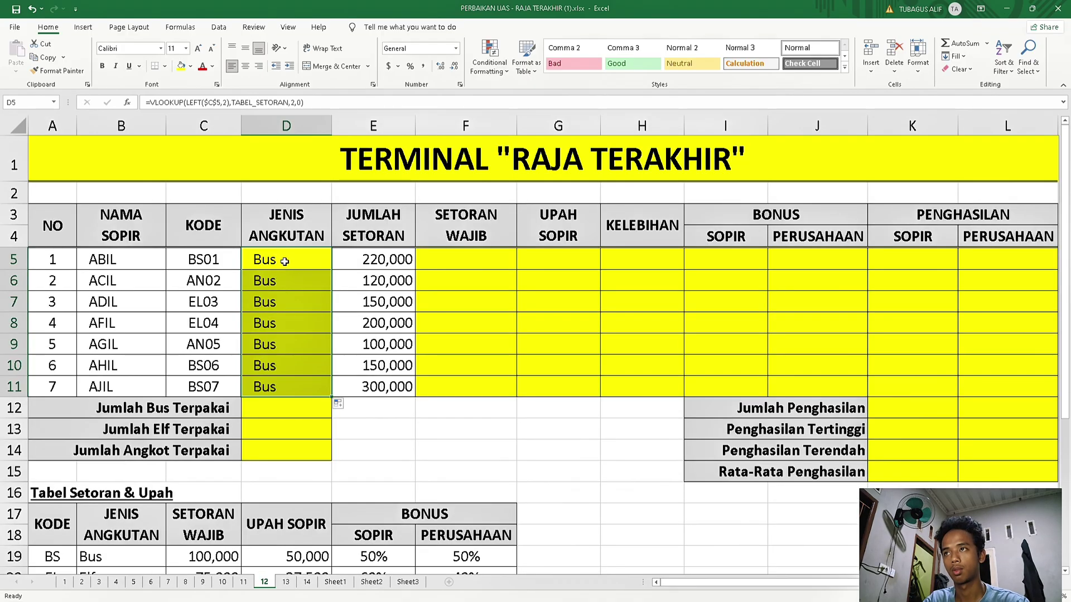
{"action": "double_click", "coordinate": [287, 260]}
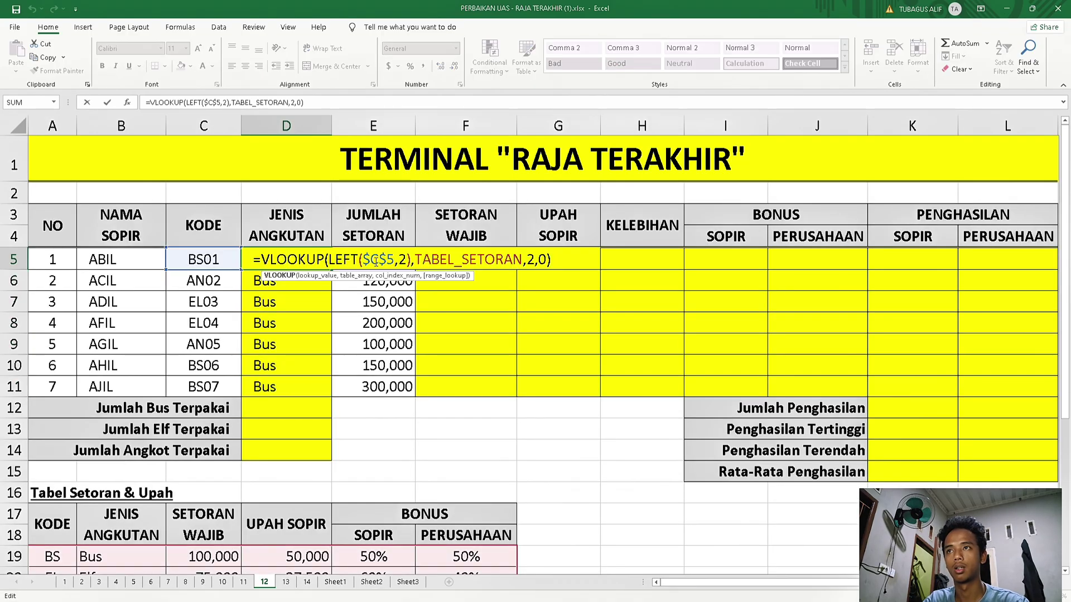
{"action": "left_click", "coordinate": [387, 260]}
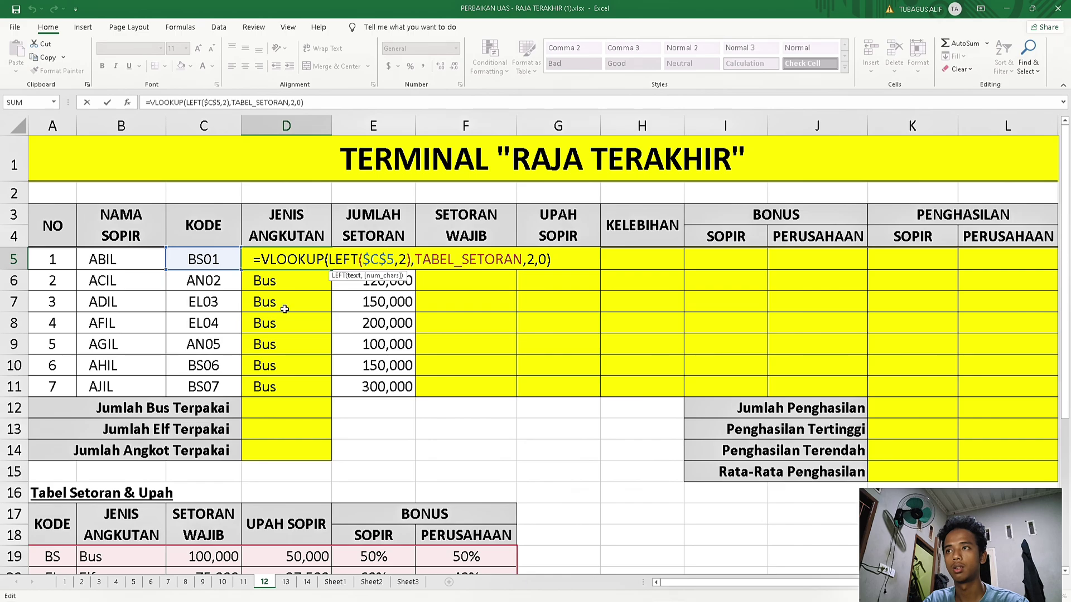
{"action": "scroll", "coordinate": [285, 309], "scroll_direction": "down", "scroll_amount": 1}
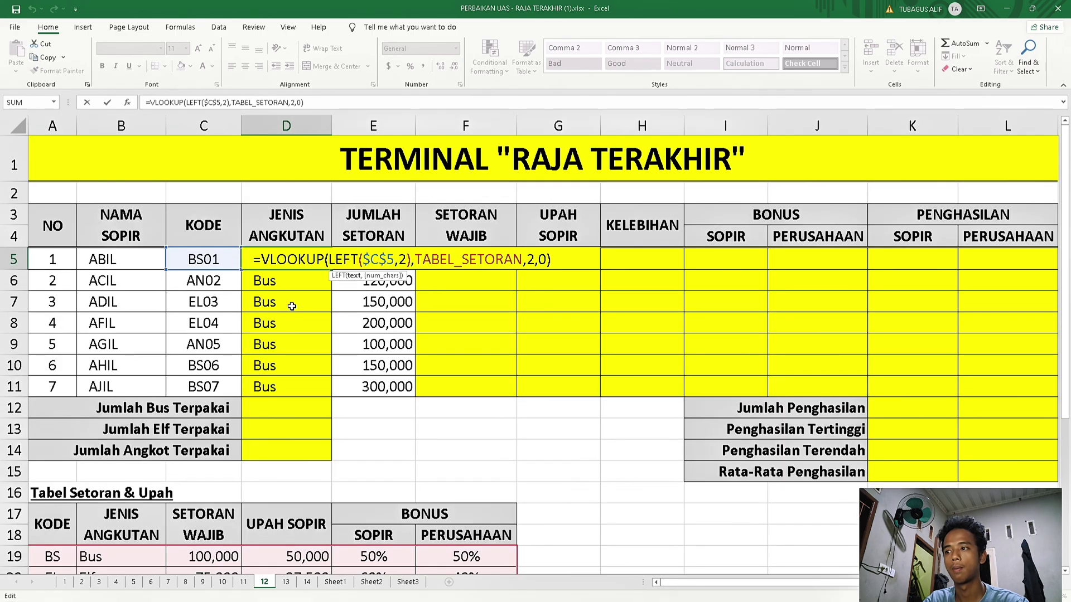
{"action": "left_click", "coordinate": [395, 259]}
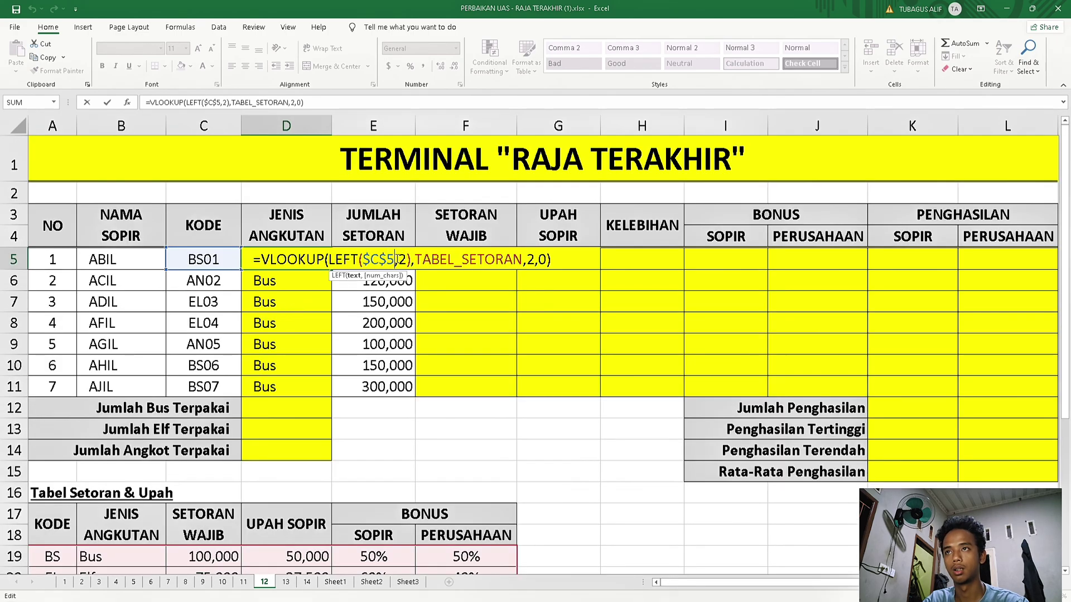
{"action": "key", "text": "BackSpace"}
{"action": "key", "text": "BackSpace"}
{"action": "key", "text": "BackSpace"}
{"action": "key", "text": "BackSpace"}
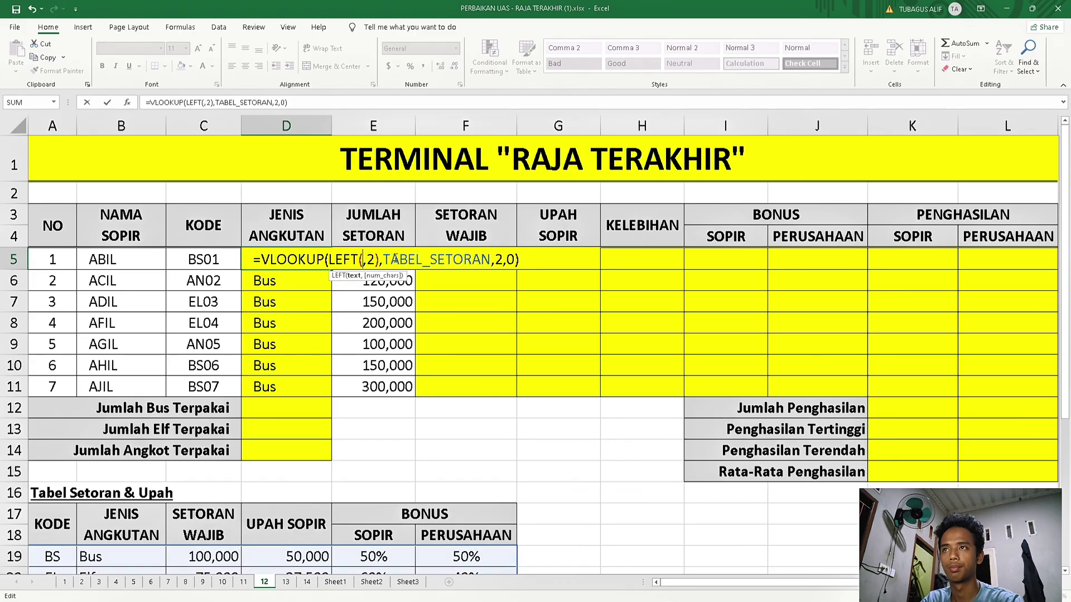
{"action": "left_click", "coordinate": [219, 265]}
{"action": "key", "text": "Return"}
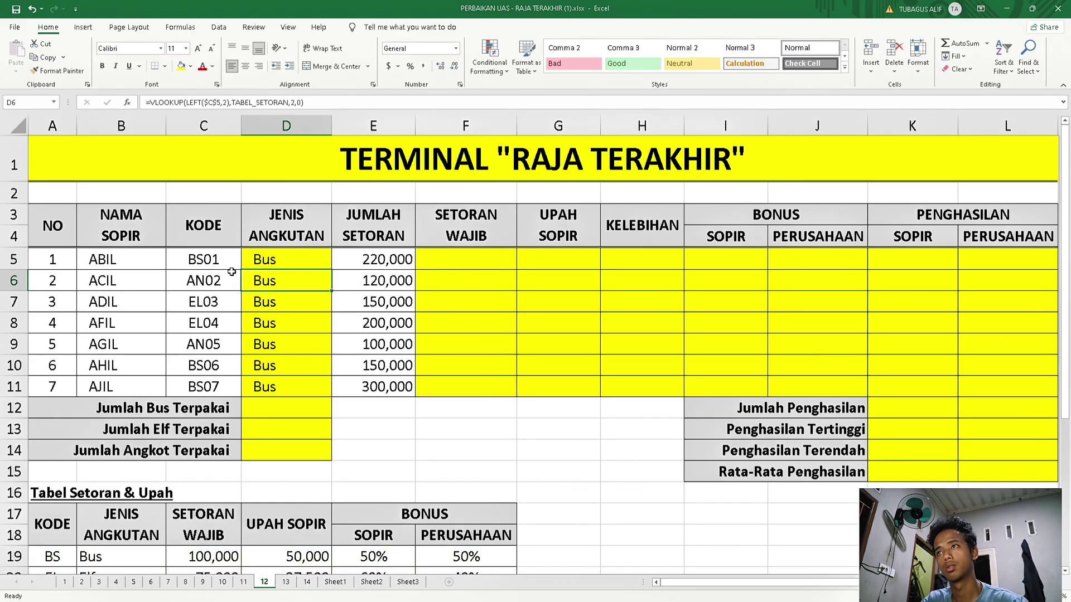
Fill the corrected JENIS ANGKUTAN formula from D5 down to D11.
{"action": "left_click", "coordinate": [291, 259]}
{"action": "scroll", "coordinate": [334, 268], "scroll_direction": "down", "scroll_amount": 1}
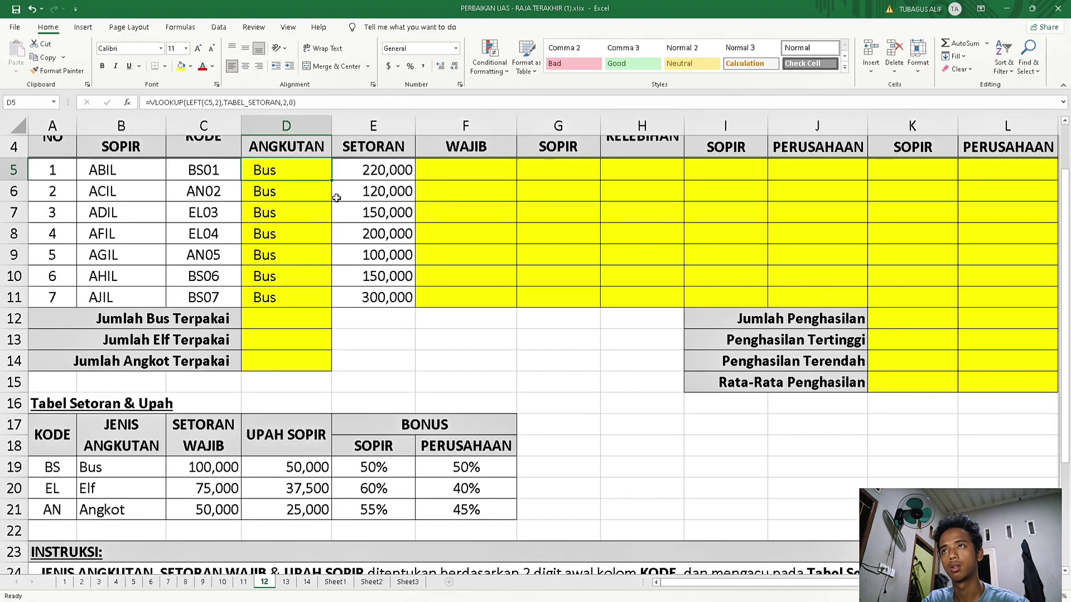
{"action": "left_click_drag", "start_coordinate": [331, 179], "coordinate": [329, 305]}
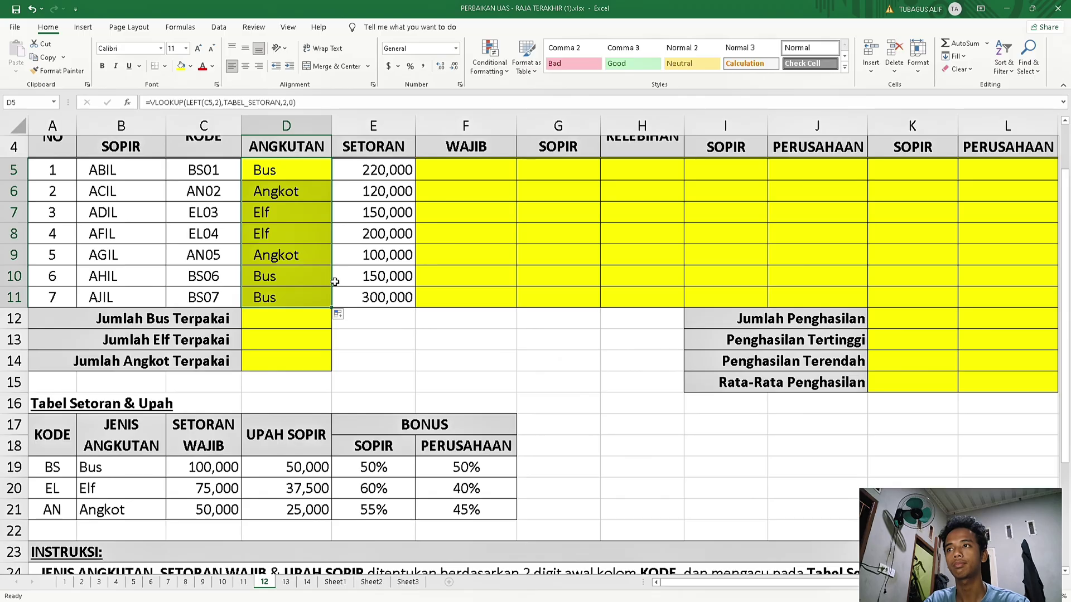
Copy the full VLOOKUP formula text from D5 for reuse in the SETORAN WAJIB column.
{"action": "double_click", "coordinate": [491, 170]}
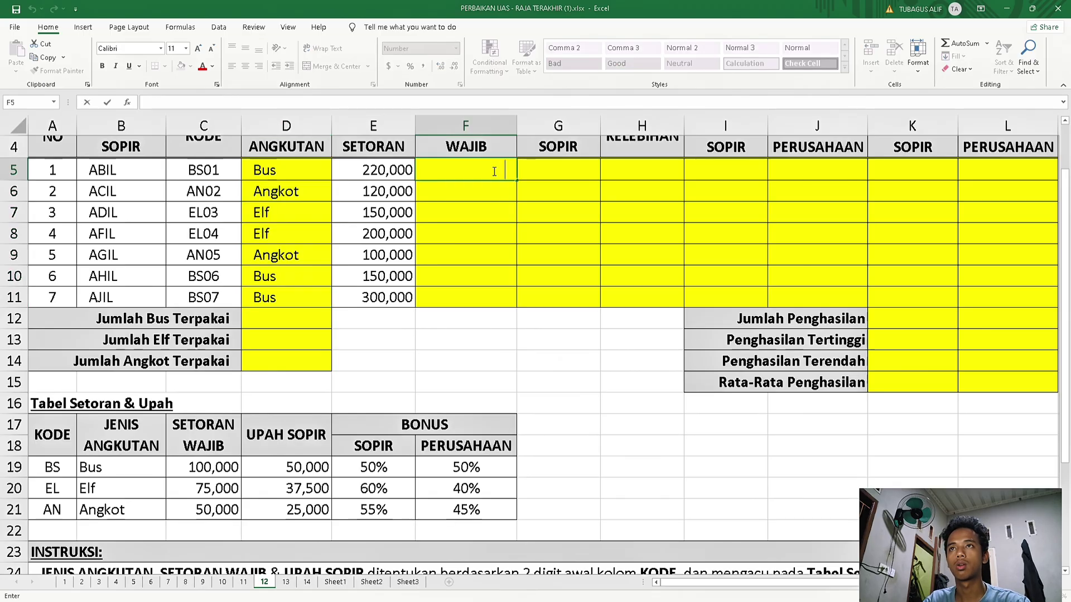
{"action": "double_click", "coordinate": [286, 171]}
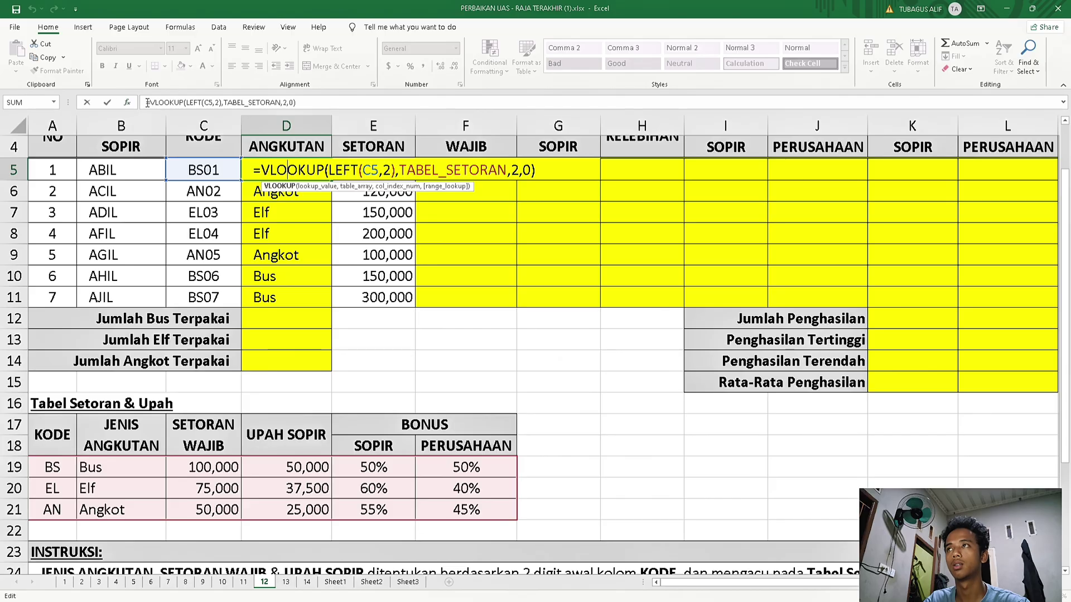
{"action": "left_click_drag", "start_coordinate": [146, 102], "coordinate": [340, 95]}
{"action": "right_click", "coordinate": [297, 102]}
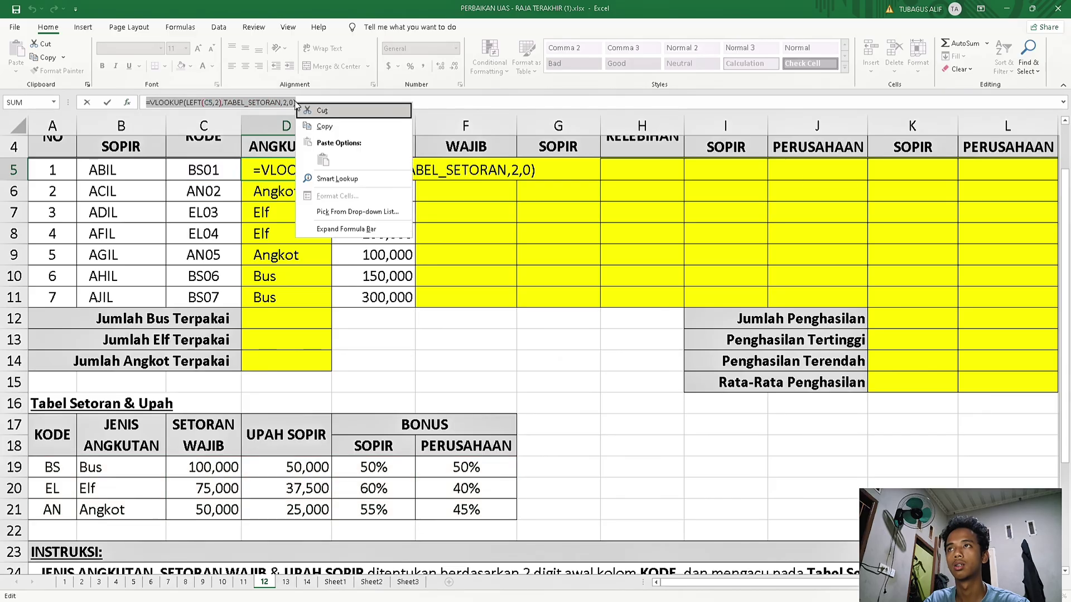
{"action": "left_click", "coordinate": [324, 127]}
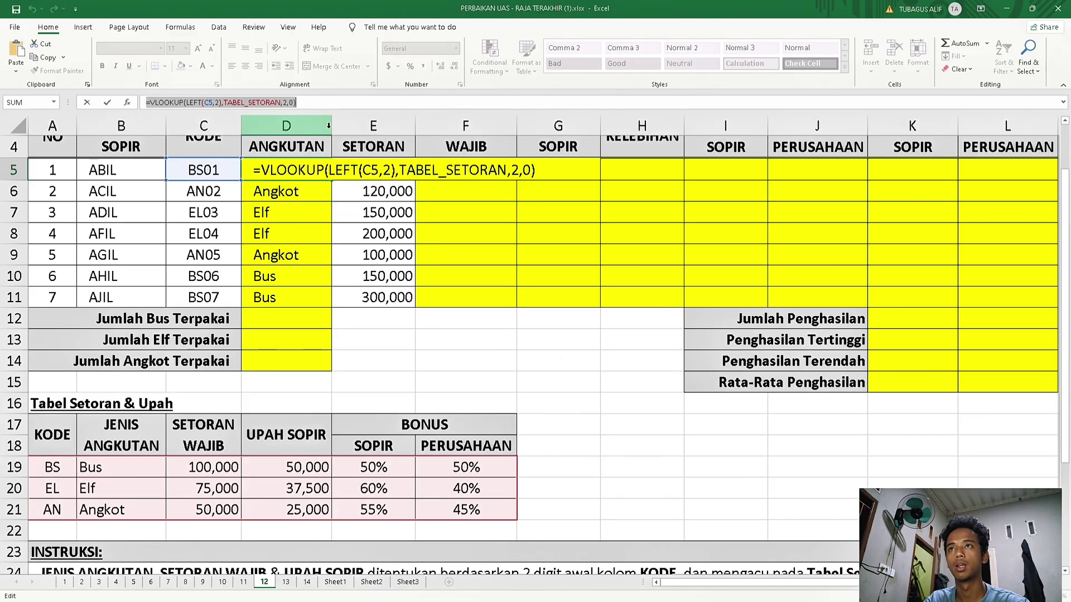
{"action": "key", "text": "Escape"}
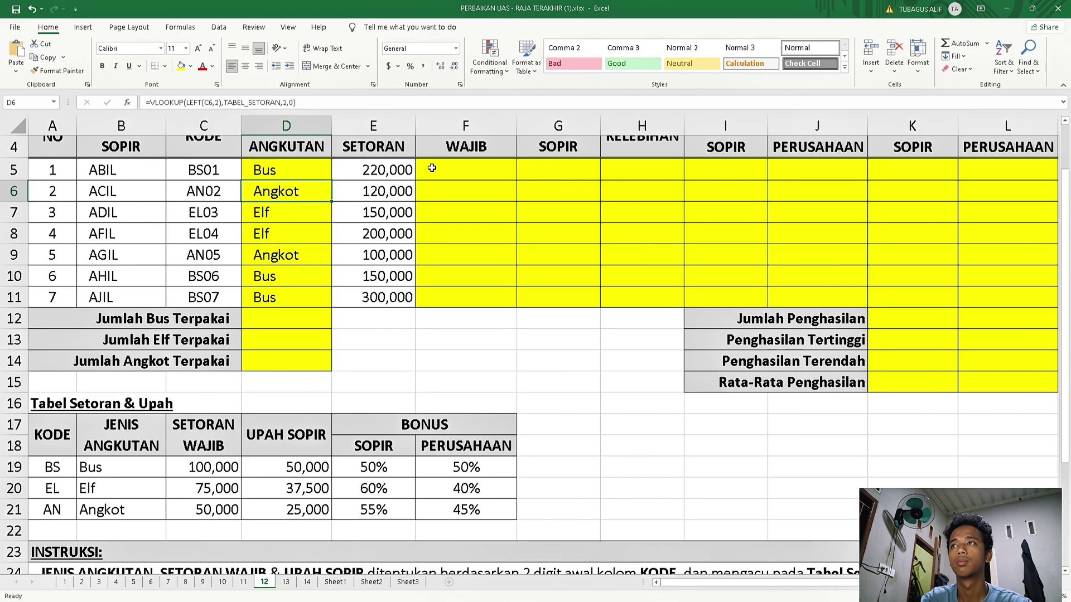
Paste the copied formula into F5 under SETORAN WAJIB with column index 3, and fill it down to F11.
{"action": "double_click", "coordinate": [446, 170]}
{"action": "right_click", "coordinate": [446, 170]}
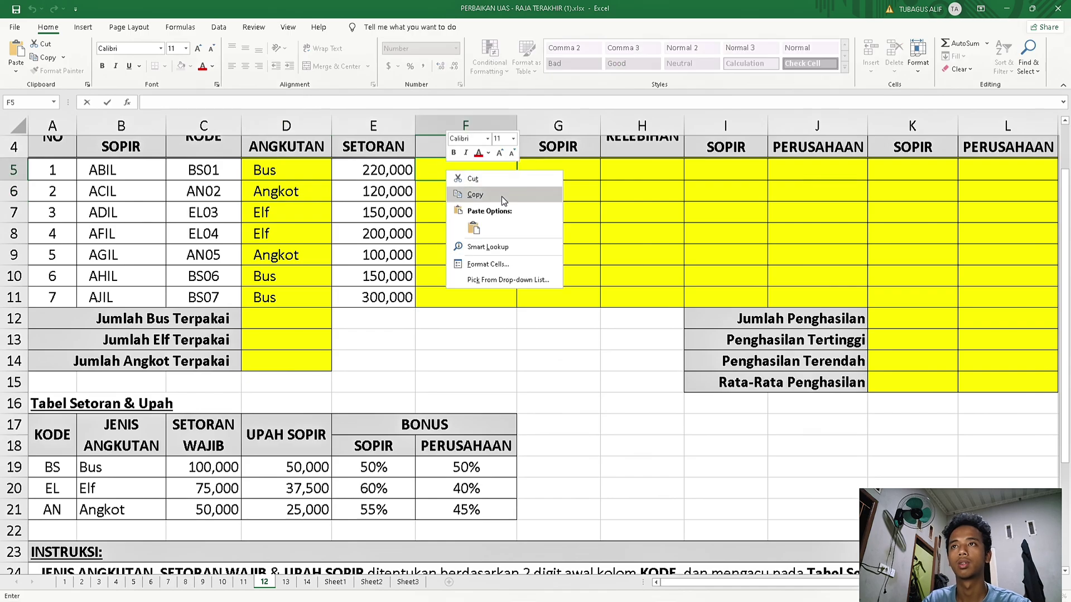
{"action": "left_click", "coordinate": [472, 233]}
{"action": "left_click", "coordinate": [444, 171]}
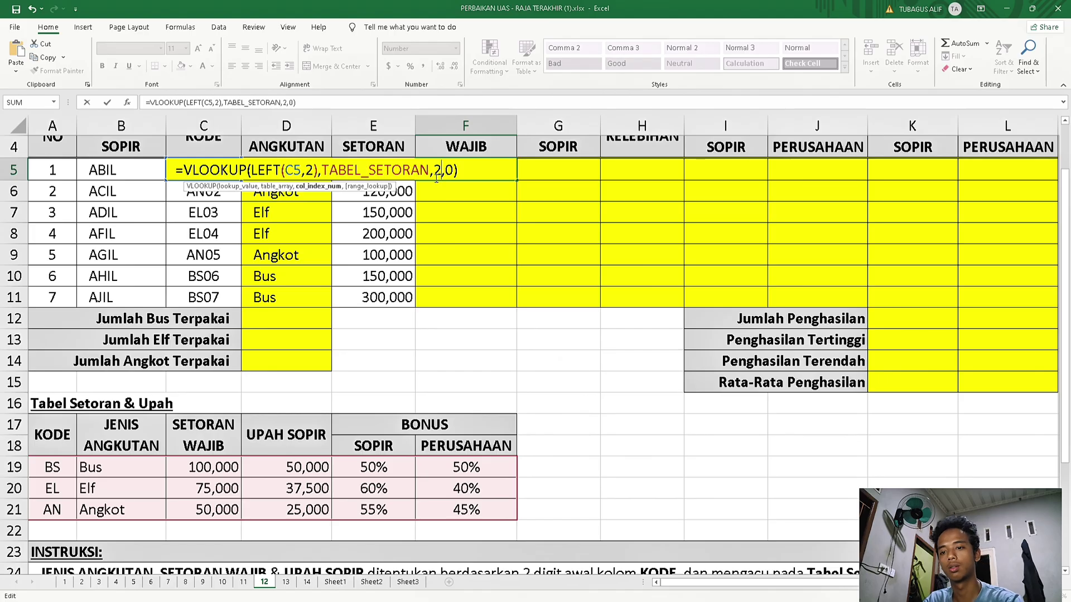
{"action": "key", "text": "BackSpace"}
{"action": "type", "text": "3"}
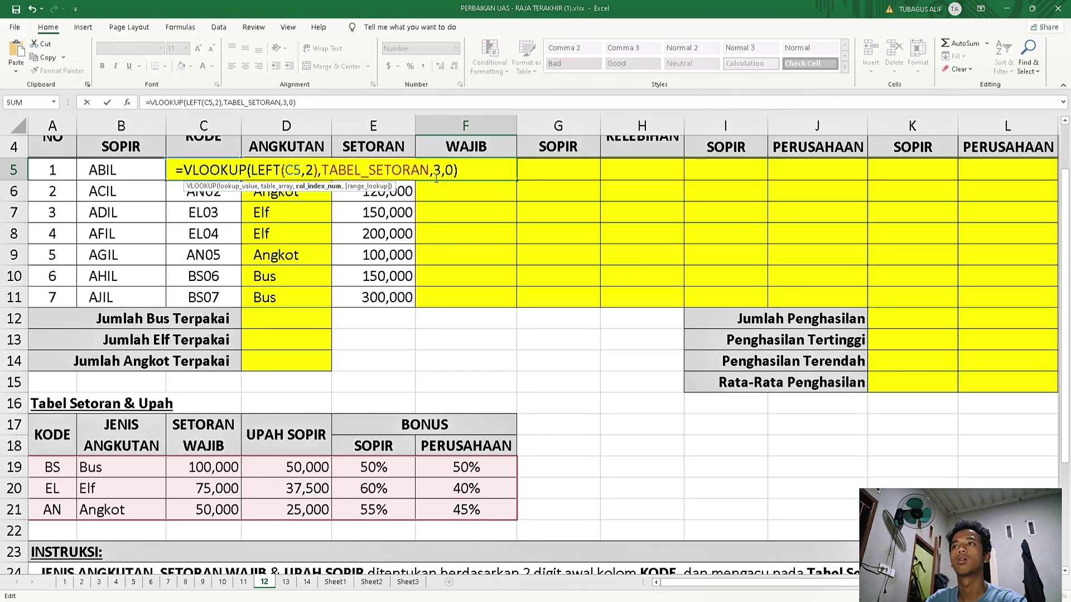
{"action": "key", "text": "Return"}
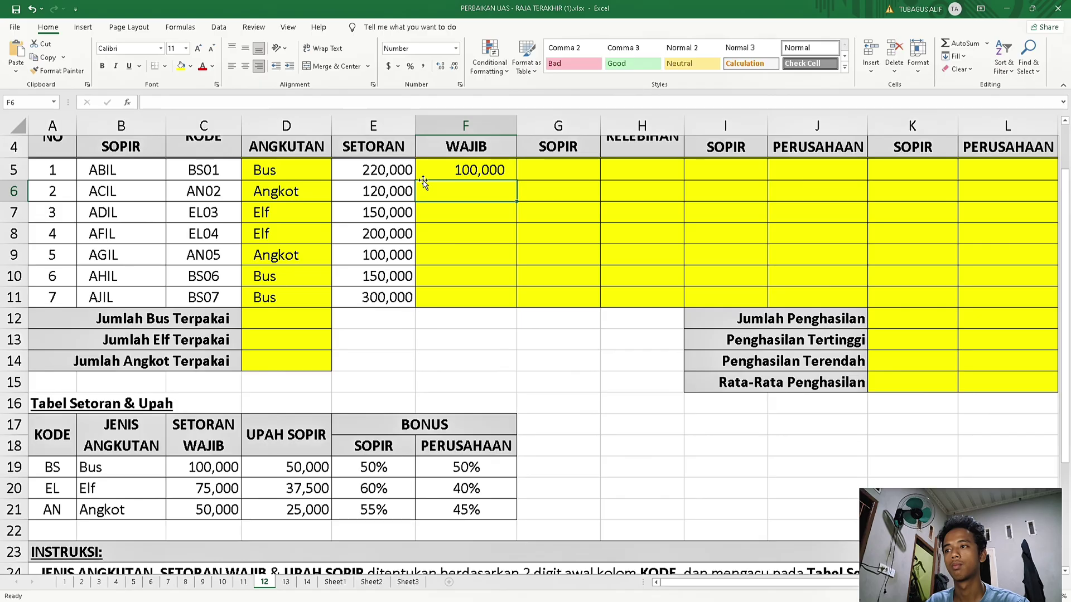
{"action": "left_click", "coordinate": [507, 173]}
{"action": "left_click_drag", "start_coordinate": [521, 184], "coordinate": [519, 306]}
Paste the copied VLOOKUP formula into G5 under UPAH SOPIR and set its column index to 4.
{"action": "double_click", "coordinate": [547, 167]}
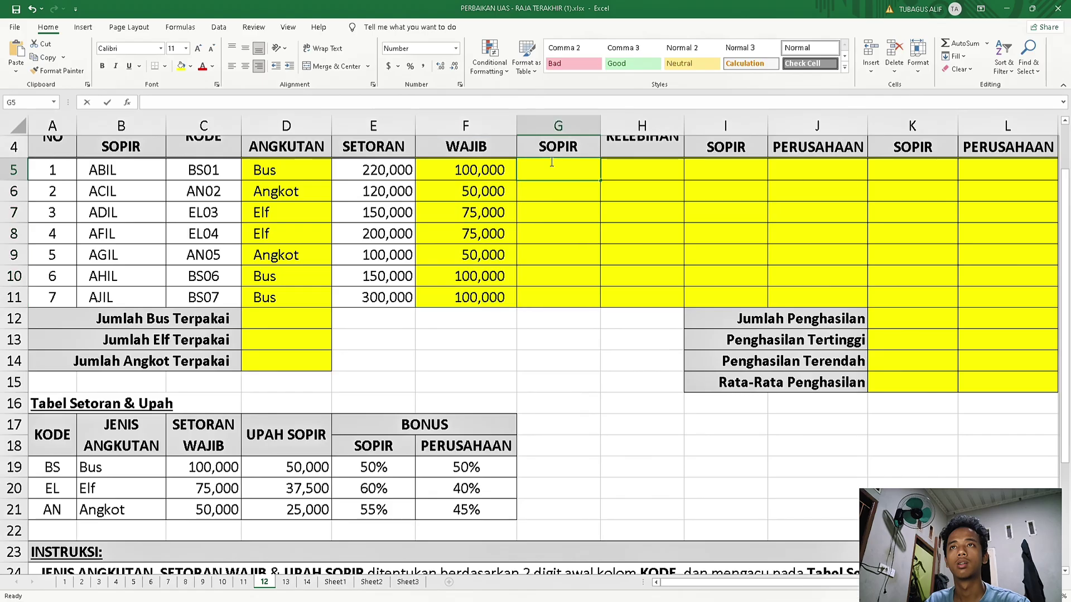
{"action": "scroll", "coordinate": [535, 170], "scroll_direction": "up", "scroll_amount": 1}
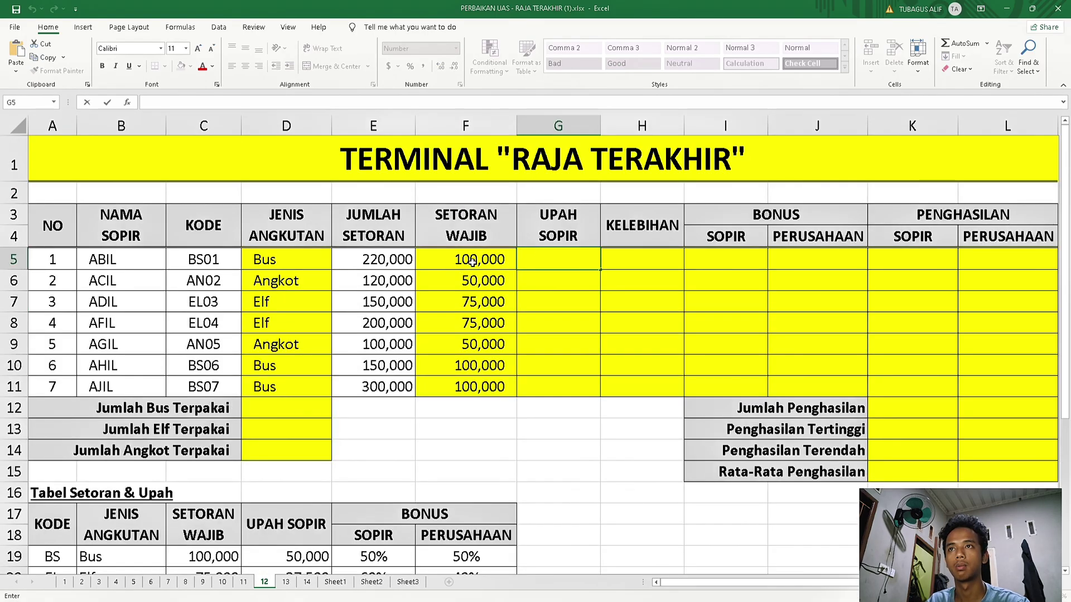
{"action": "right_click", "coordinate": [559, 267]}
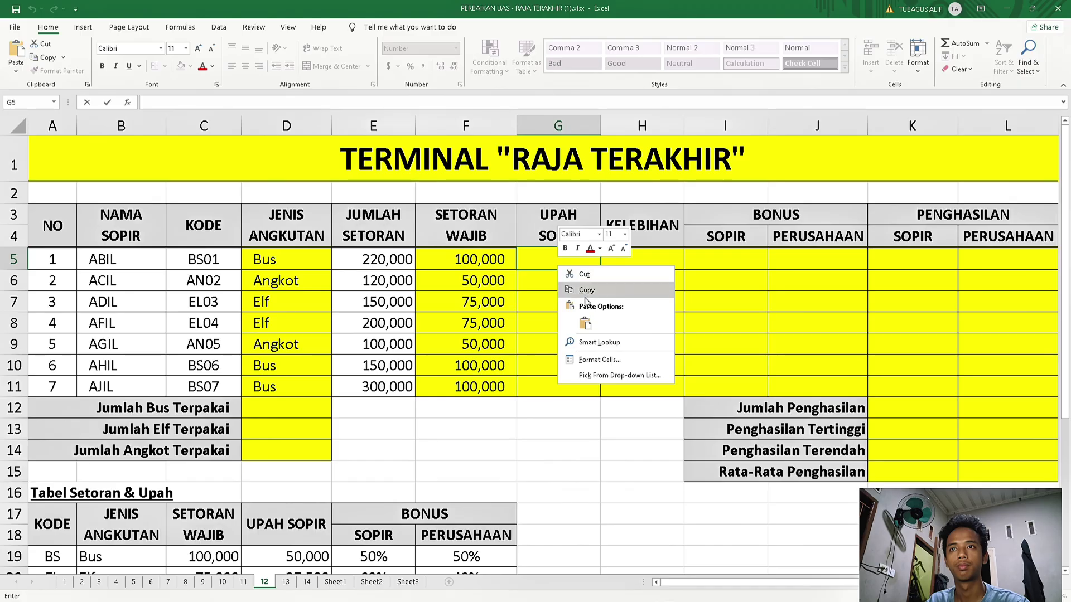
{"action": "left_click", "coordinate": [584, 322]}
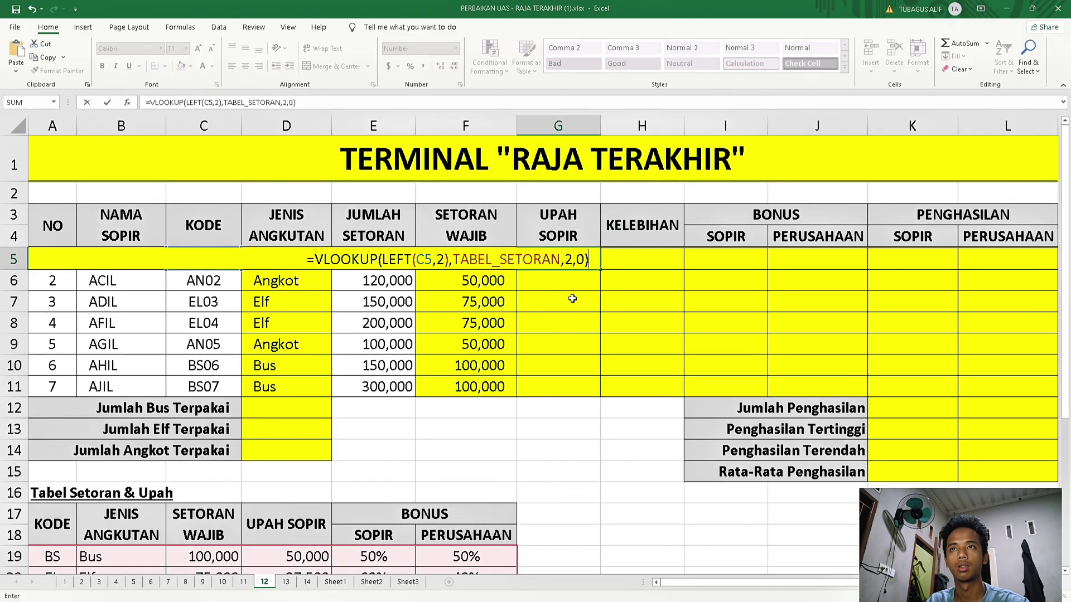
{"action": "left_click", "coordinate": [574, 262]}
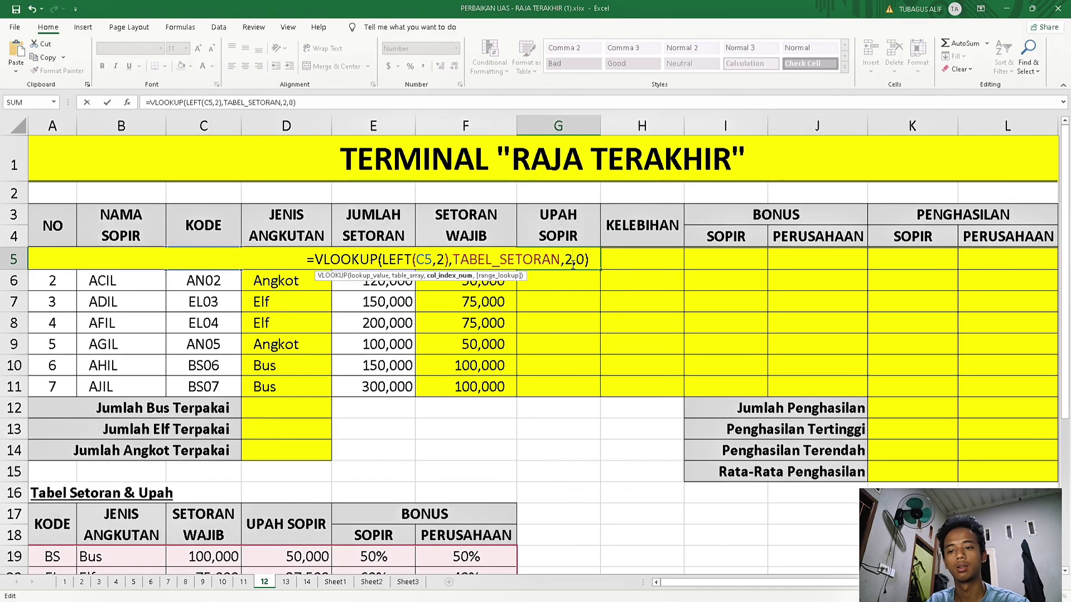
{"action": "key", "text": "BackSpace"}
{"action": "type", "text": "4"}
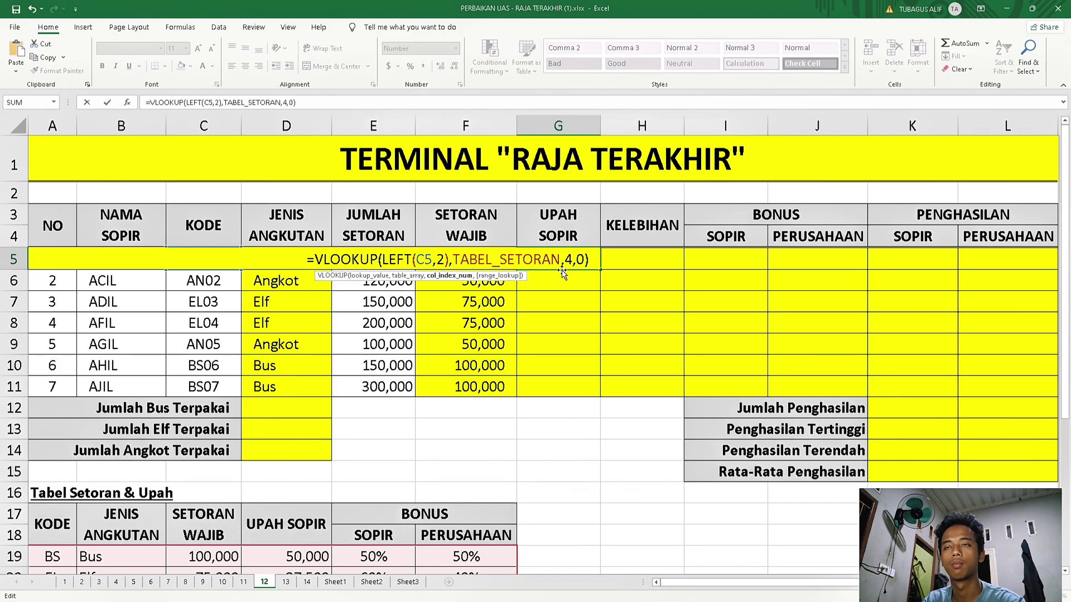
{"action": "key", "text": "Return"}
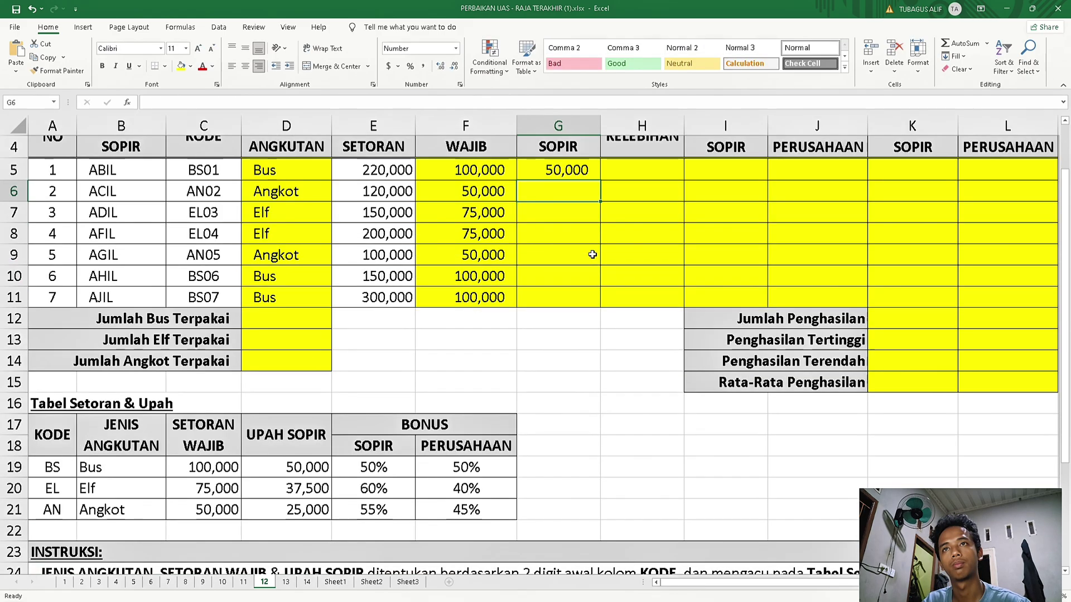
Fill the UPAH SOPIR formula from G5 down to G11.
{"action": "scroll", "coordinate": [593, 256], "scroll_direction": "down", "scroll_amount": 1}
{"action": "left_click", "coordinate": [593, 176]}
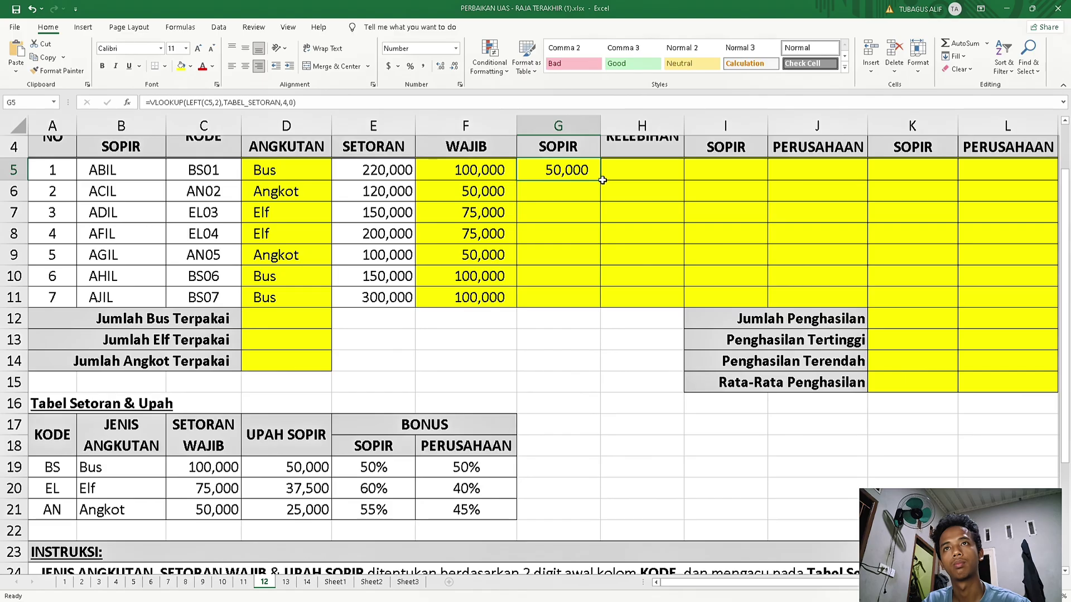
{"action": "left_click_drag", "start_coordinate": [602, 180], "coordinate": [586, 299]}
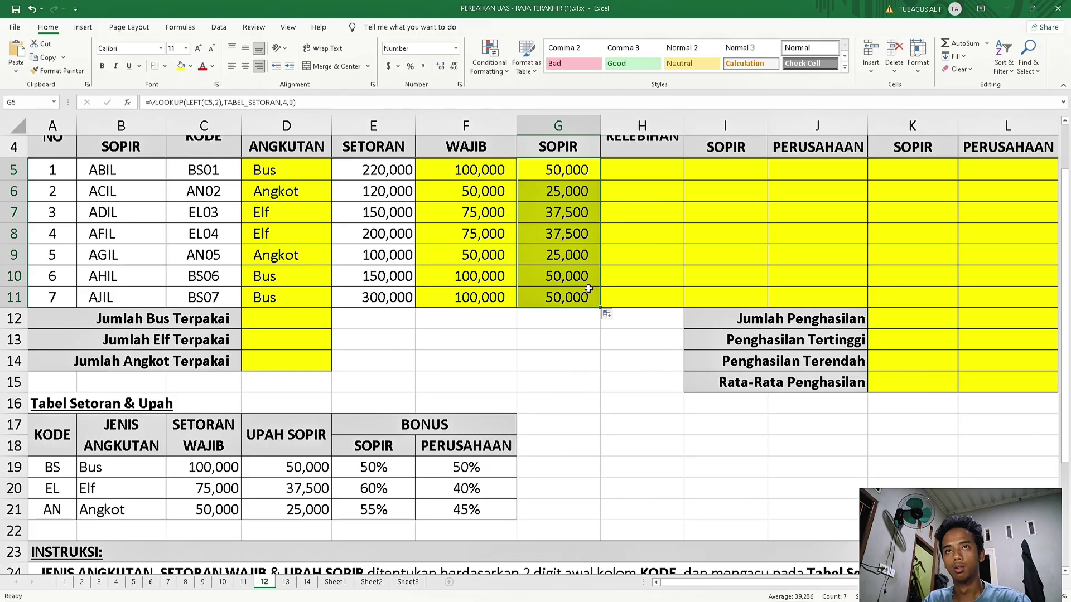
Enter =E5-F5-G5 in H5 under KELEBIHAN and fill it down to H11.
{"action": "left_click", "coordinate": [636, 165]}
{"action": "type", "text": "="}
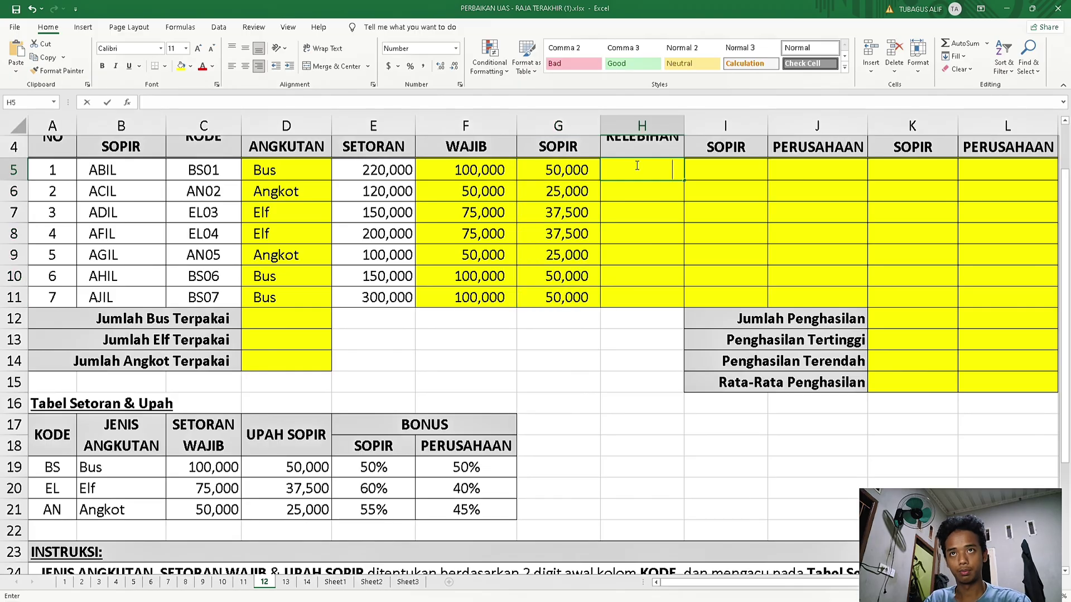
{"action": "scroll", "coordinate": [642, 162], "scroll_direction": "down", "scroll_amount": 6}
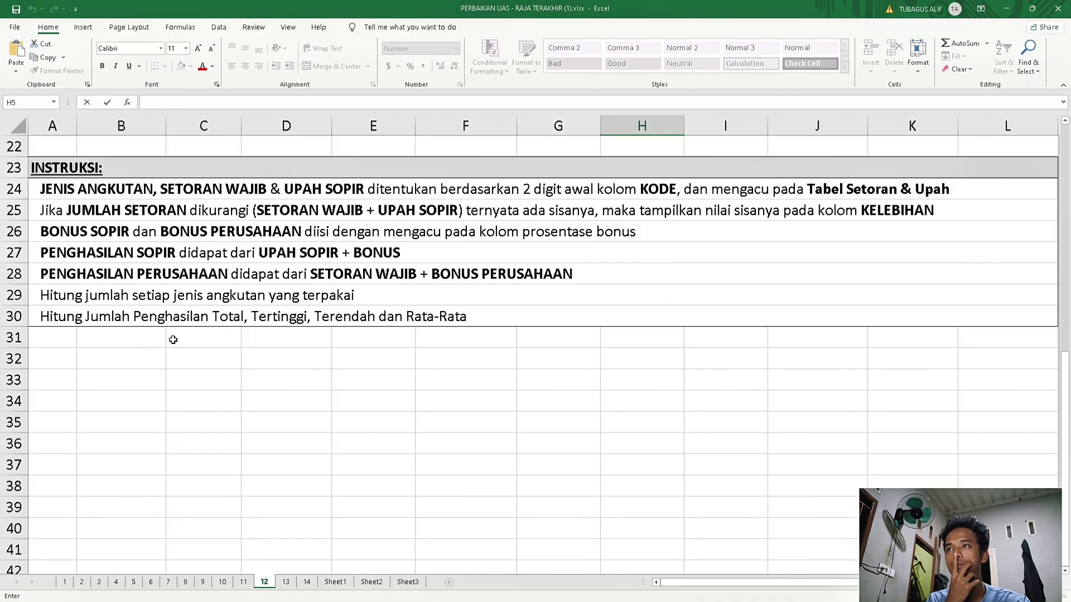
{"action": "scroll", "coordinate": [162, 347], "scroll_direction": "up", "scroll_amount": 7}
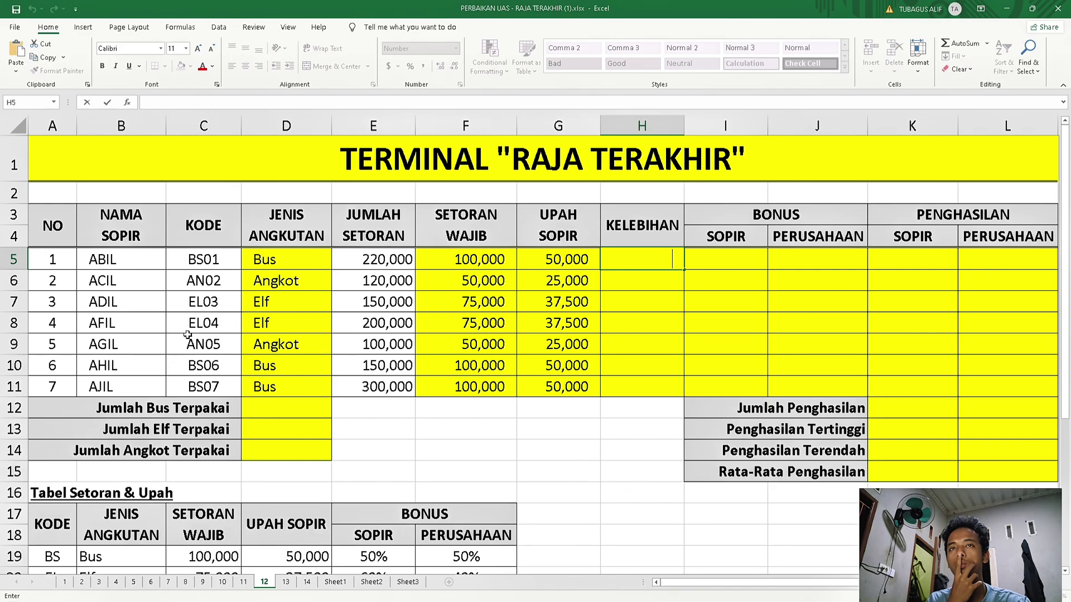
{"action": "scroll", "coordinate": [187, 334], "scroll_direction": "down", "scroll_amount": 7}
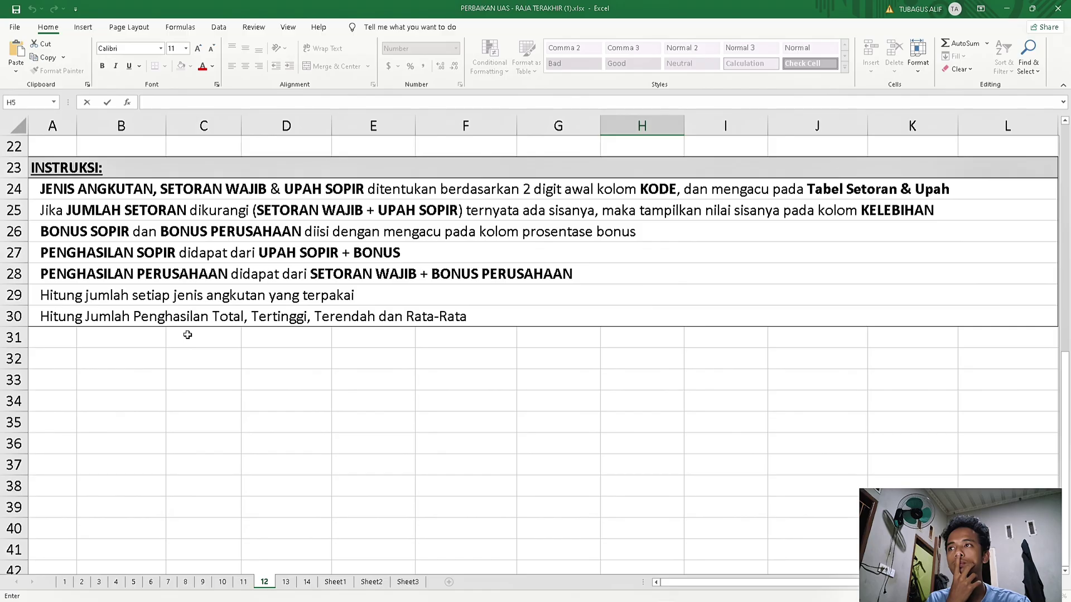
{"action": "scroll", "coordinate": [187, 335], "scroll_direction": "up", "scroll_amount": 7}
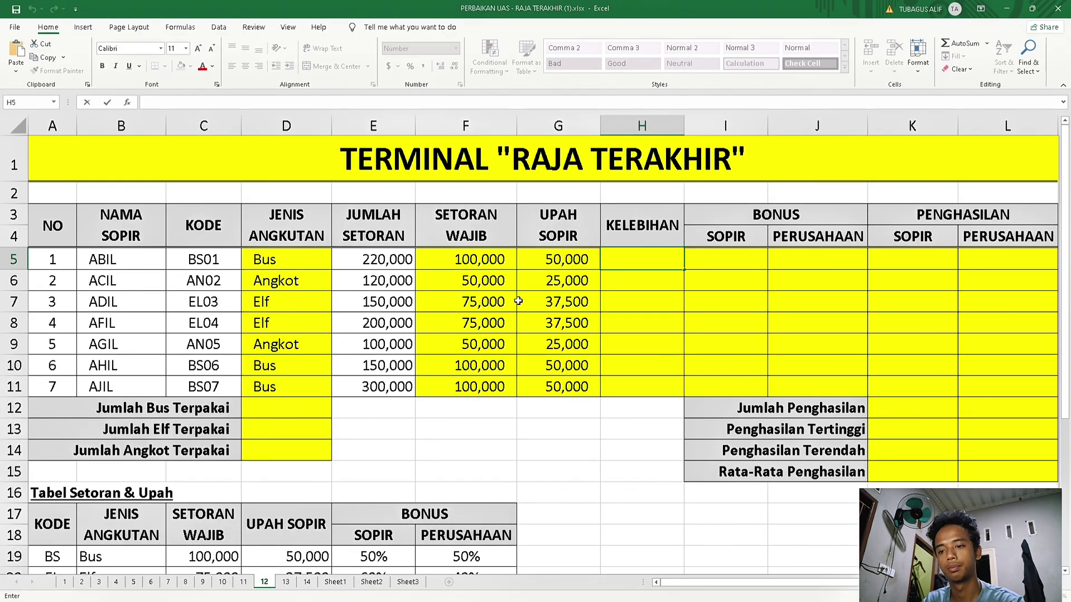
{"action": "type", "text": "="}
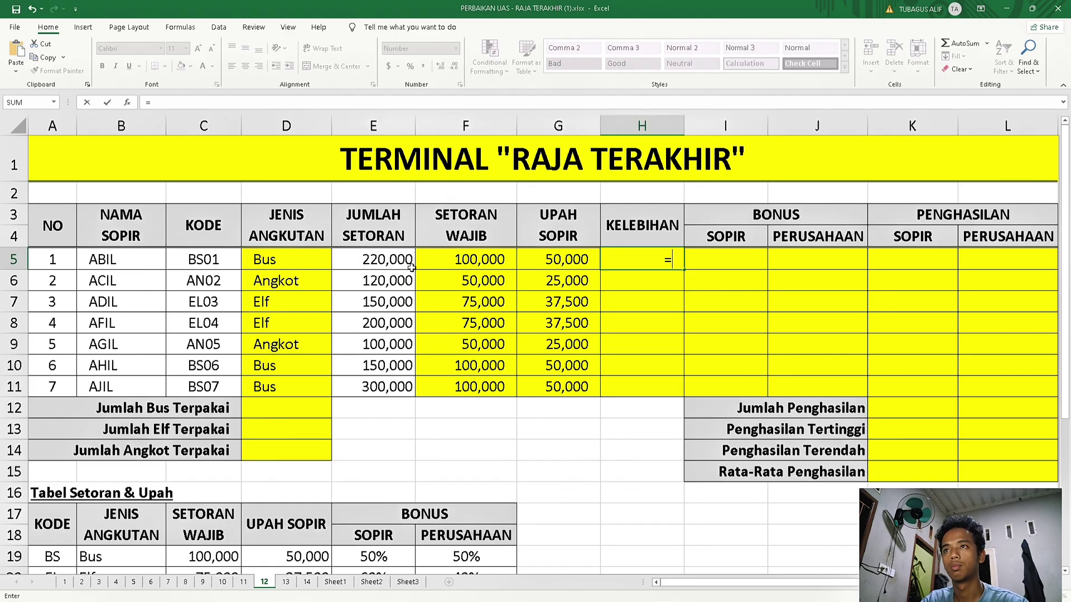
{"action": "left_click", "coordinate": [395, 259]}
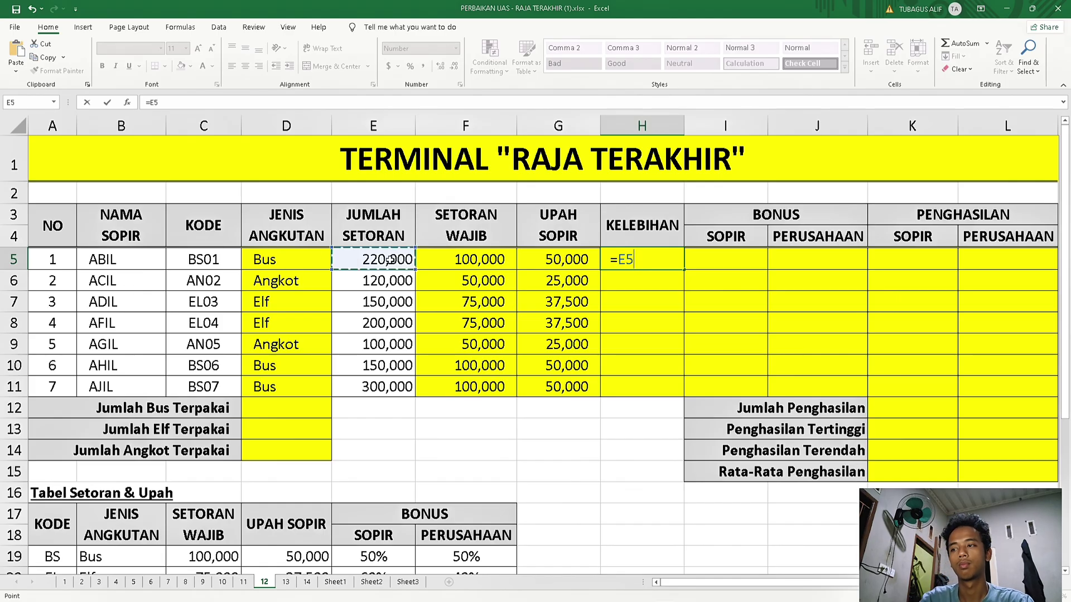
{"action": "type", "text": "-"}
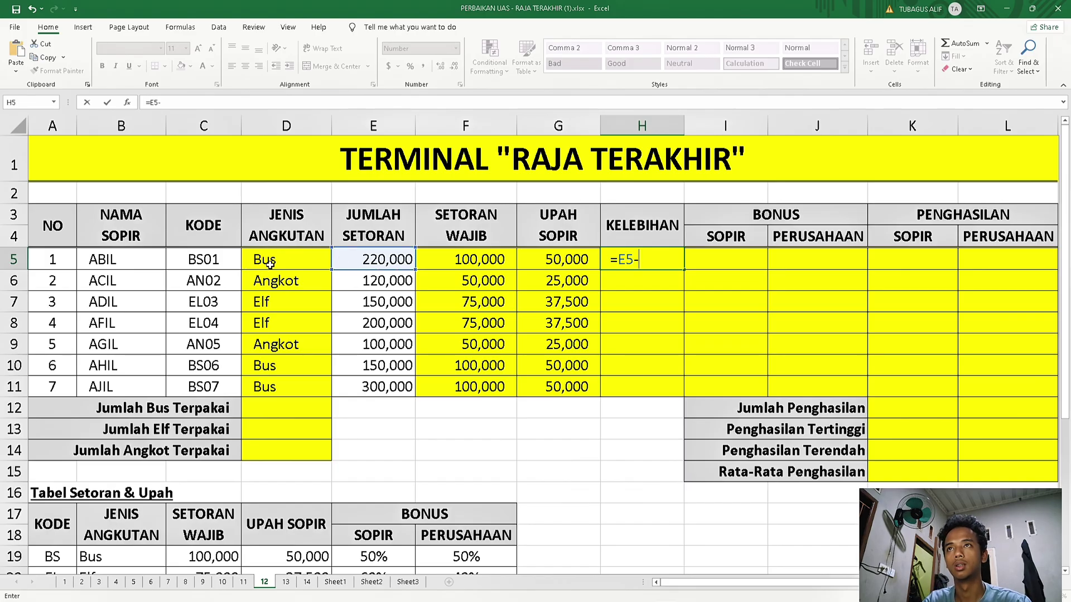
{"action": "left_click", "coordinate": [468, 261]}
{"action": "type", "text": "-"}
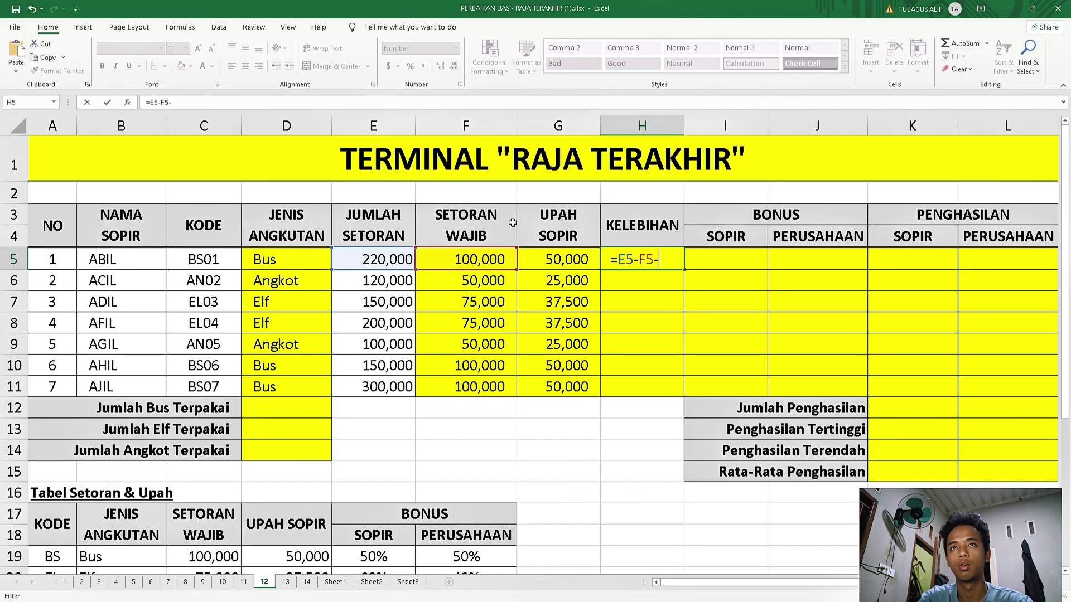
{"action": "left_click", "coordinate": [558, 267]}
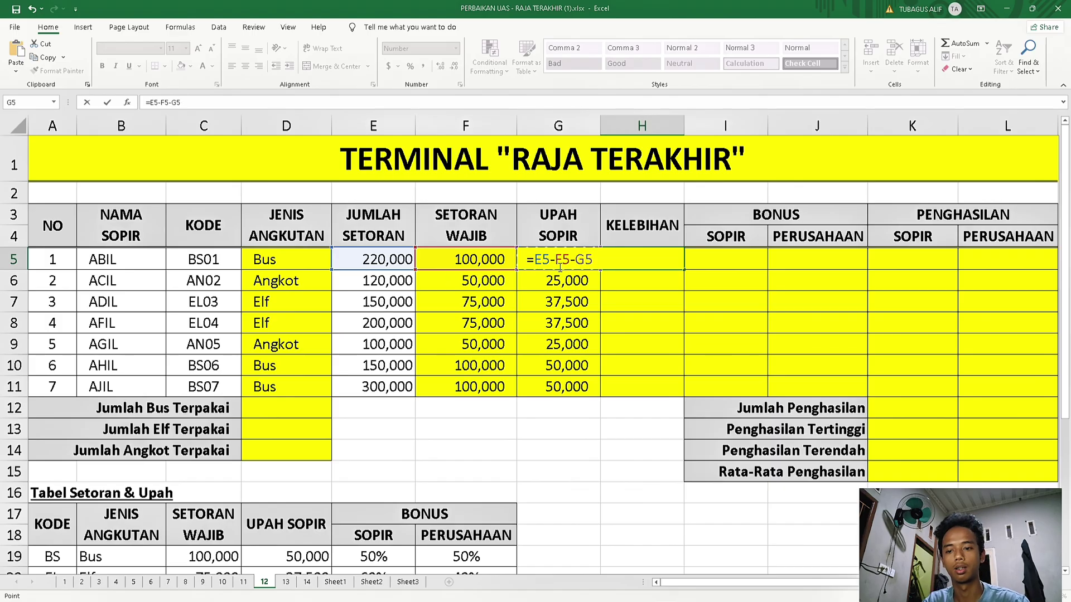
{"action": "key", "text": "Return"}
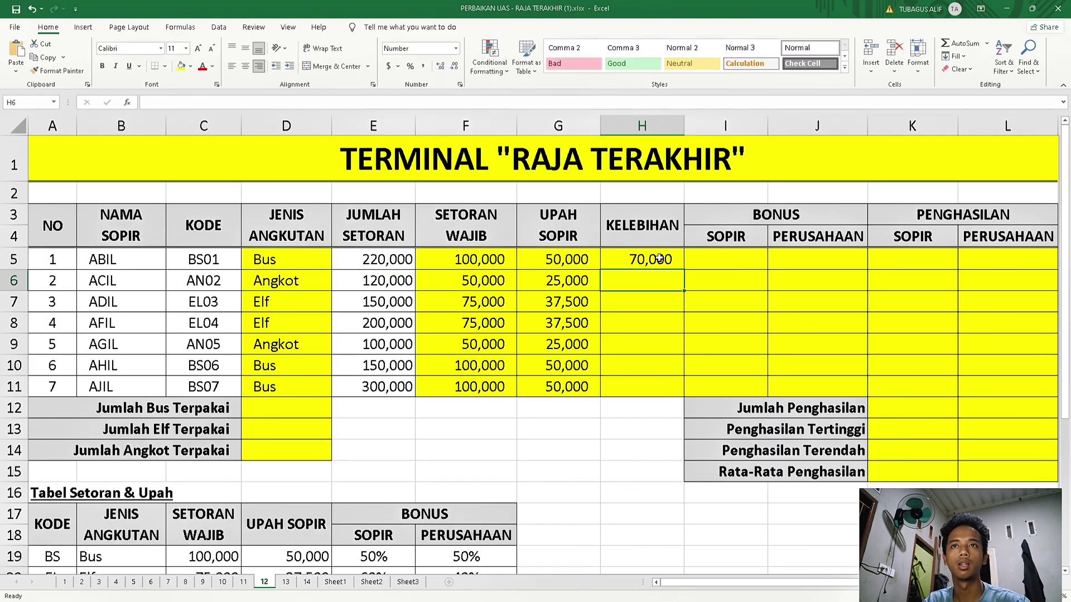
{"action": "left_click", "coordinate": [671, 261]}
{"action": "left_click_drag", "start_coordinate": [684, 270], "coordinate": [676, 400]}
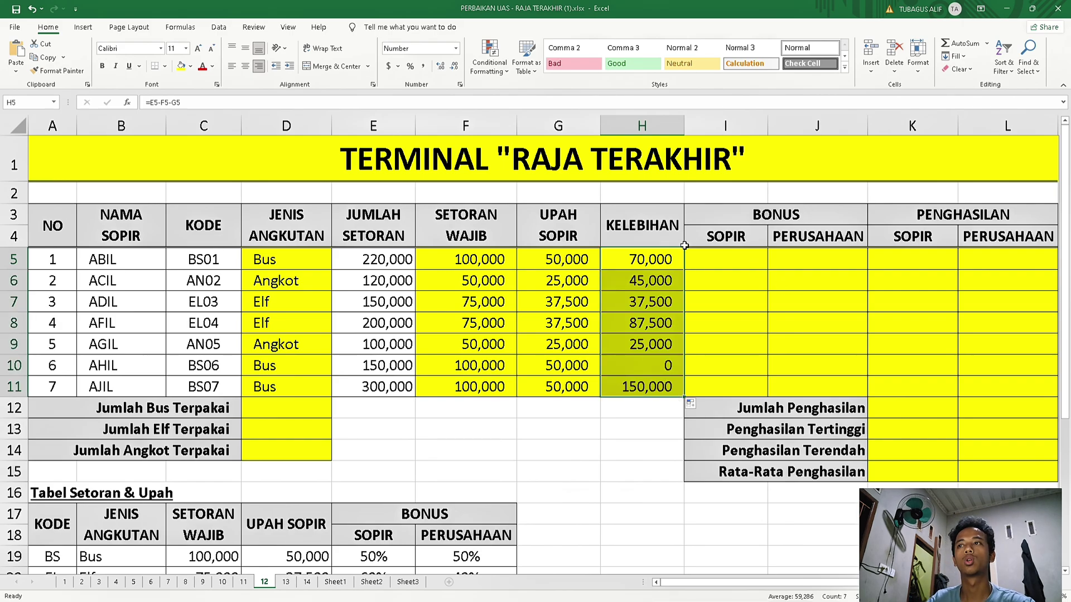
Copy the full VLOOKUP formula text from G5 under UPAH SOPIR, leaving that cell unedited.
{"action": "scroll", "coordinate": [165, 307], "scroll_direction": "down", "scroll_amount": 6}
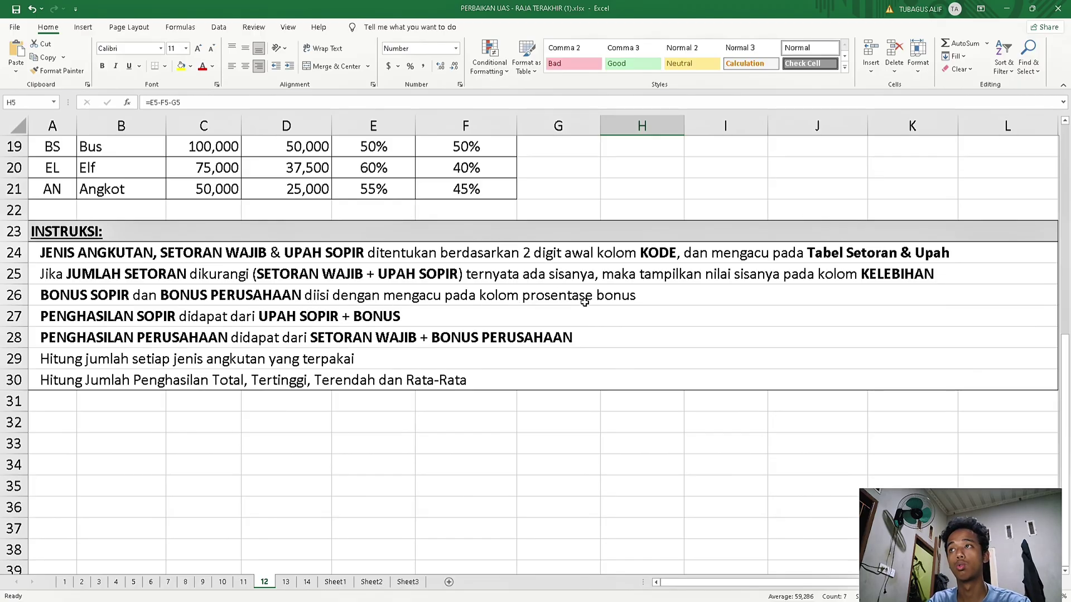
{"action": "scroll", "coordinate": [354, 320], "scroll_direction": "up", "scroll_amount": 2}
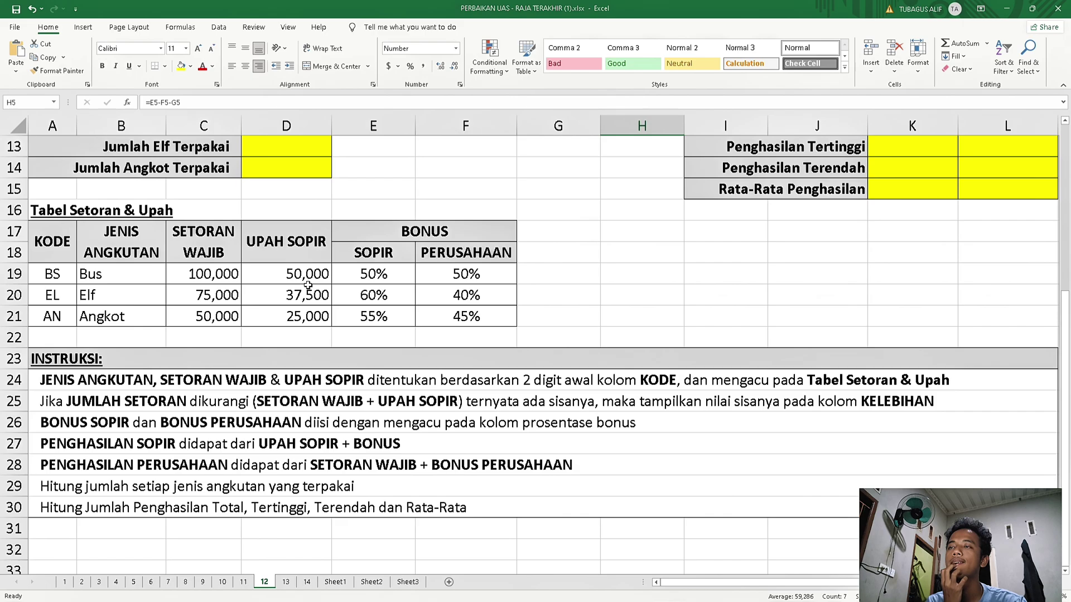
{"action": "scroll", "coordinate": [308, 285], "scroll_direction": "up", "scroll_amount": 4}
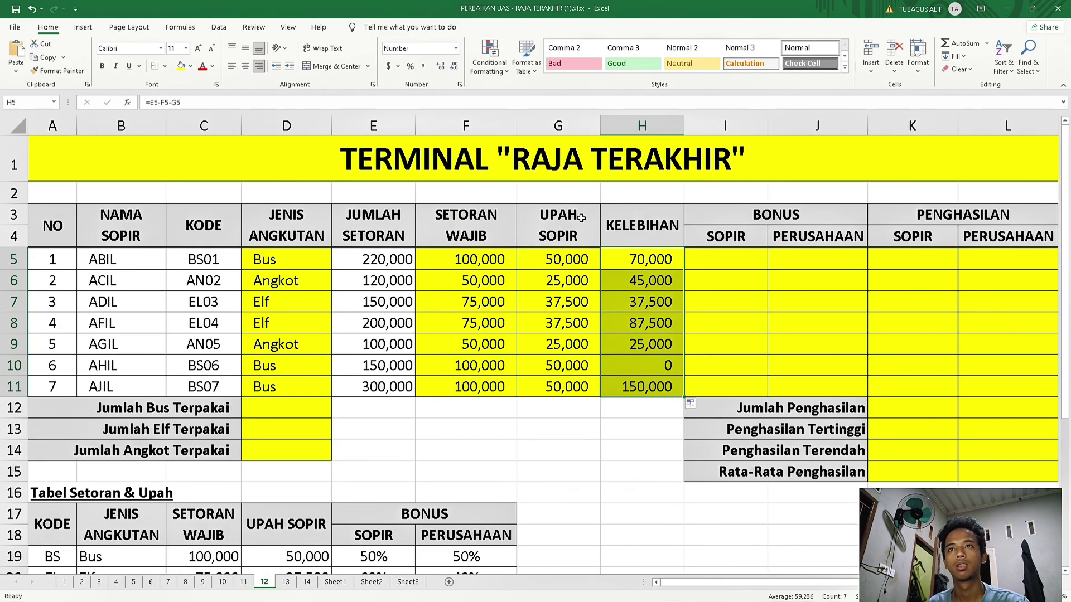
{"action": "left_click", "coordinate": [547, 258]}
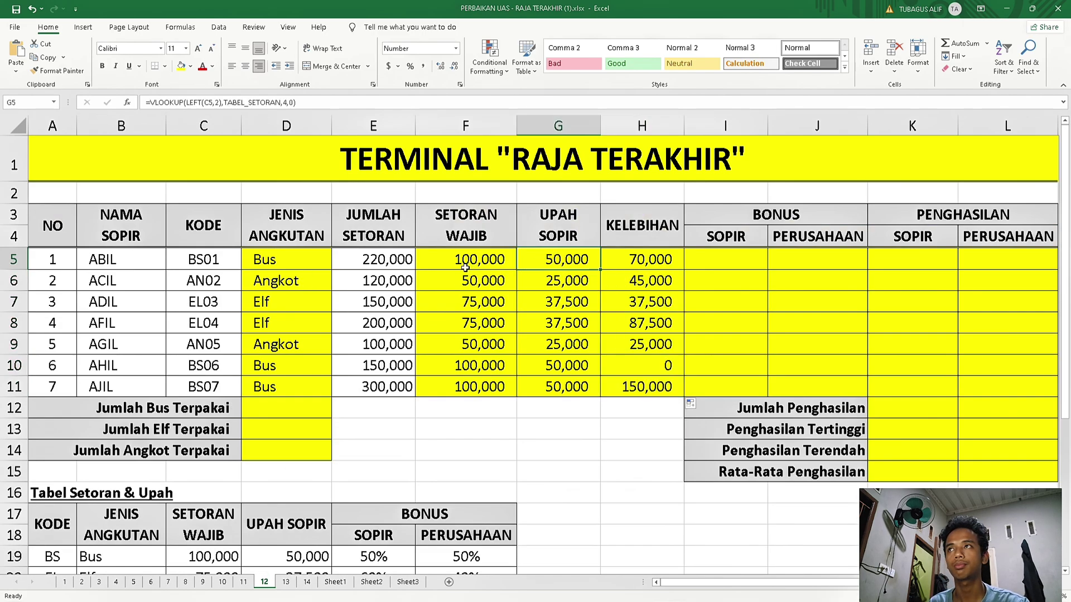
{"action": "left_click_drag", "start_coordinate": [314, 101], "coordinate": [146, 103]}
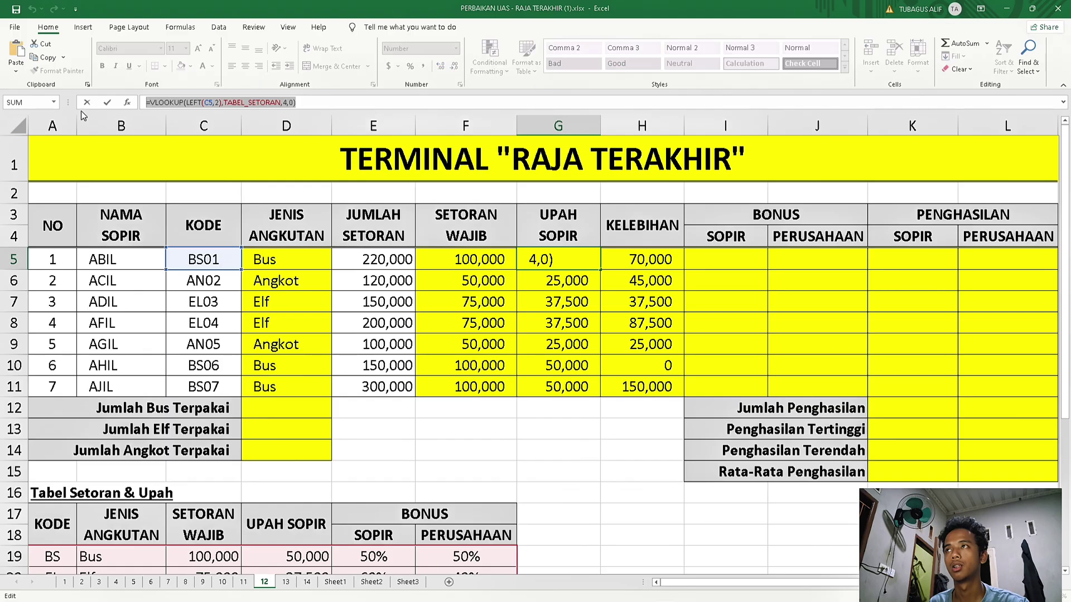
{"action": "right_click", "coordinate": [162, 106]}
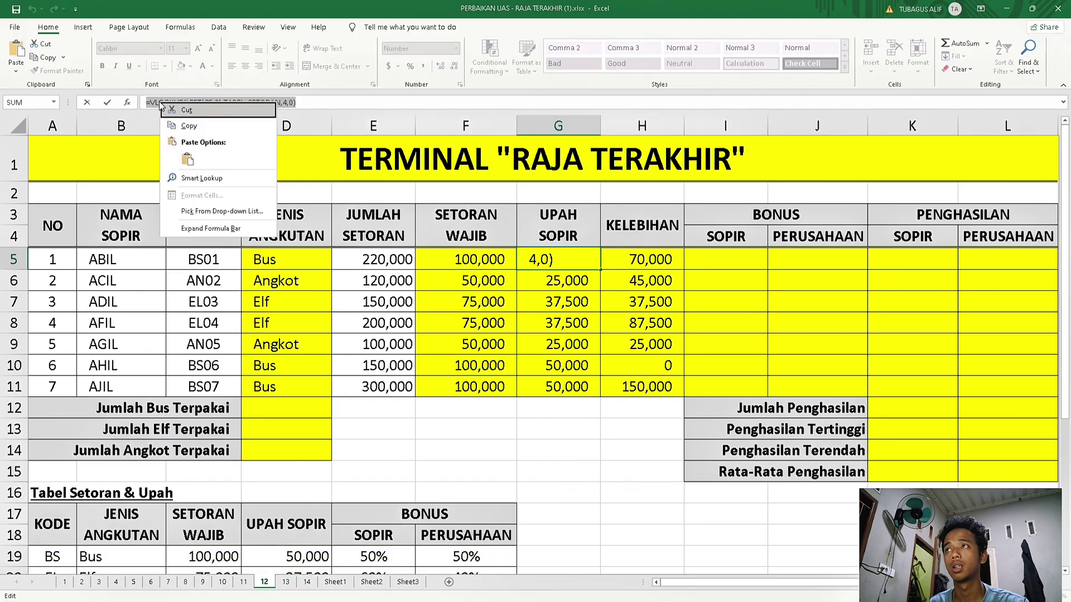
{"action": "left_click", "coordinate": [190, 125]}
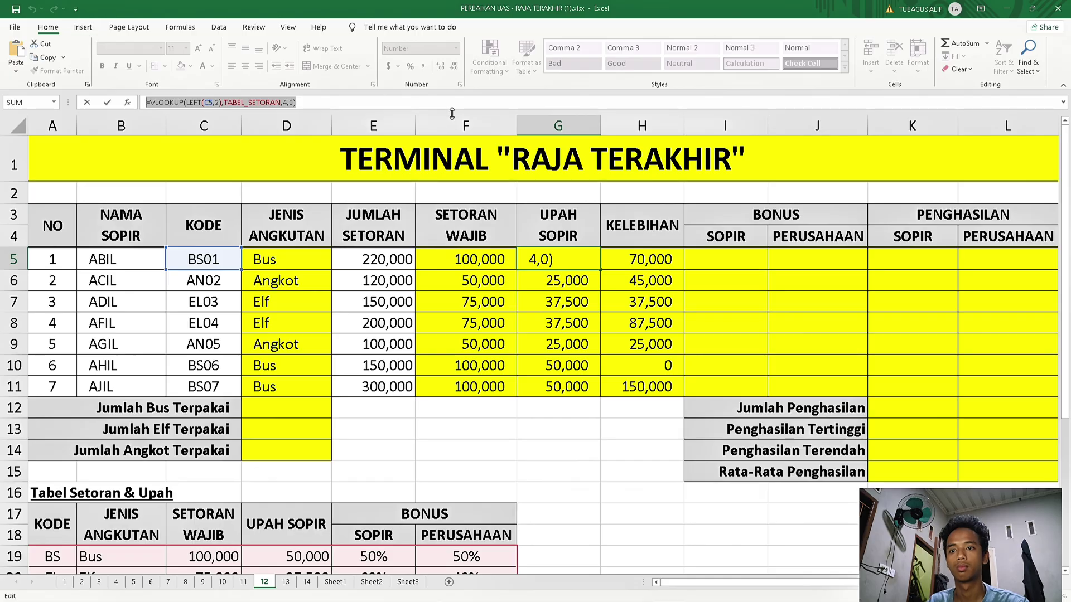
{"action": "key", "text": "Escape"}
Paste the copied VLOOKUP into I5 under BONUS SOPIR, set its column index to 5 and multiply the result by H5.
{"action": "left_click", "coordinate": [730, 253]}
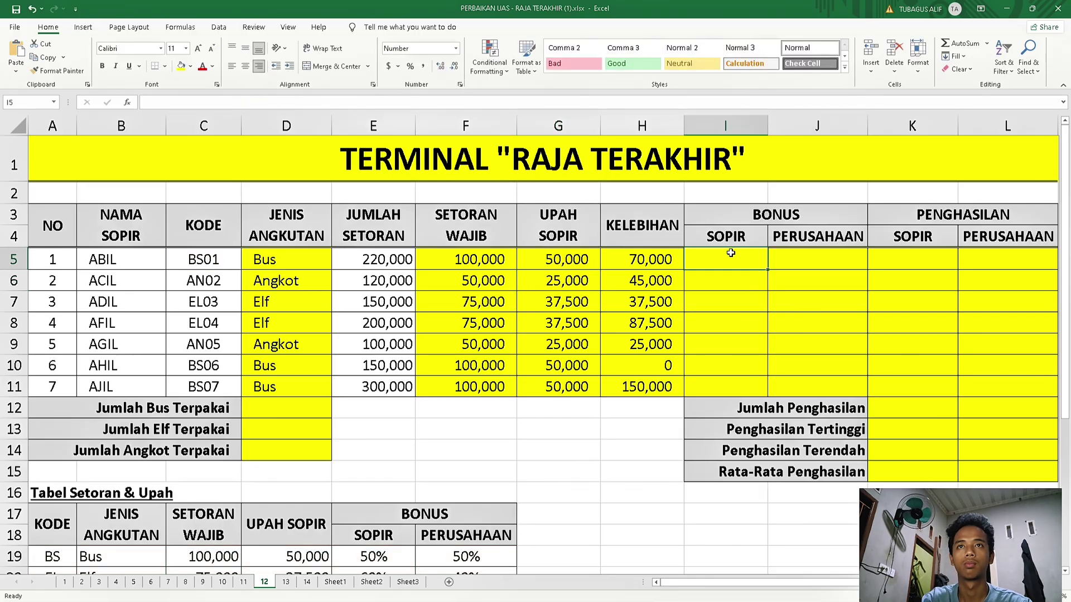
{"action": "right_click", "coordinate": [731, 253]}
{"action": "left_click", "coordinate": [754, 314]}
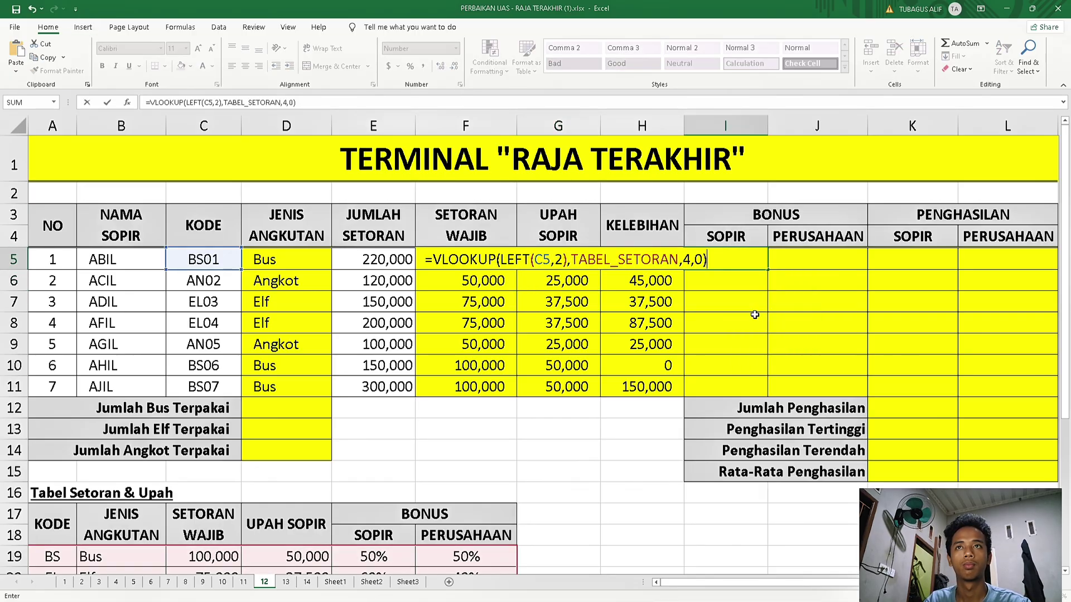
{"action": "left_click", "coordinate": [286, 102]}
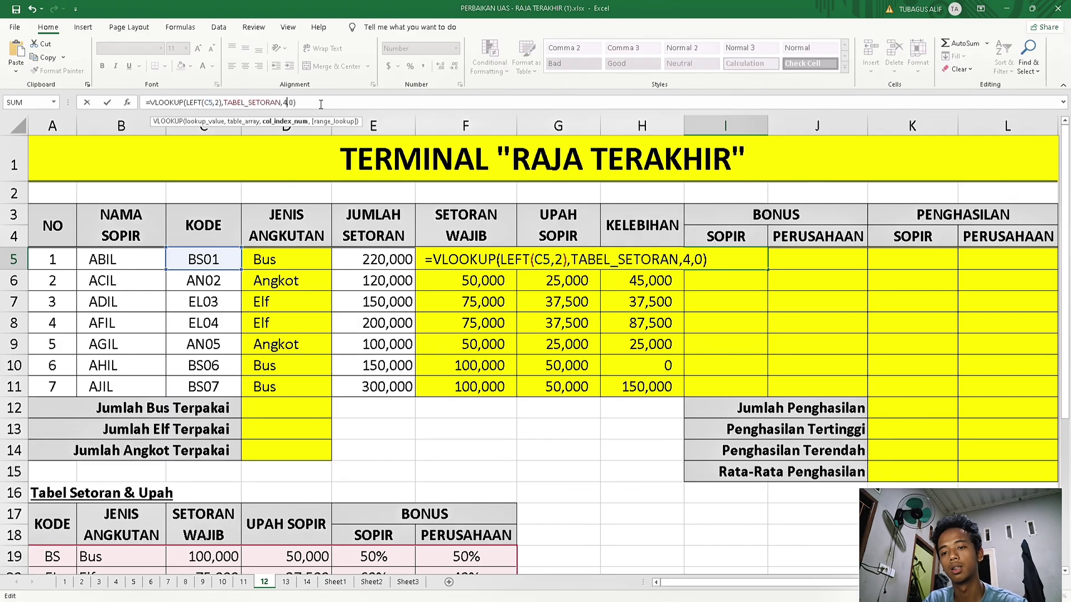
{"action": "key", "text": "BackSpace"}
{"action": "type", "text": "5"}
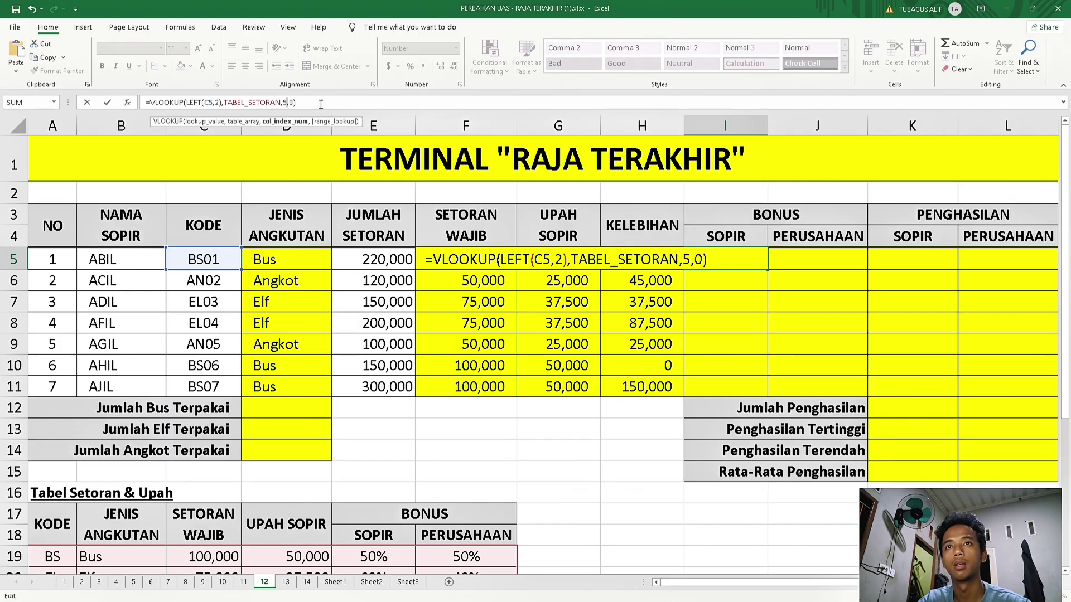
{"action": "left_click", "coordinate": [726, 266]}
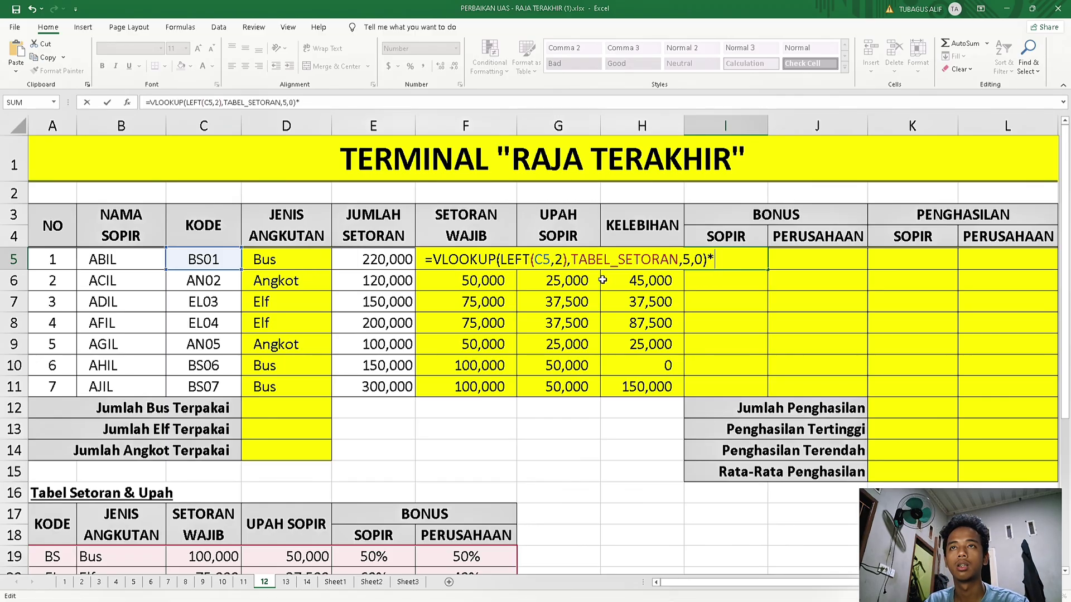
{"action": "left_click", "coordinate": [322, 104]}
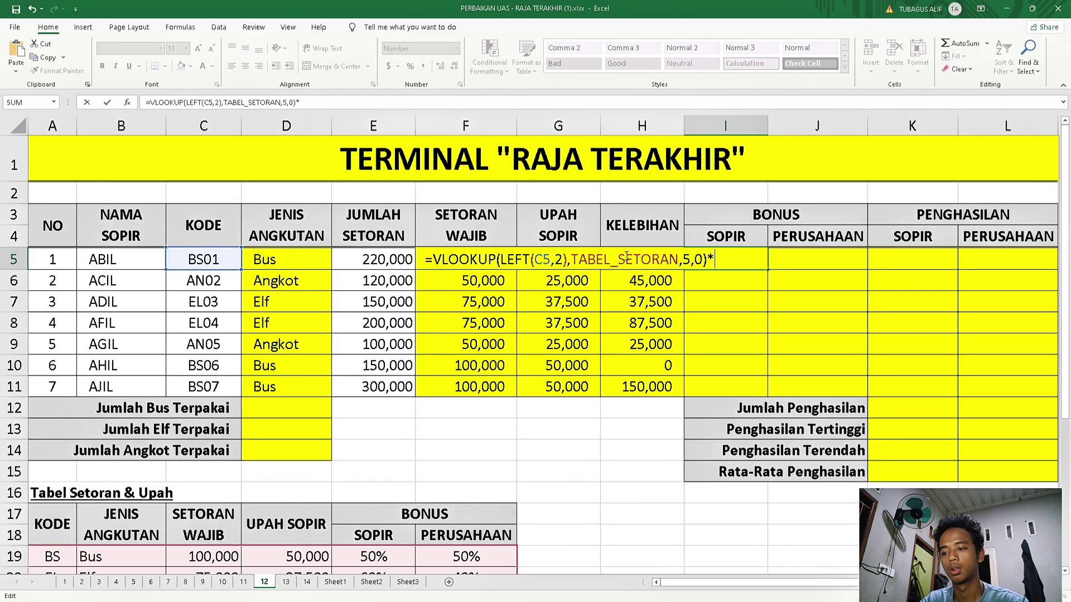
{"action": "type", "text": "H5"}
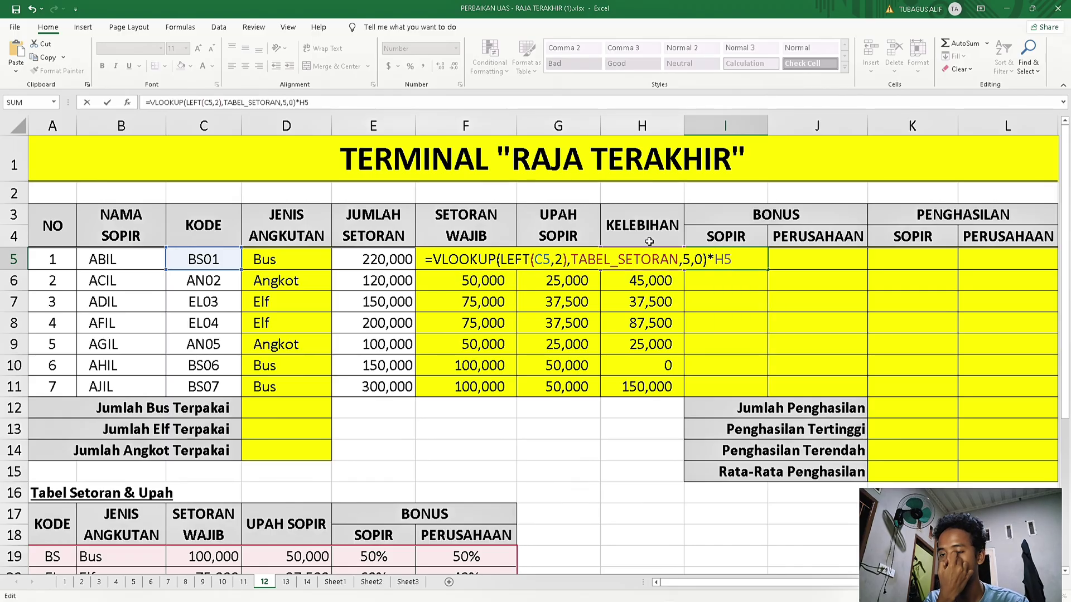
{"action": "key", "text": "Return"}
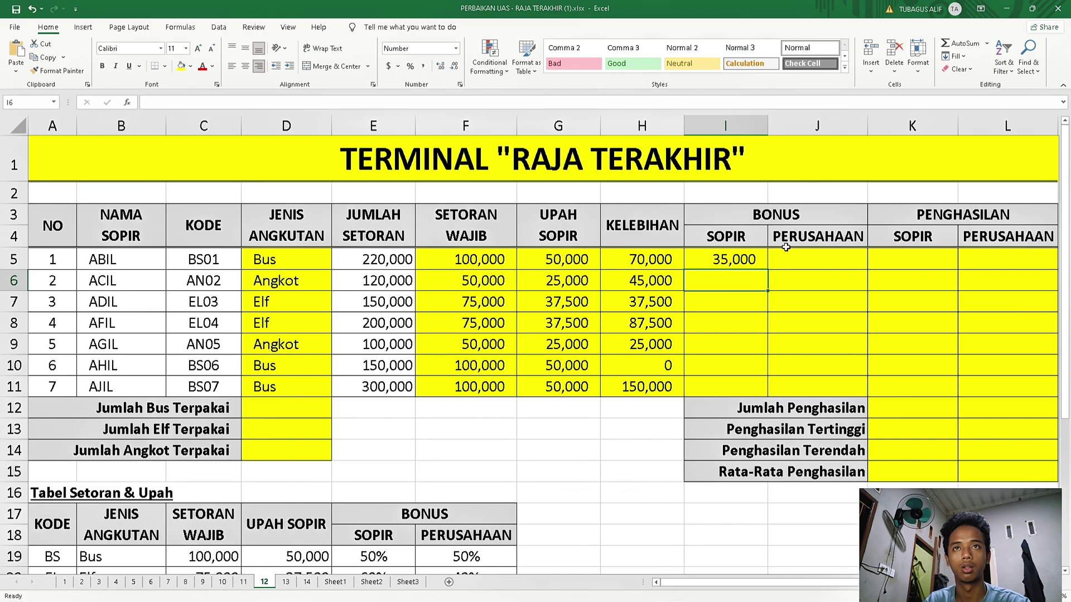
Copy the full formula text from I5 for reuse in the BONUS PERUSAHAAN column.
{"action": "left_click", "coordinate": [751, 261]}
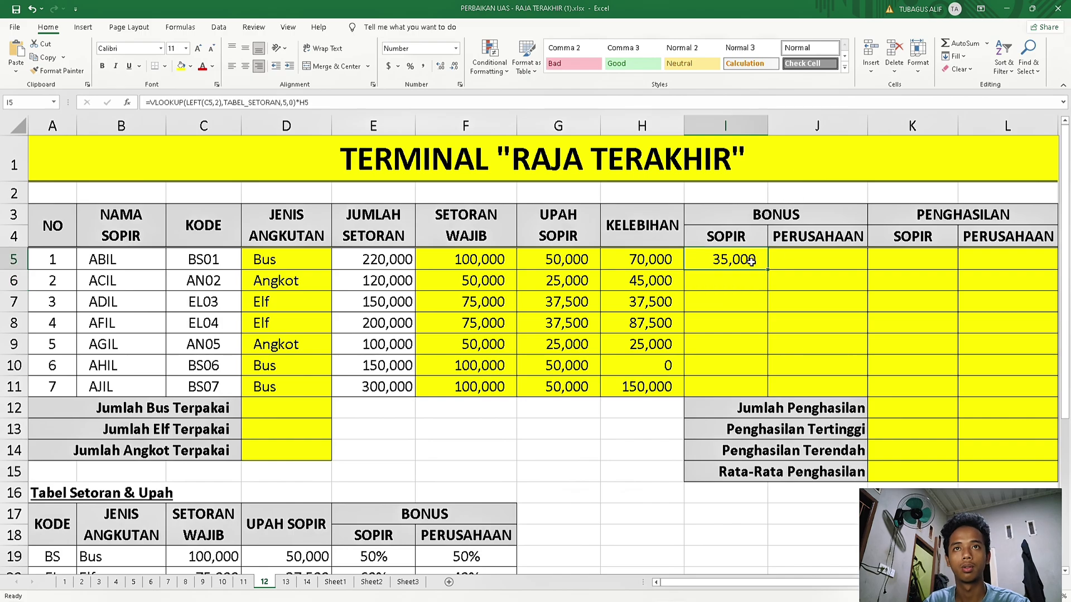
{"action": "left_click", "coordinate": [311, 101]}
{"action": "left_click_drag", "start_coordinate": [311, 101], "coordinate": [146, 102]}
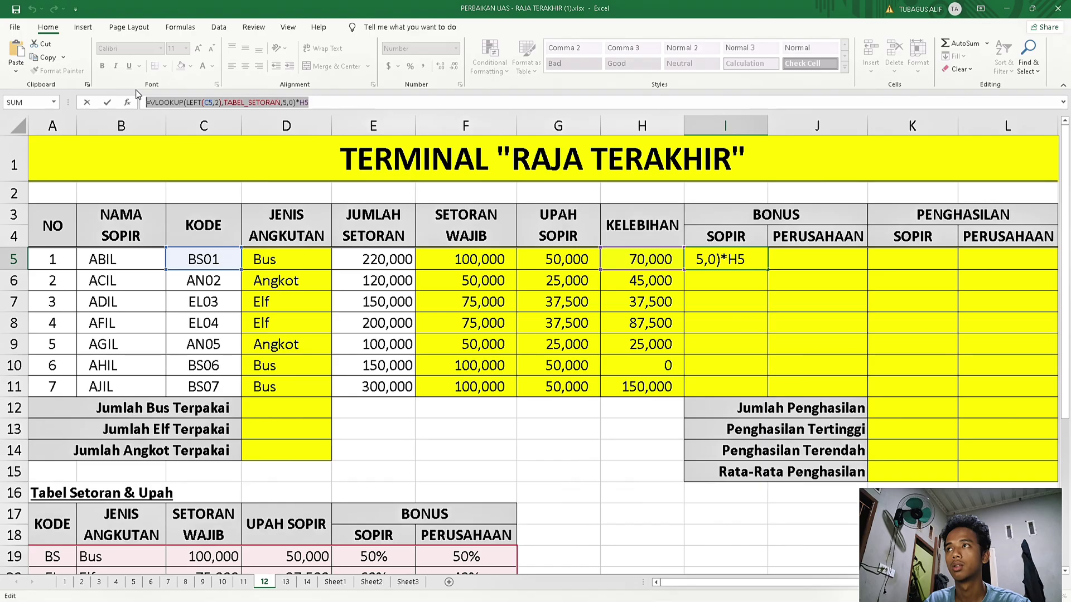
{"action": "right_click", "coordinate": [145, 104]}
{"action": "left_click", "coordinate": [183, 129]}
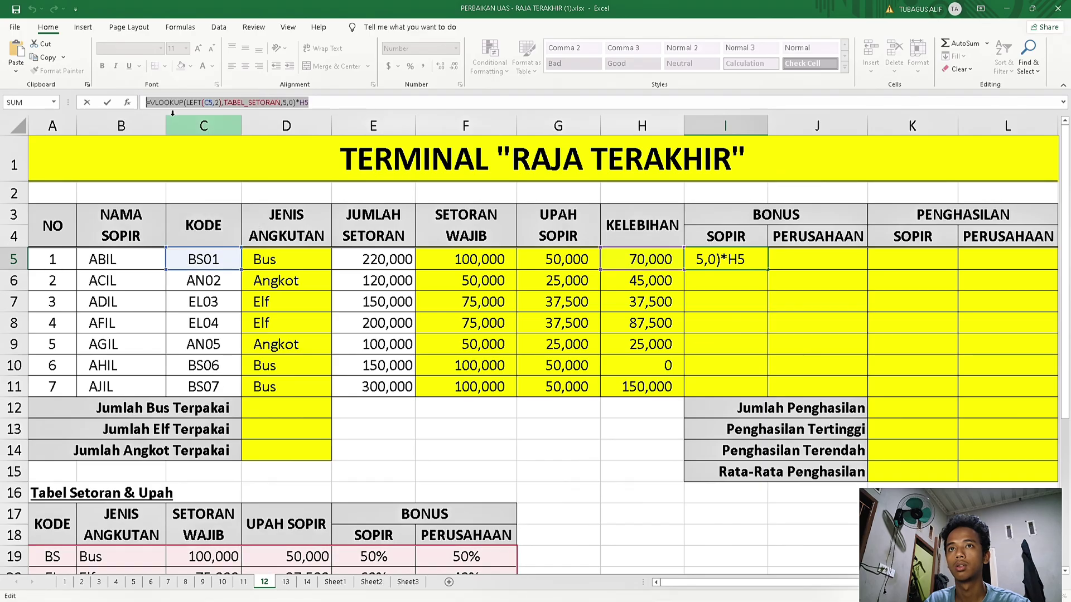
{"action": "key", "text": "Return"}
Paste the copied formula into J5 under BONUS PERUSAHAAN and set its column index to 6.
{"action": "left_click", "coordinate": [813, 258]}
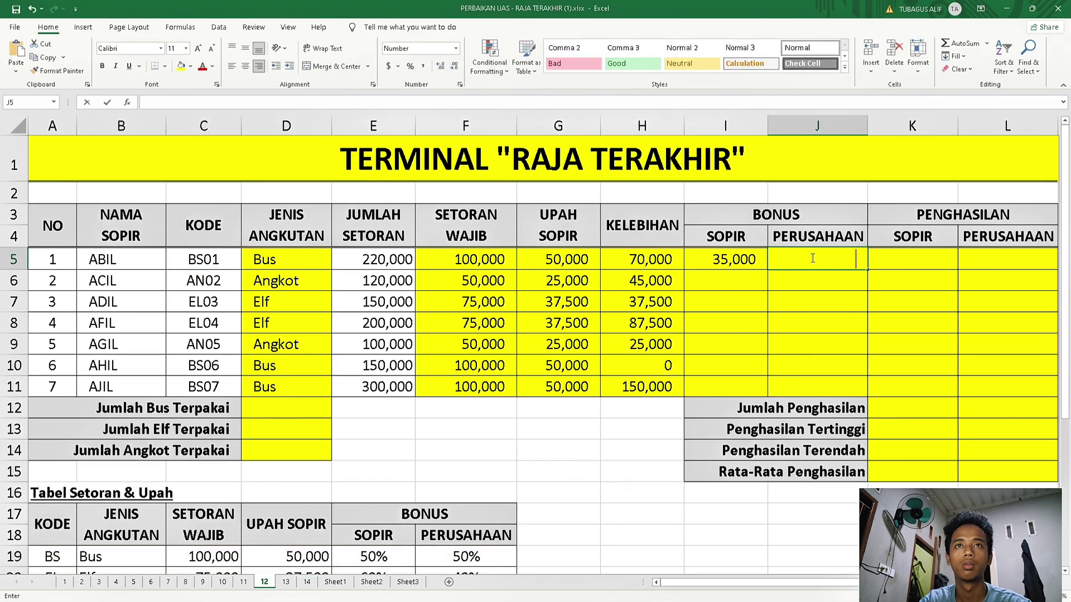
{"action": "right_click", "coordinate": [813, 258]}
{"action": "left_click", "coordinate": [837, 310]}
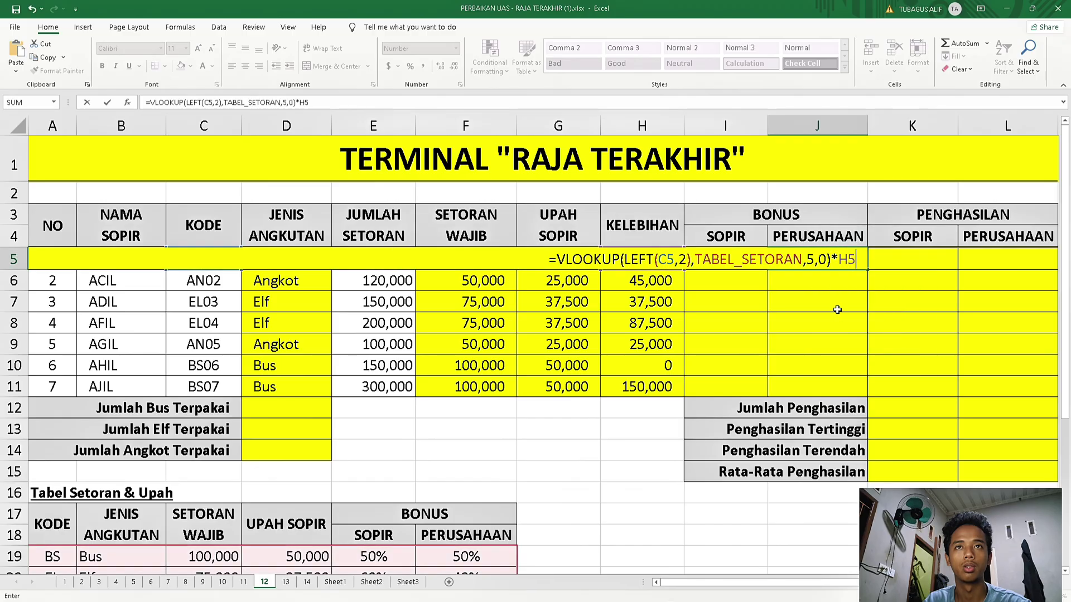
{"action": "left_click", "coordinate": [814, 263]}
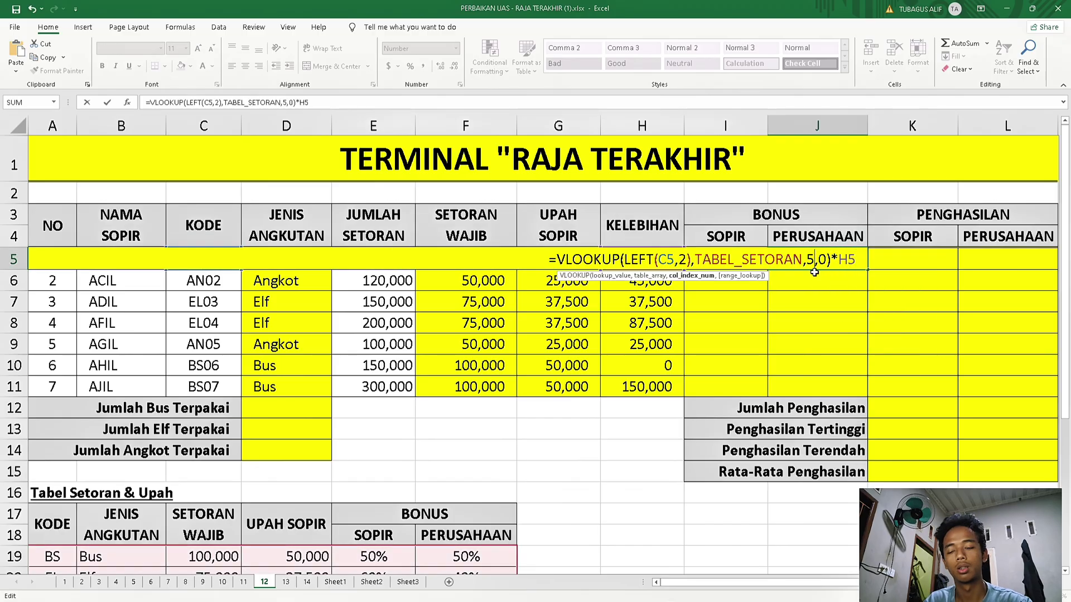
{"action": "key", "text": "BackSpace"}
{"action": "type", "text": "6"}
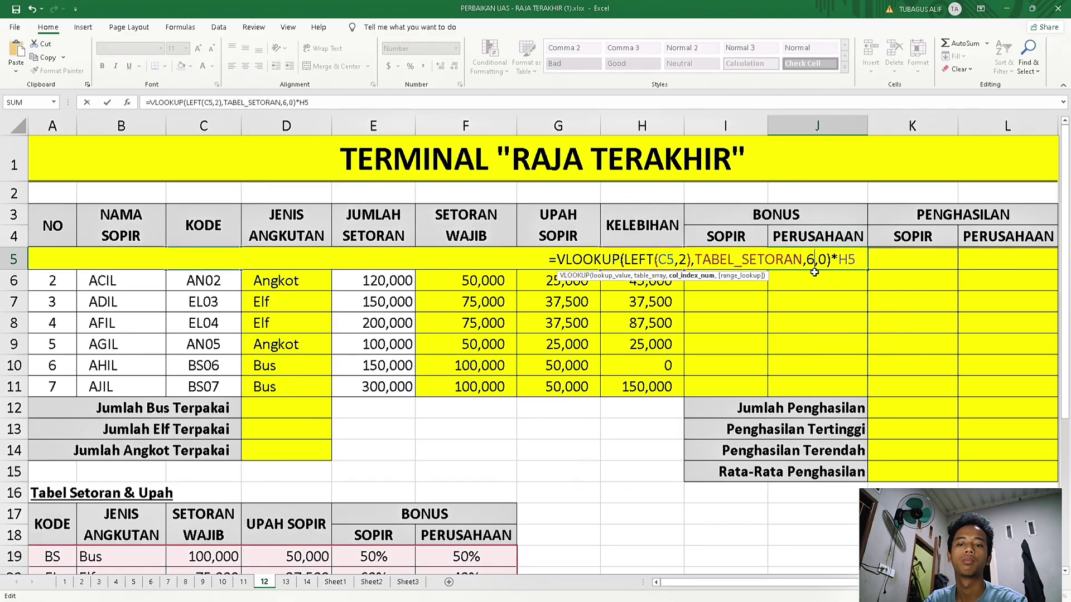
{"action": "key", "text": "Return"}
Fill the BONUS SOPIR formula from I5 down to I11 and the BONUS PERUSAHAAN formula from J5 down to J11.
{"action": "left_click", "coordinate": [765, 266]}
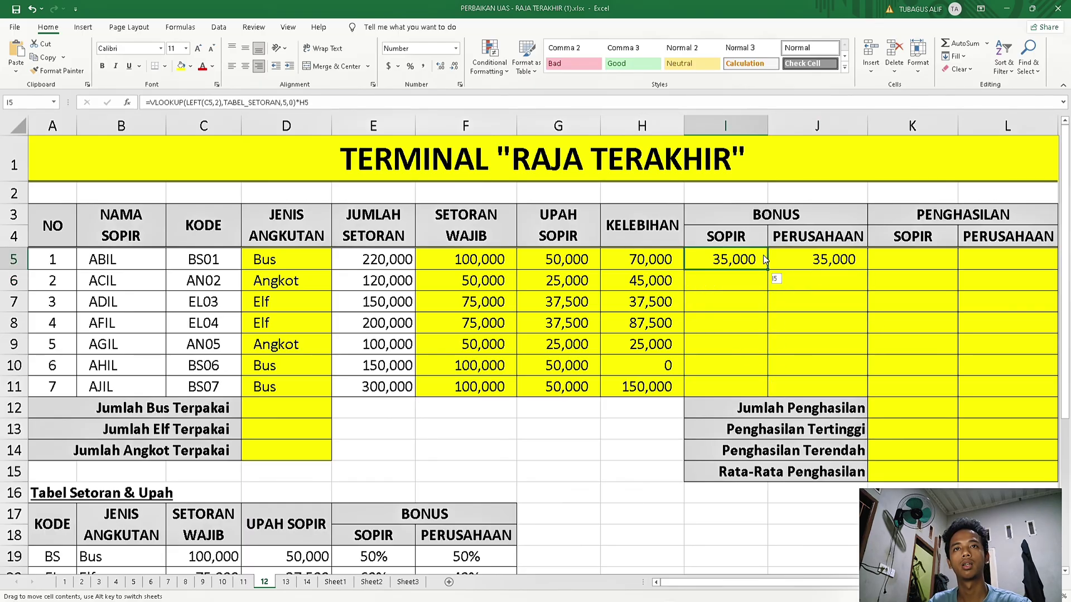
{"action": "left_click_drag", "start_coordinate": [768, 271], "coordinate": [770, 404]}
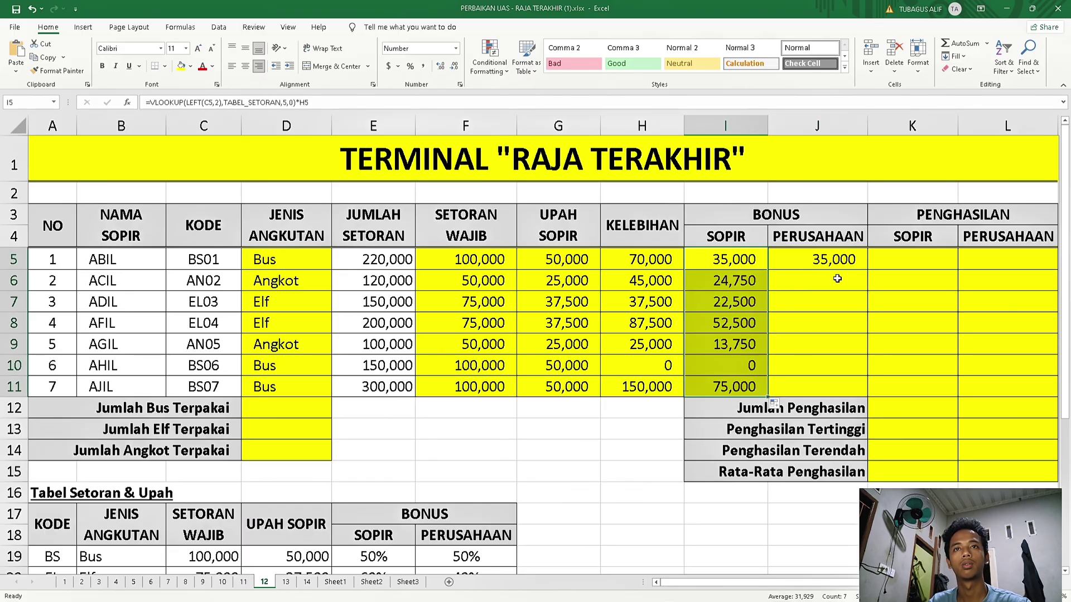
{"action": "left_click", "coordinate": [839, 263]}
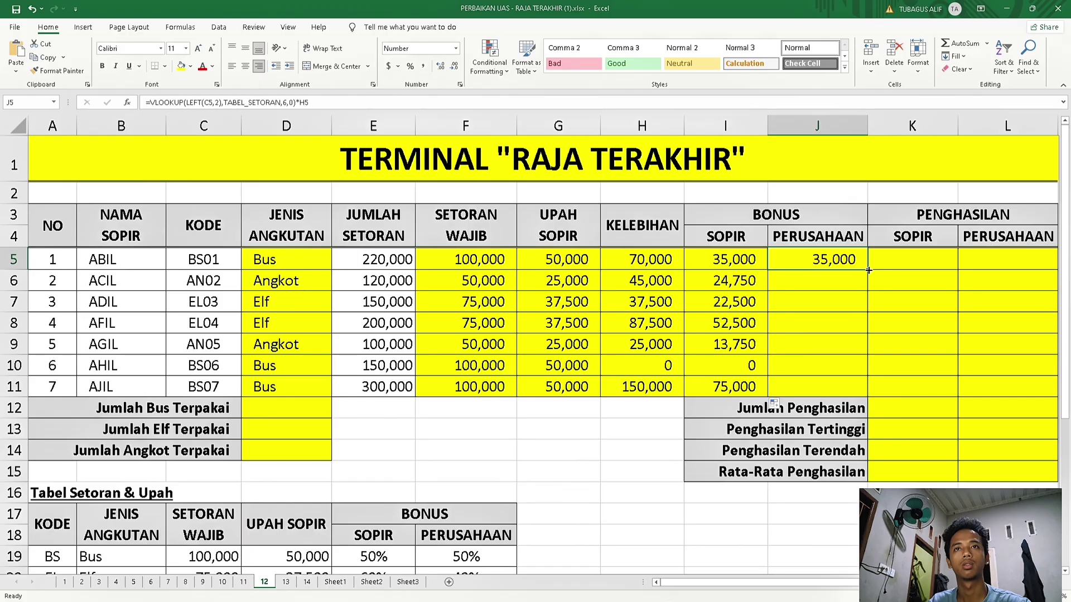
{"action": "double_click", "coordinate": [867, 271]}
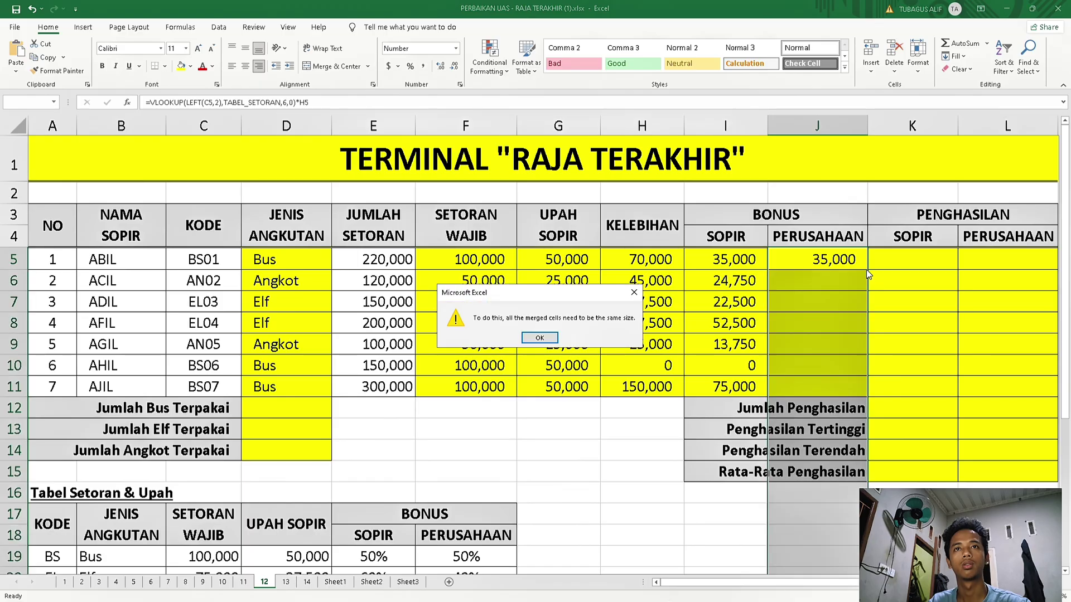
{"action": "left_click", "coordinate": [634, 293]}
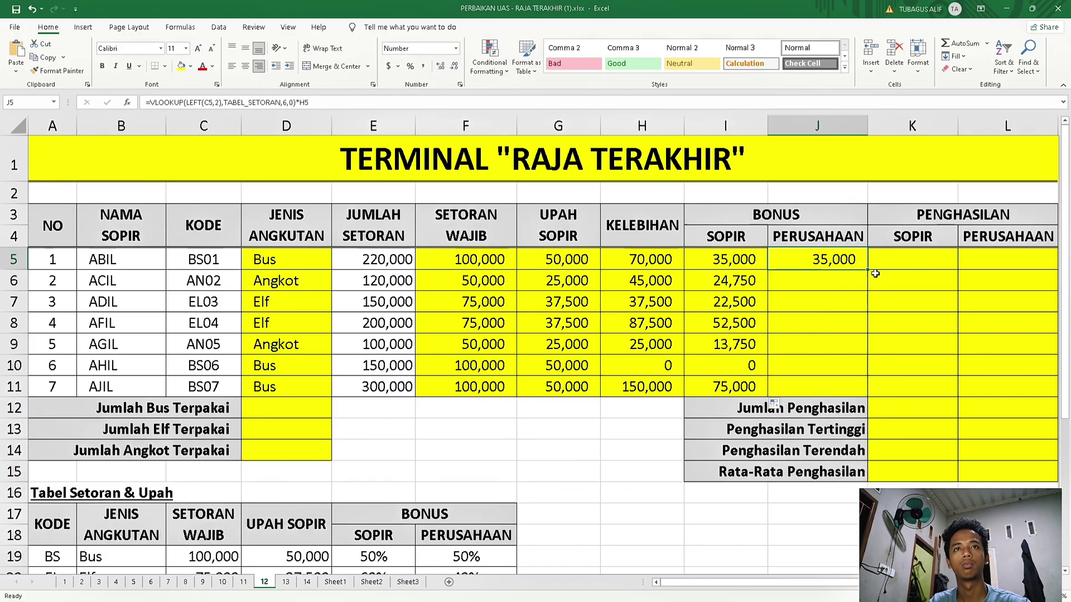
{"action": "left_click_drag", "start_coordinate": [869, 270], "coordinate": [845, 389]}
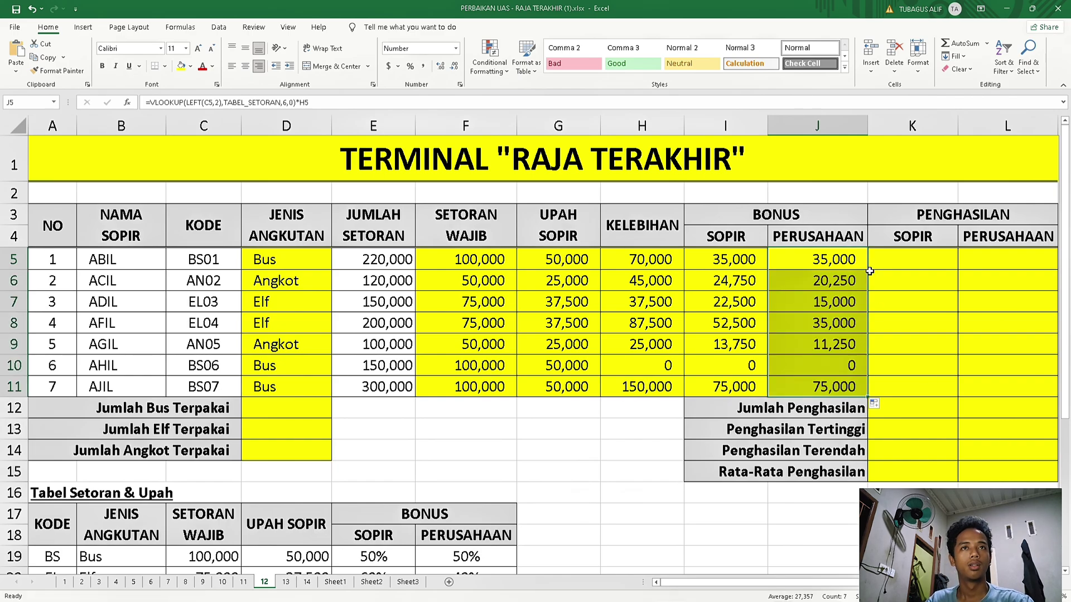
Open K5 under PENGHASILAN SOPIR for entry and read the INSTRUKSI rules for the two PENGHASILAN columns.
{"action": "left_click", "coordinate": [885, 261]}
{"action": "double_click", "coordinate": [883, 262]}
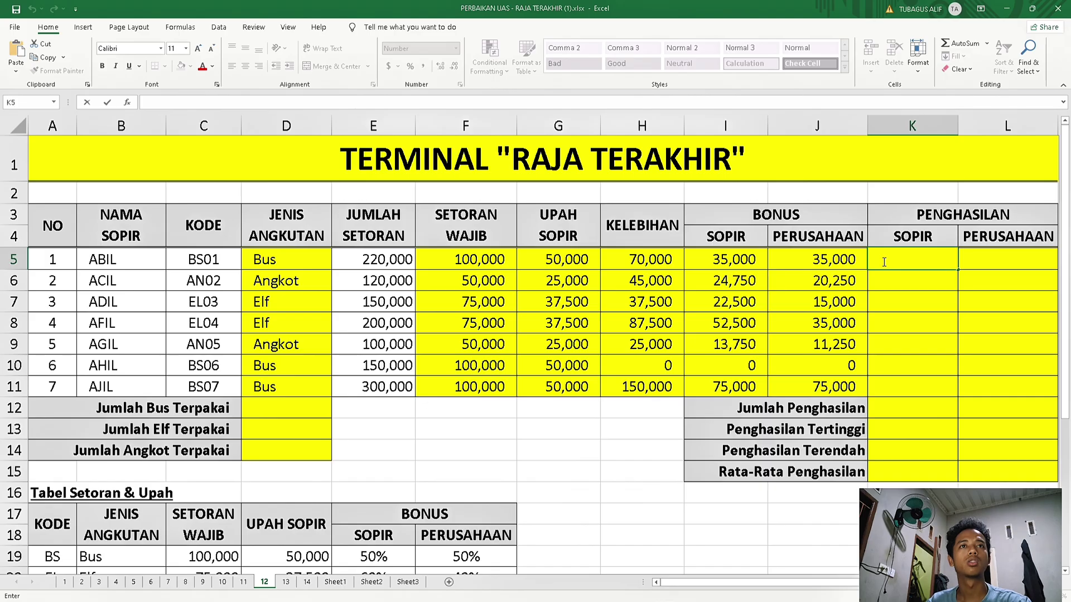
{"action": "scroll", "coordinate": [247, 314], "scroll_direction": "down", "scroll_amount": 1}
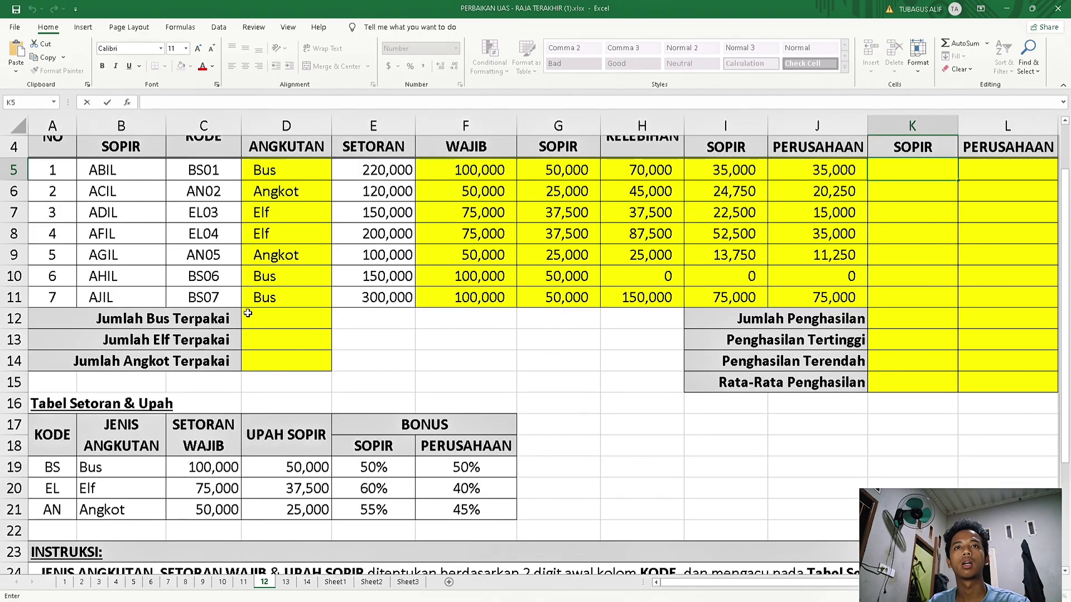
{"action": "scroll", "coordinate": [247, 314], "scroll_direction": "down", "scroll_amount": 8}
{"action": "scroll", "coordinate": [247, 314], "scroll_direction": "up", "scroll_amount": 2}
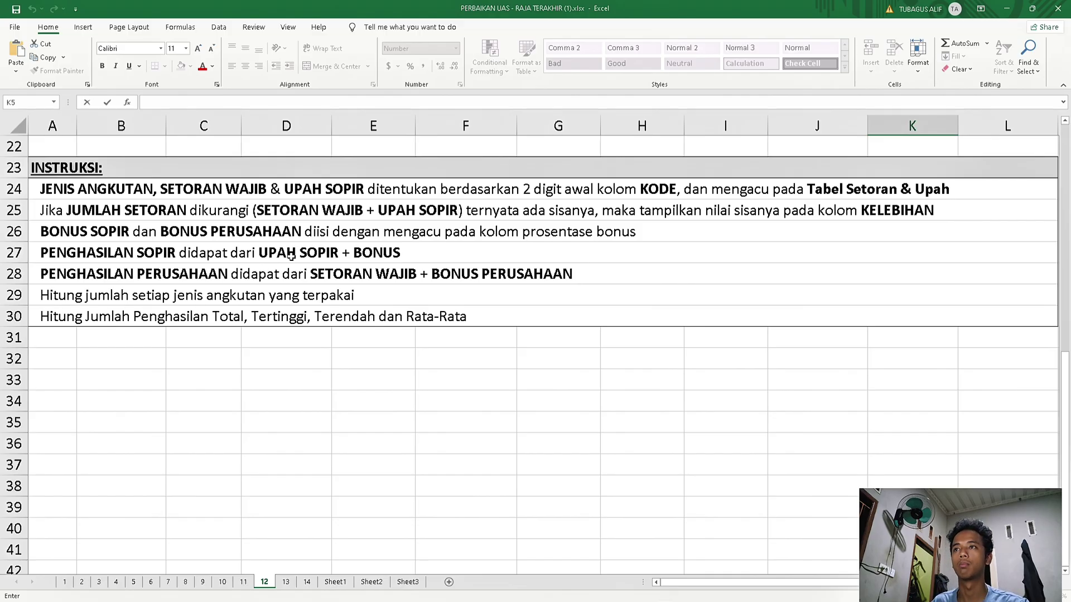
{"action": "scroll", "coordinate": [290, 255], "scroll_direction": "up", "scroll_amount": 7}
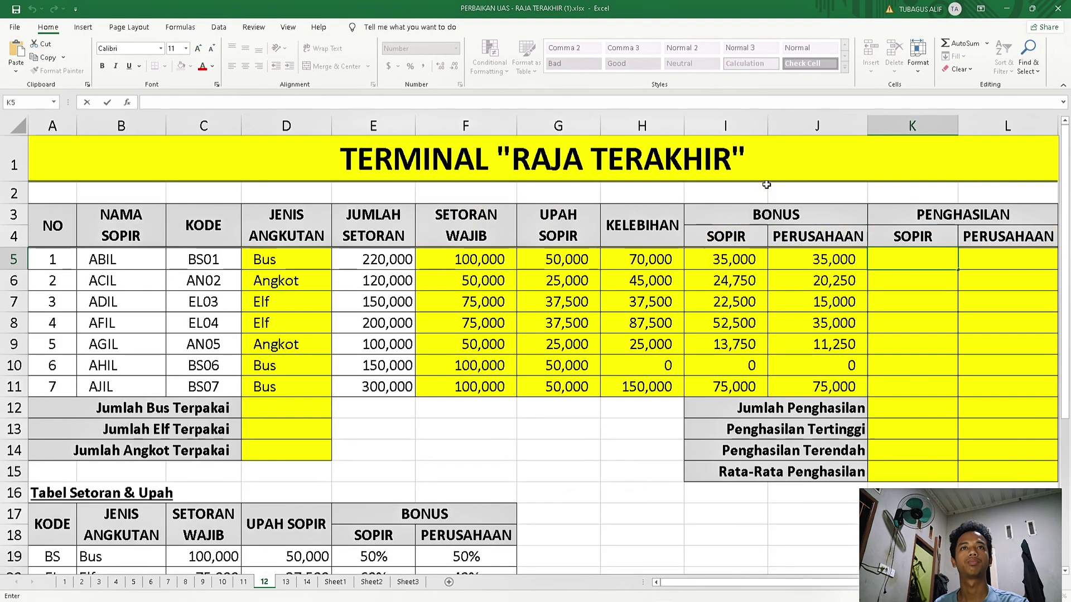
{"action": "scroll", "coordinate": [800, 251], "scroll_direction": "down", "scroll_amount": 4}
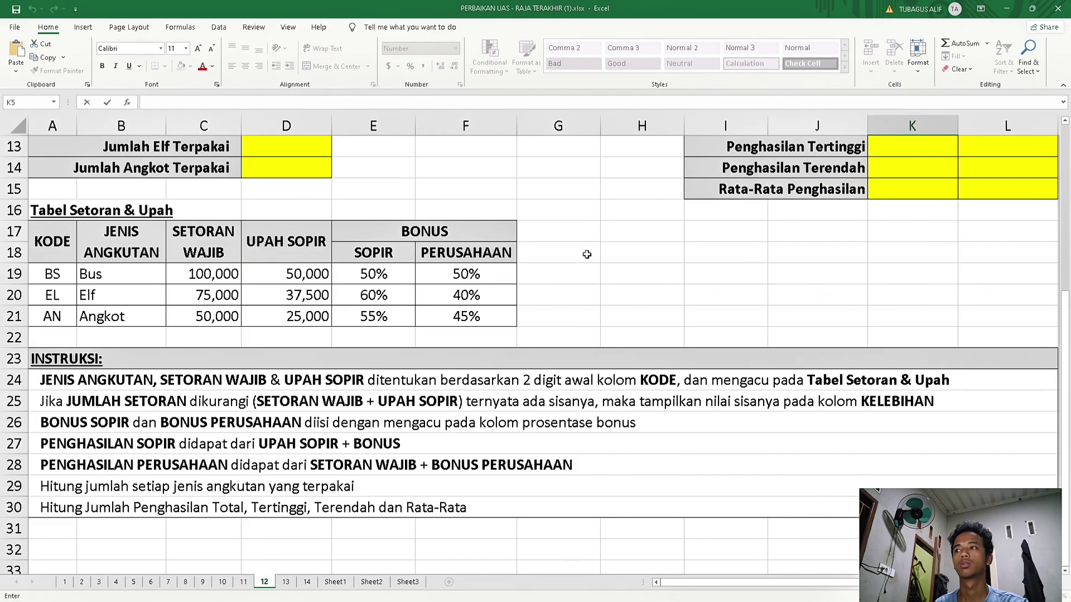
{"action": "scroll", "coordinate": [587, 254], "scroll_direction": "down", "scroll_amount": 2}
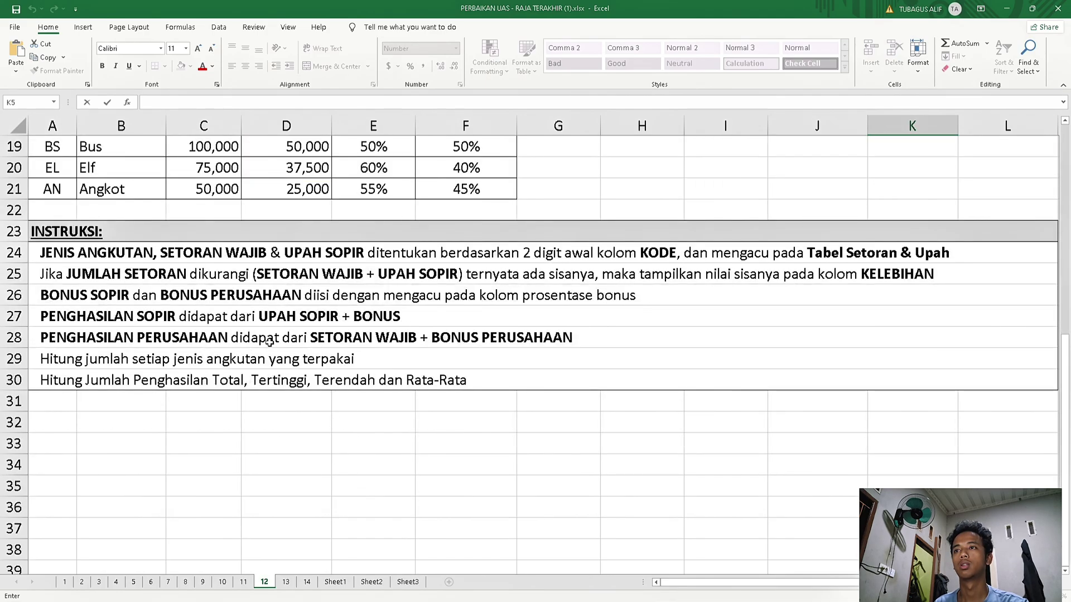
{"action": "scroll", "coordinate": [419, 338], "scroll_direction": "down", "scroll_amount": 1}
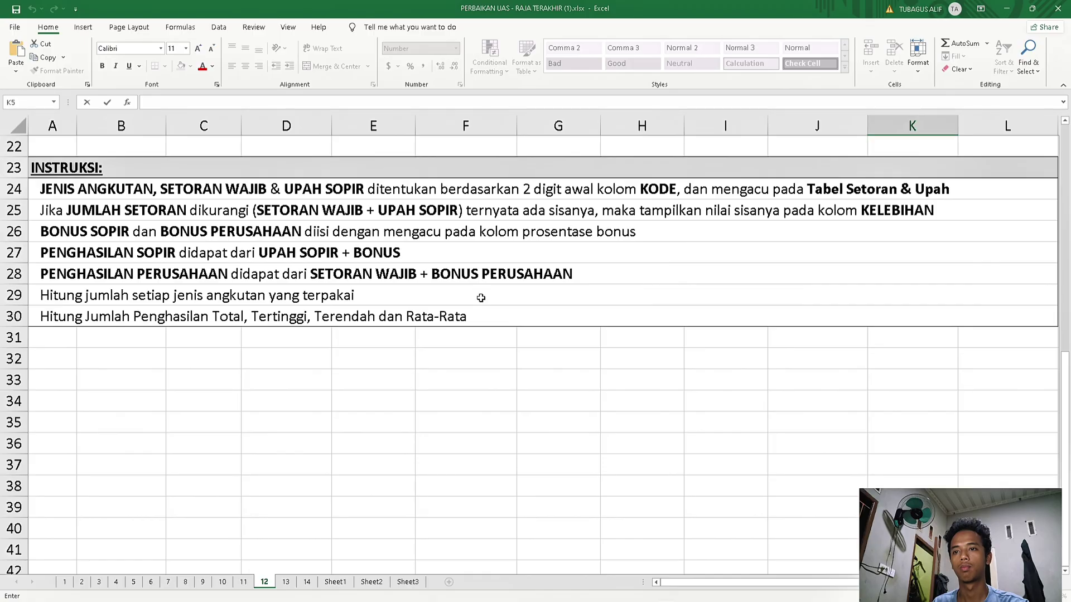
{"action": "scroll", "coordinate": [480, 298], "scroll_direction": "up", "scroll_amount": 7}
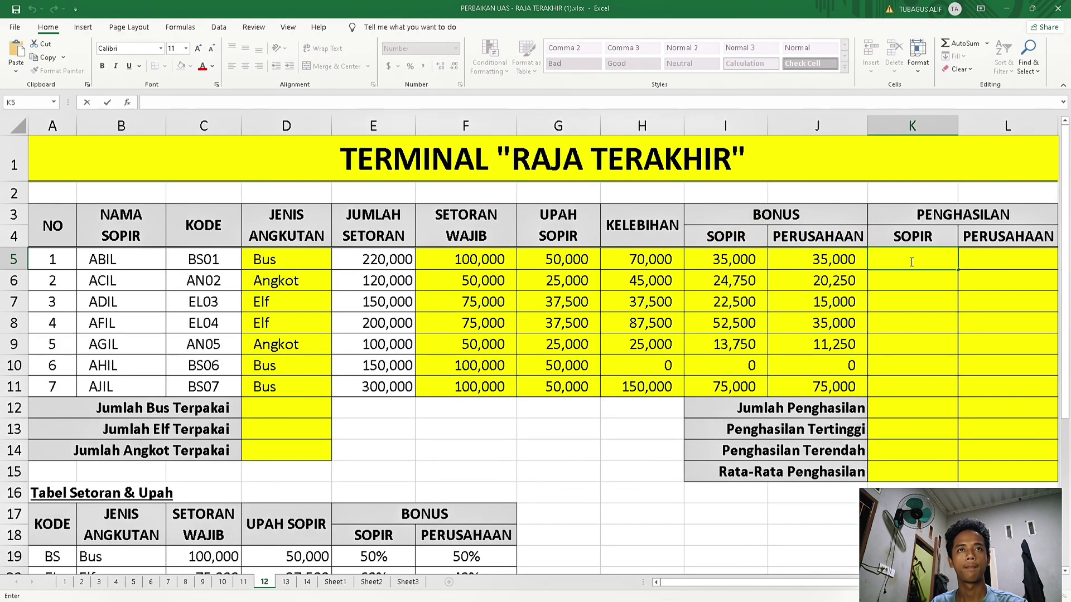
Enter =G5+I5 in K5 under PENGHASILAN SOPIR and fill the formula down to K11.
{"action": "type", "text": "="}
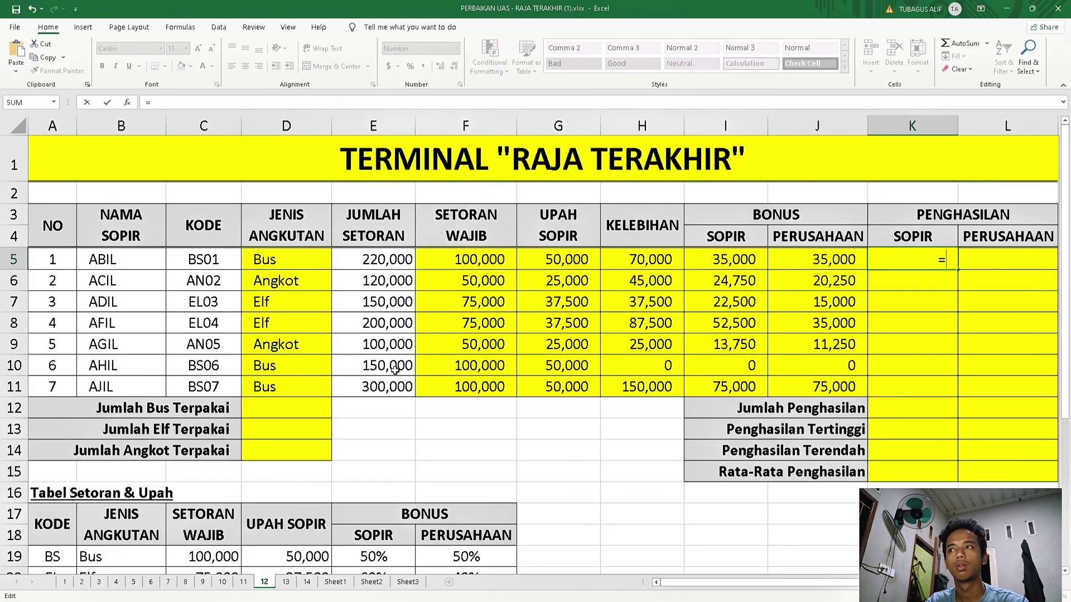
{"action": "scroll", "coordinate": [394, 368], "scroll_direction": "down", "scroll_amount": 5}
{"action": "scroll", "coordinate": [72, 378], "scroll_direction": "down", "scroll_amount": 2}
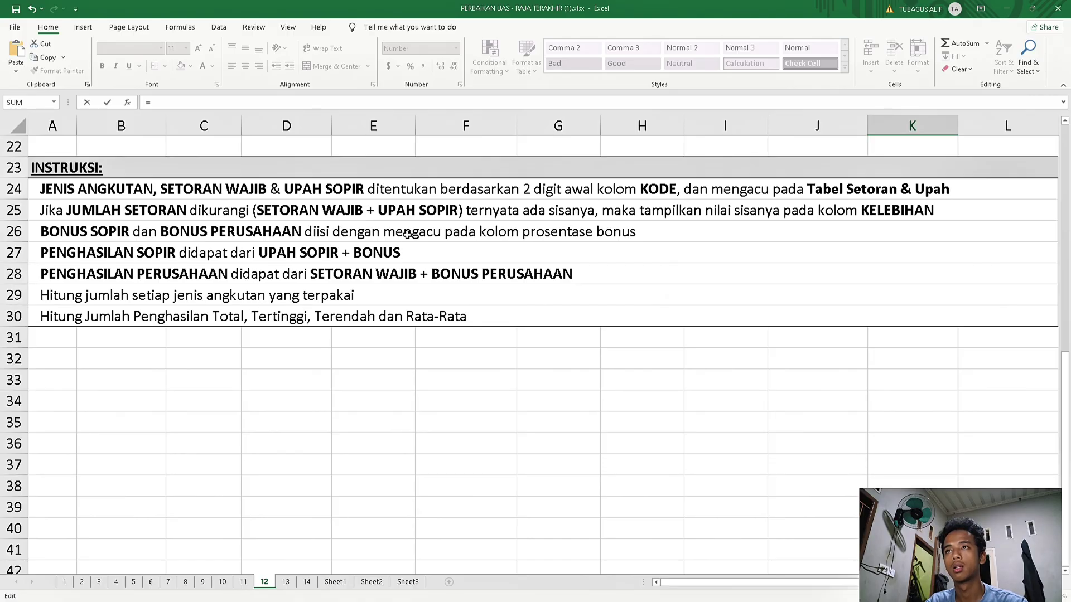
{"action": "scroll", "coordinate": [446, 243], "scroll_direction": "up", "scroll_amount": 7}
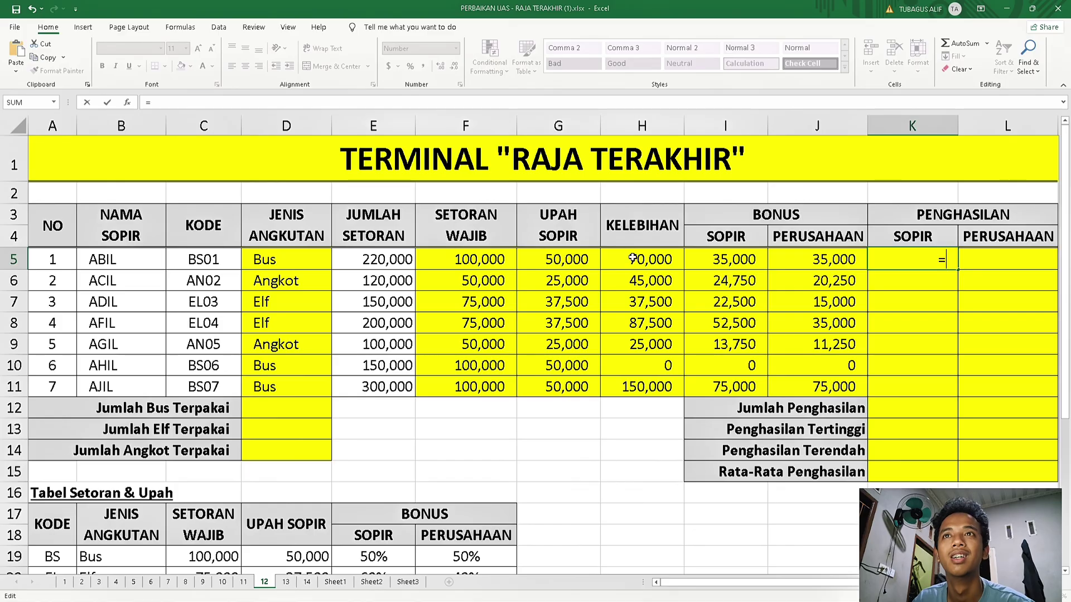
{"action": "left_click", "coordinate": [559, 264]}
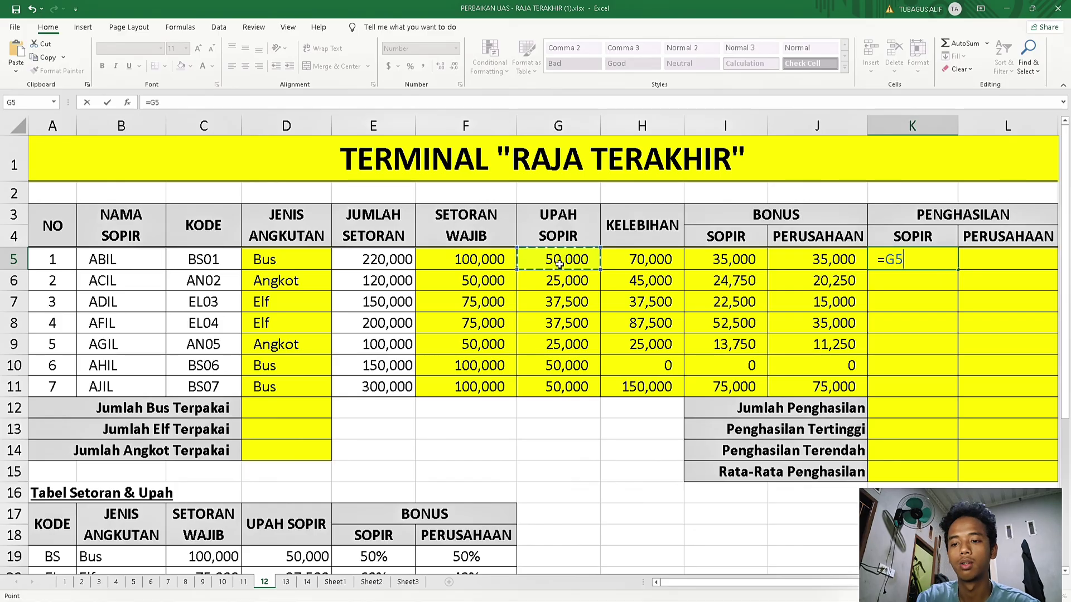
{"action": "type", "text": "="}
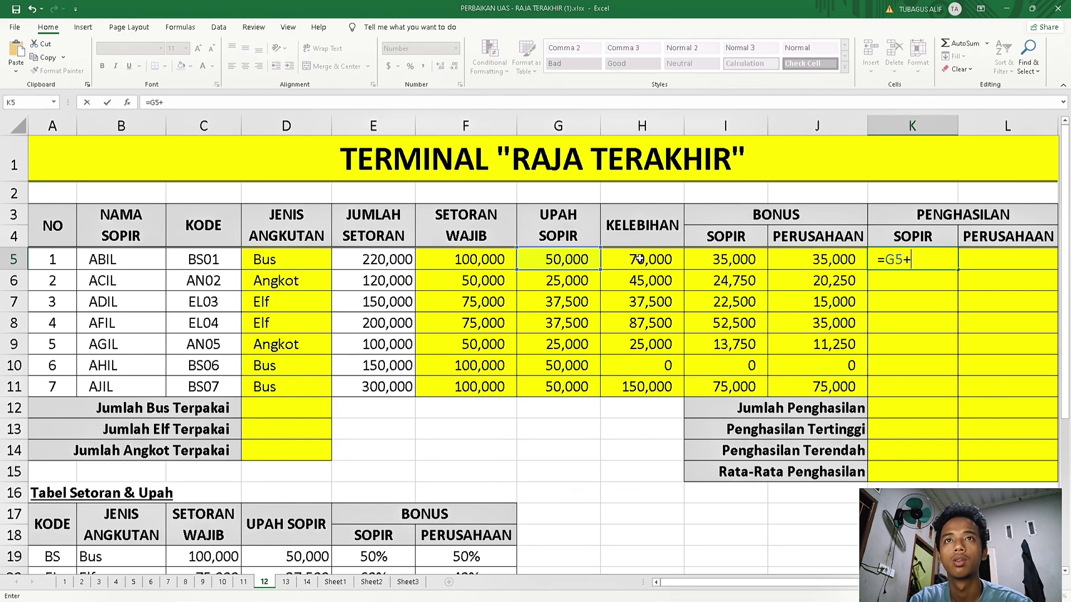
{"action": "left_click", "coordinate": [726, 257]}
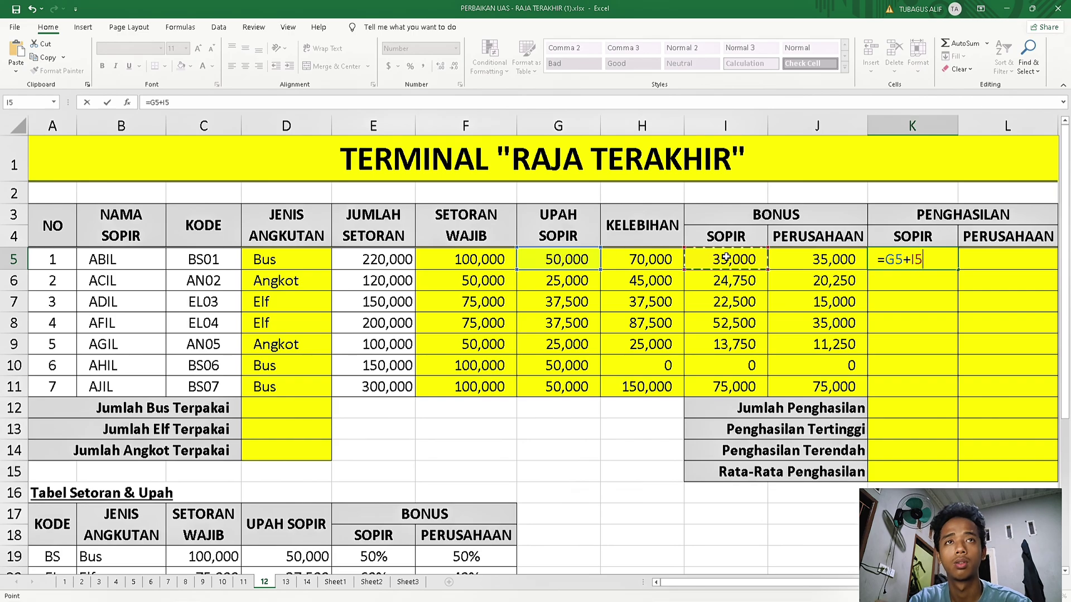
{"action": "key", "text": "Return"}
{"action": "left_click", "coordinate": [953, 261]}
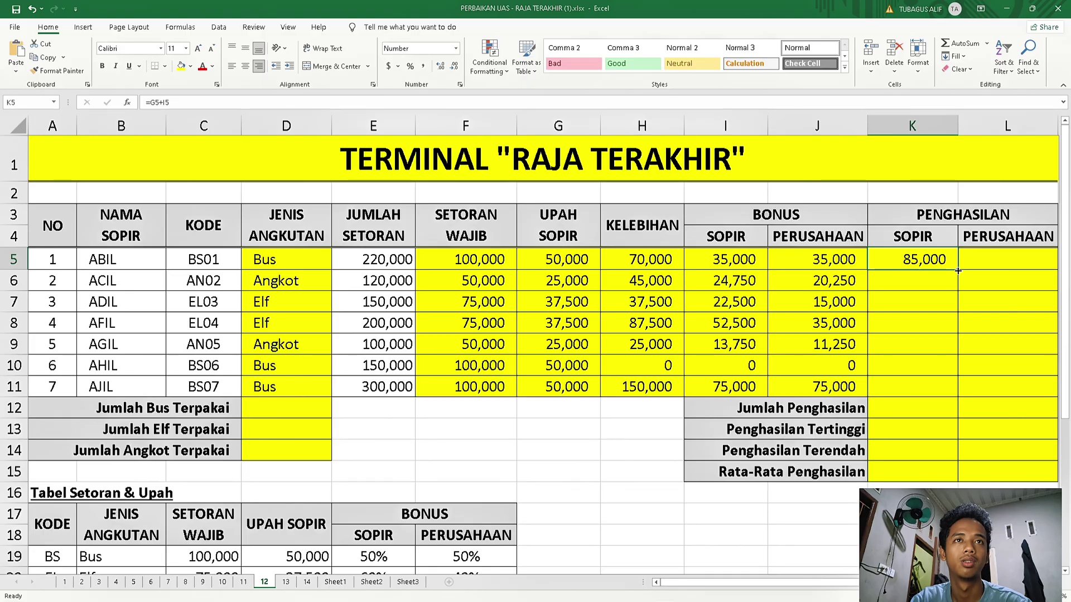
{"action": "left_click_drag", "start_coordinate": [960, 267], "coordinate": [952, 399]}
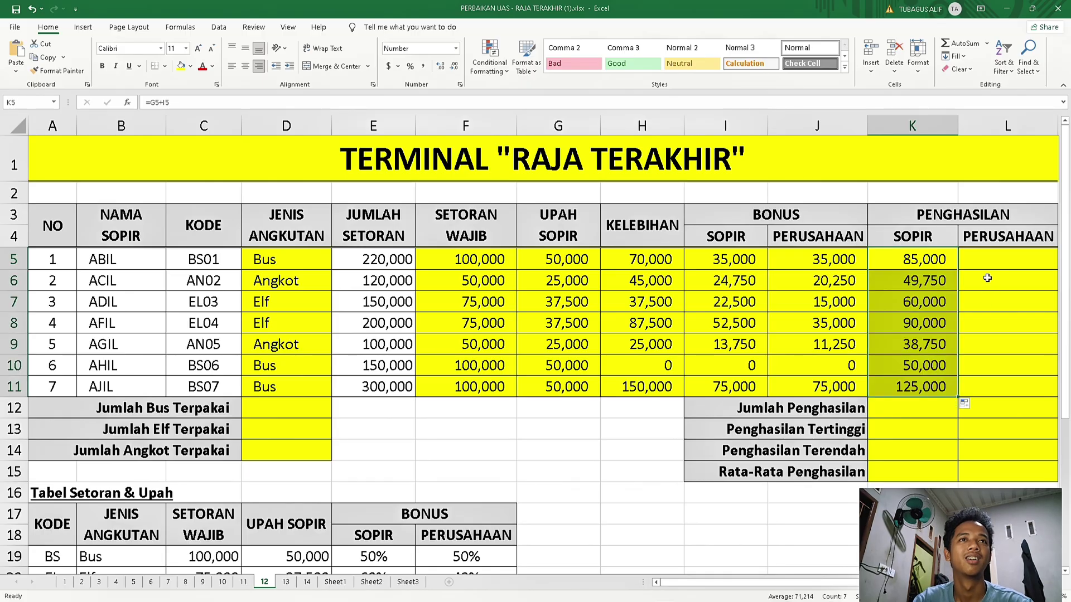
Open L5 under PENGHASILAN PERUSAHAAN for entry and compare the INSTRUKSI rule for it with the table's columns.
{"action": "left_click", "coordinate": [975, 251]}
{"action": "scroll", "coordinate": [980, 245], "scroll_direction": "down", "scroll_amount": 4}
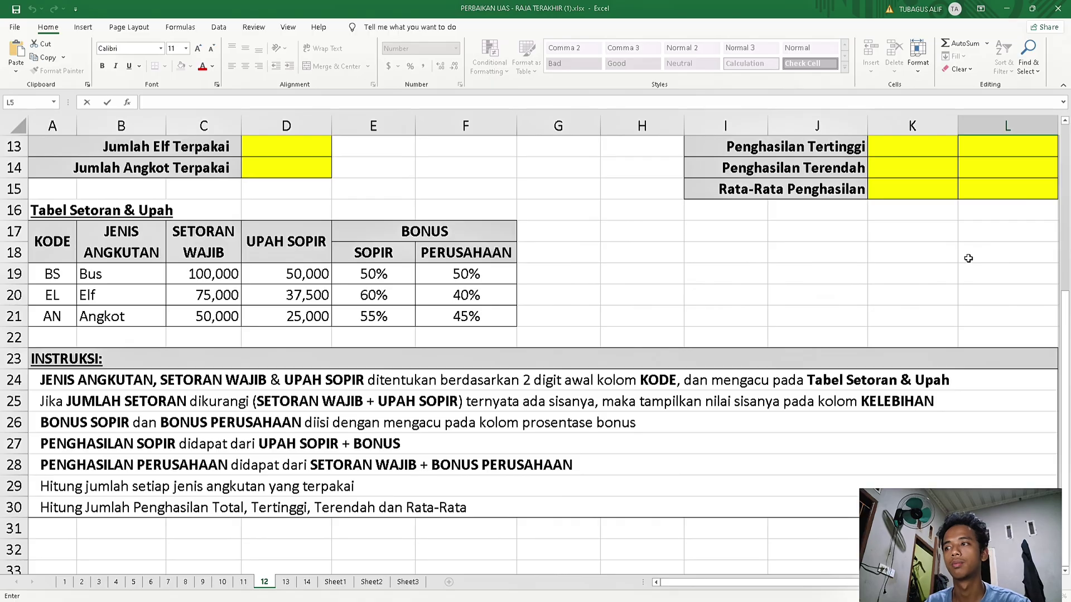
{"action": "scroll", "coordinate": [968, 258], "scroll_direction": "up", "scroll_amount": 4}
{"action": "scroll", "coordinate": [567, 301], "scroll_direction": "down", "scroll_amount": 8}
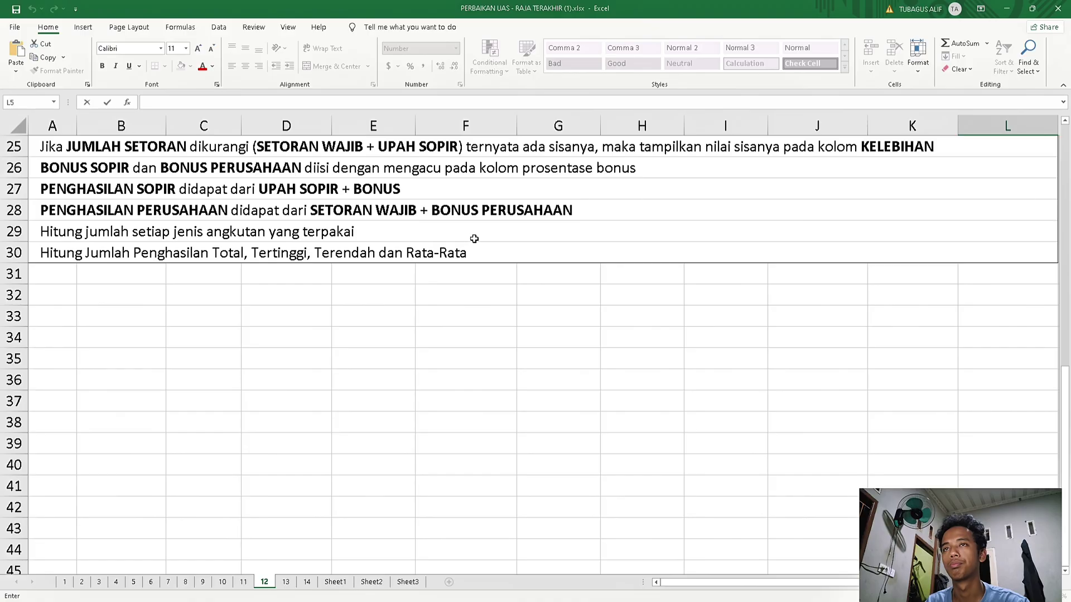
{"action": "scroll", "coordinate": [746, 251], "scroll_direction": "up", "scroll_amount": 8}
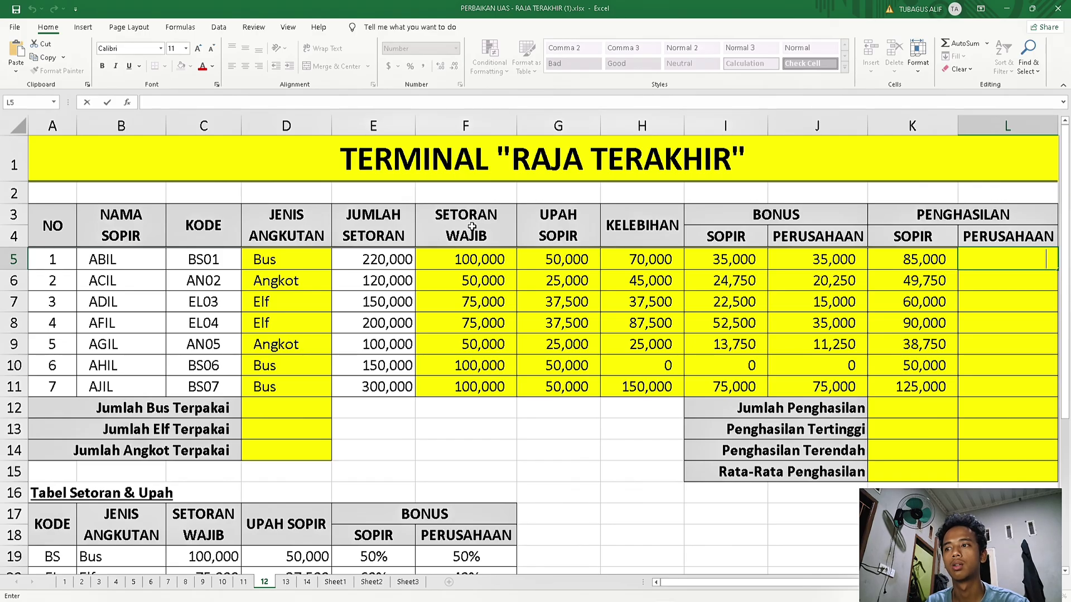
{"action": "scroll", "coordinate": [472, 226], "scroll_direction": "down", "scroll_amount": 7}
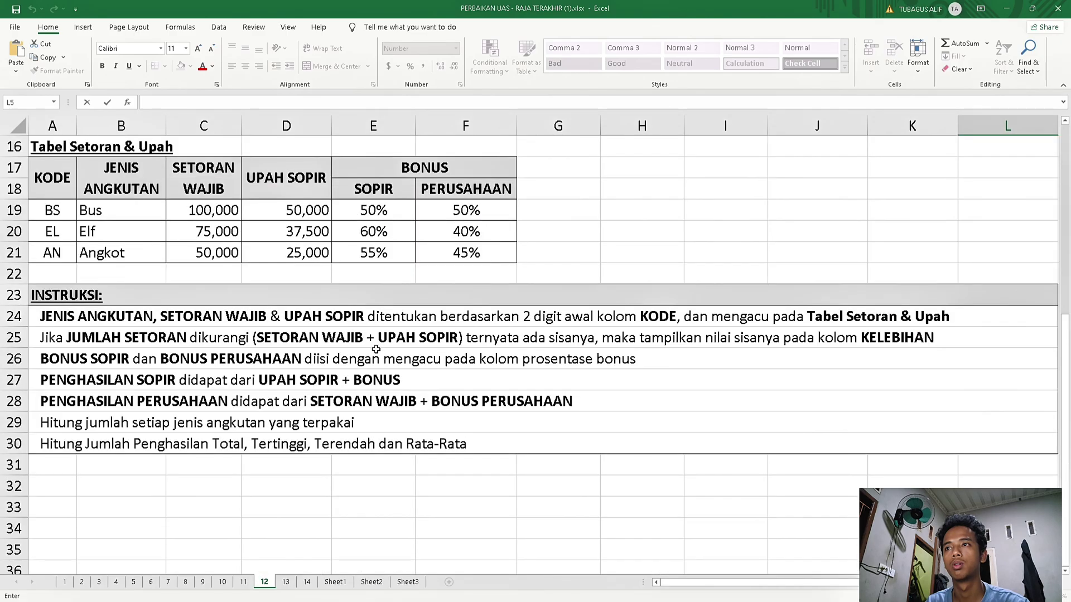
{"action": "scroll", "coordinate": [387, 343], "scroll_direction": "up", "scroll_amount": 7}
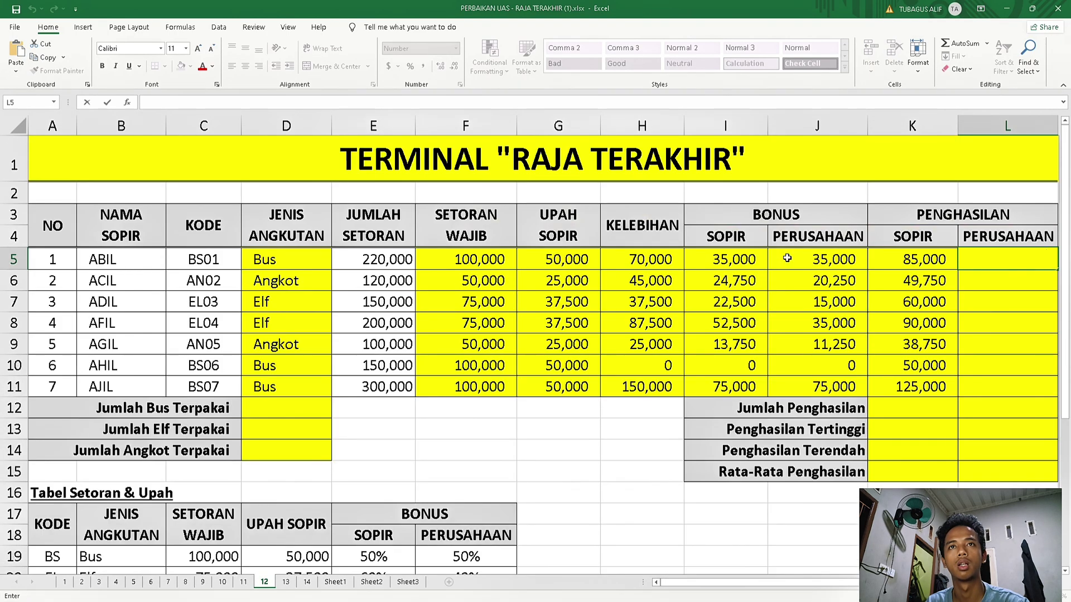
{"action": "scroll", "coordinate": [370, 319], "scroll_direction": "down", "scroll_amount": 8}
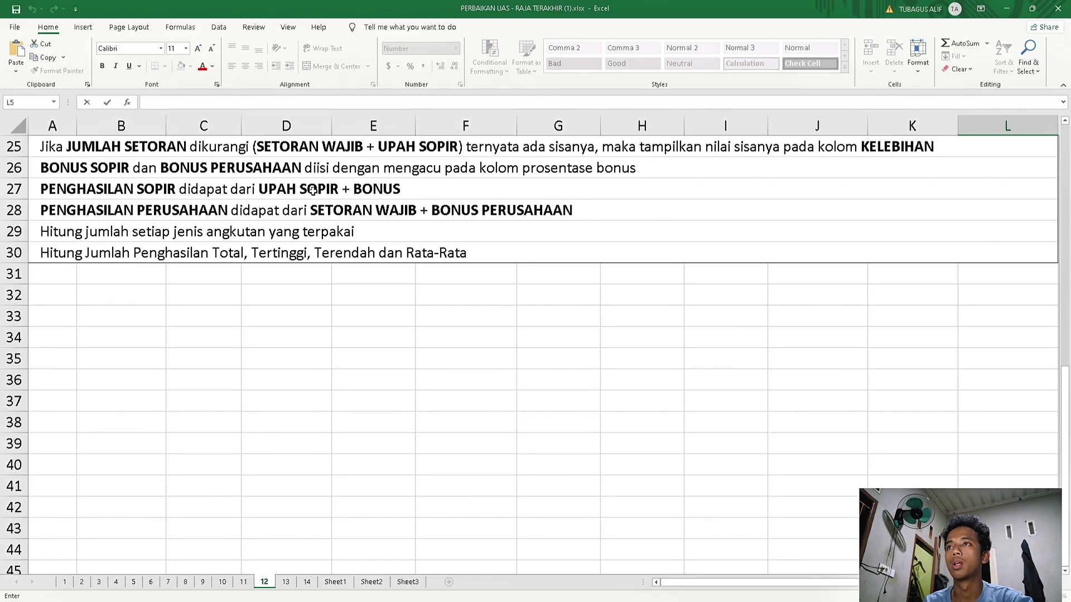
{"action": "scroll", "coordinate": [416, 188], "scroll_direction": "up", "scroll_amount": 7}
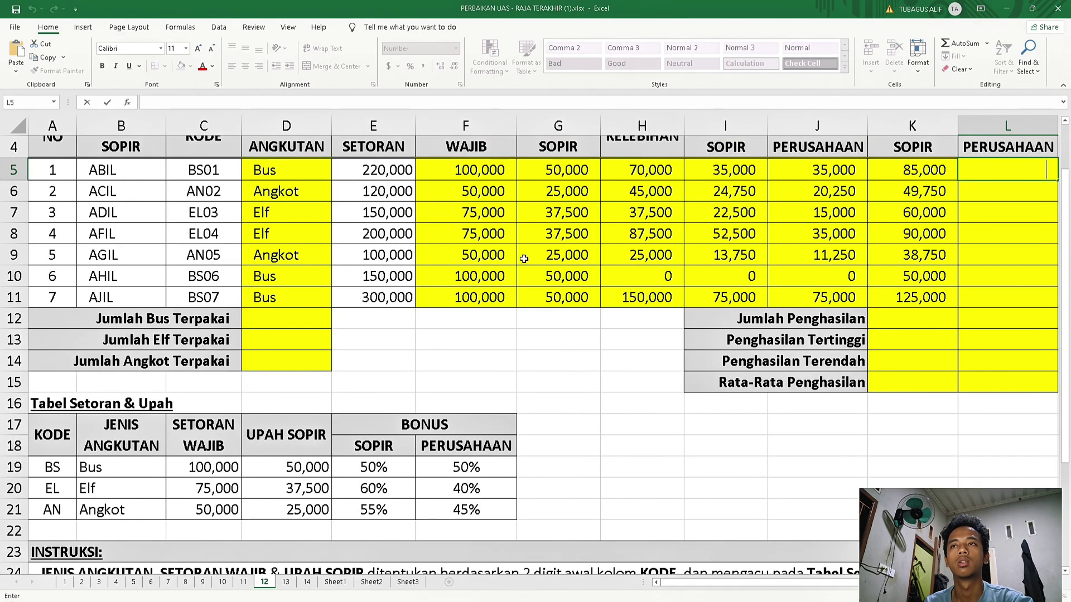
{"action": "scroll", "coordinate": [225, 311], "scroll_direction": "down", "scroll_amount": 4}
{"action": "scroll", "coordinate": [225, 311], "scroll_direction": "down", "scroll_amount": 2}
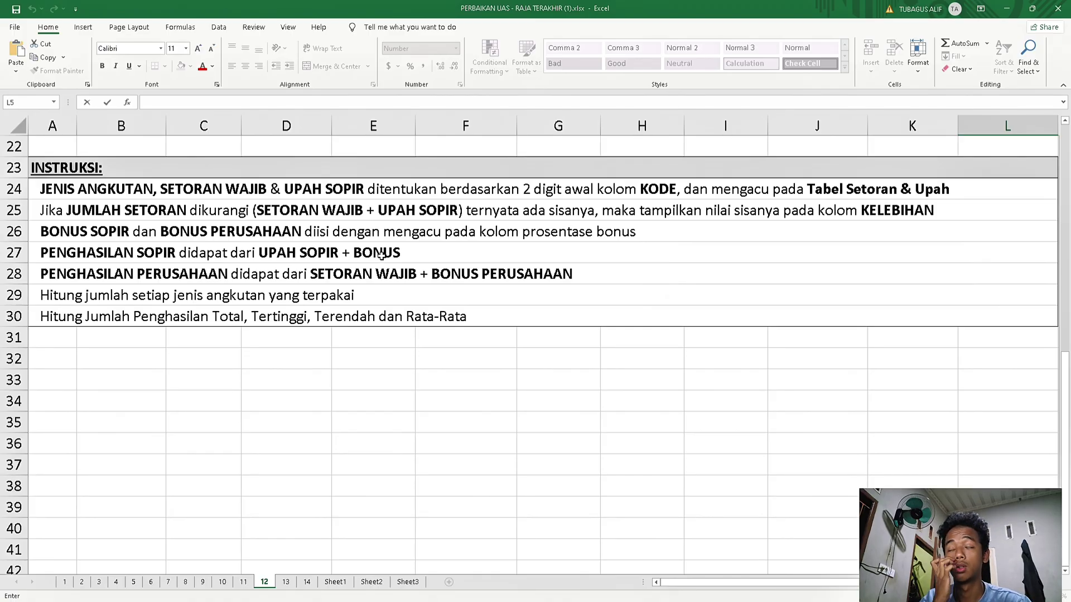
{"action": "scroll", "coordinate": [402, 252], "scroll_direction": "up", "scroll_amount": 7}
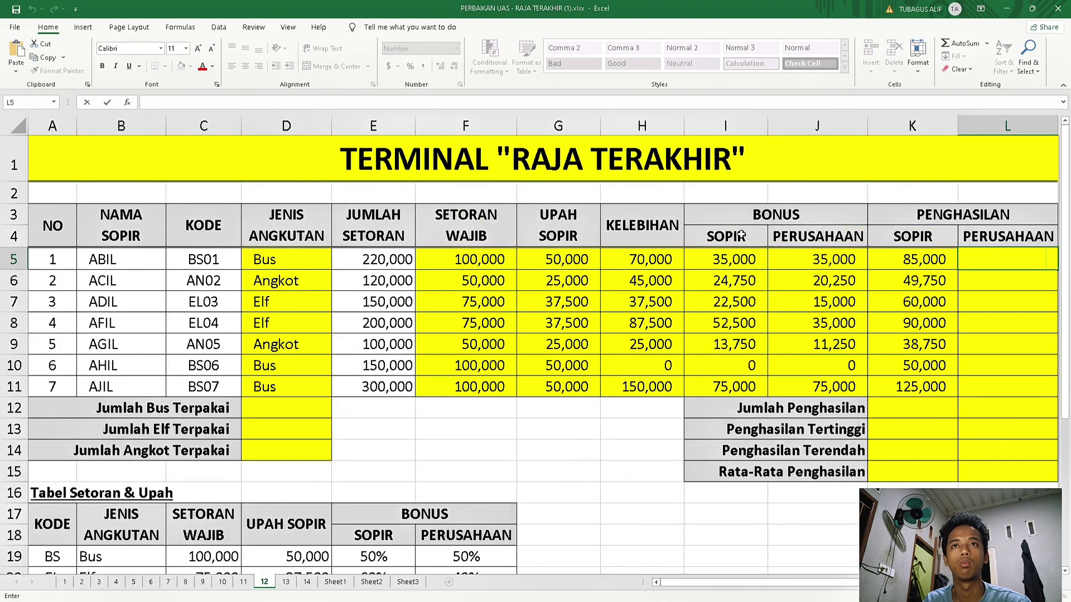
{"action": "scroll", "coordinate": [170, 391], "scroll_direction": "down", "scroll_amount": 5}
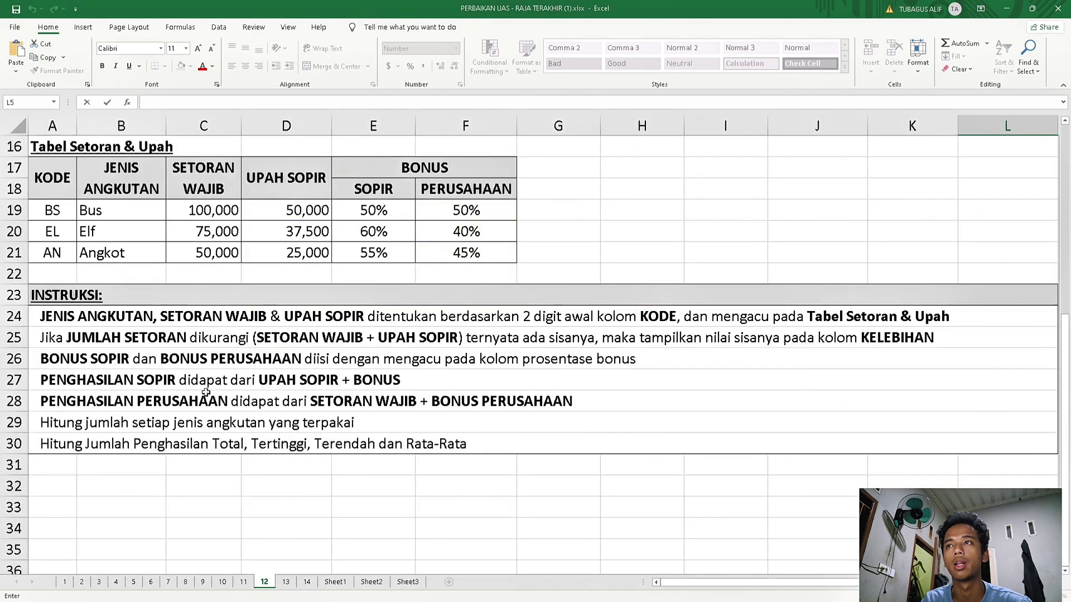
{"action": "scroll", "coordinate": [286, 353], "scroll_direction": "down", "scroll_amount": 4}
{"action": "scroll", "coordinate": [306, 332], "scroll_direction": "up", "scroll_amount": 3}
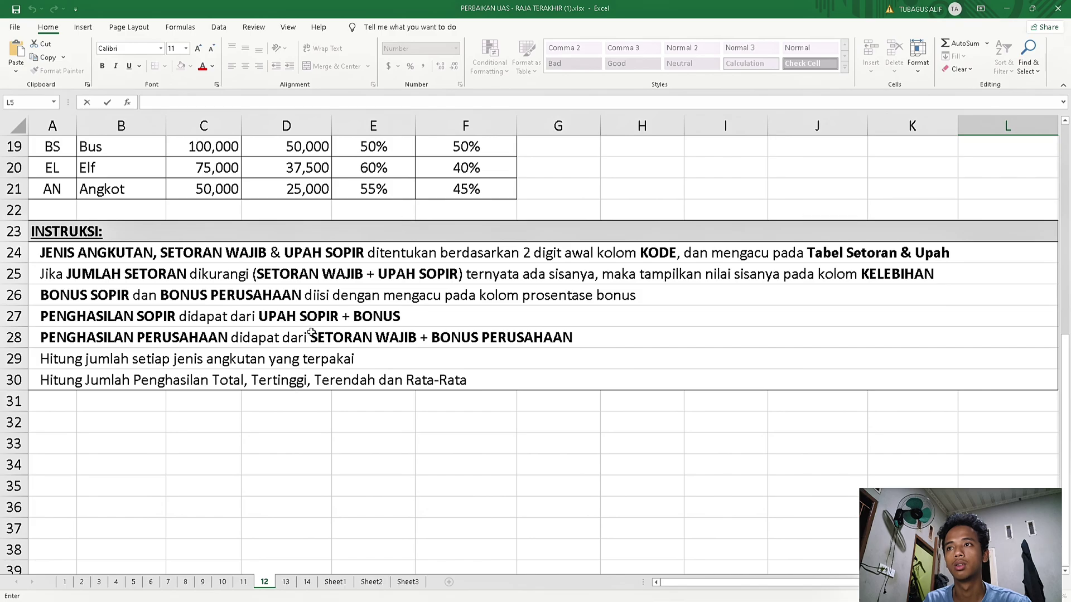
{"action": "scroll", "coordinate": [323, 330], "scroll_direction": "down", "scroll_amount": 1}
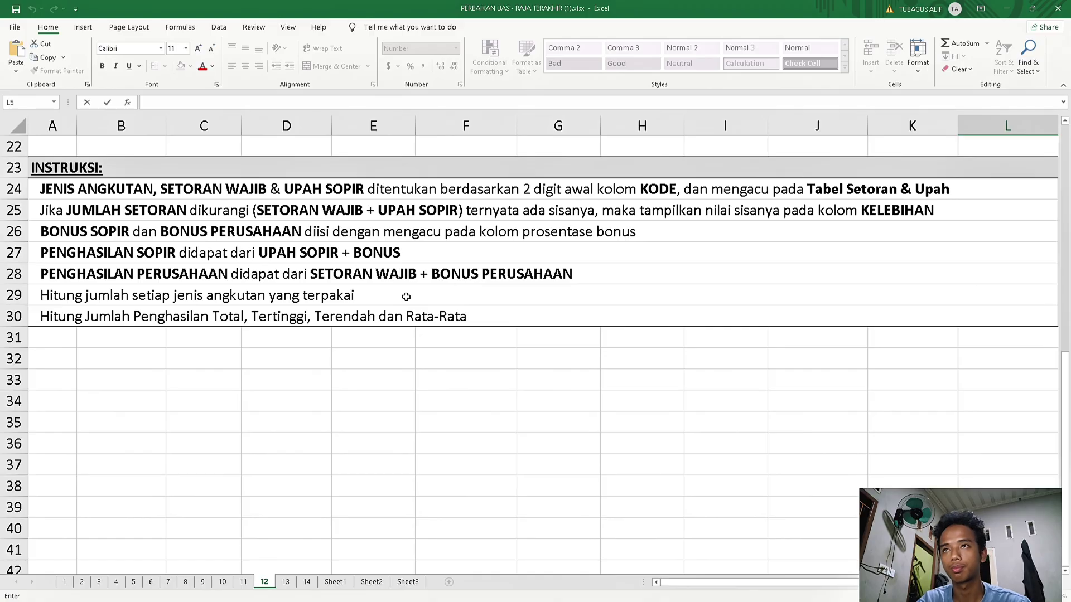
{"action": "scroll", "coordinate": [755, 259], "scroll_direction": "up", "scroll_amount": 7}
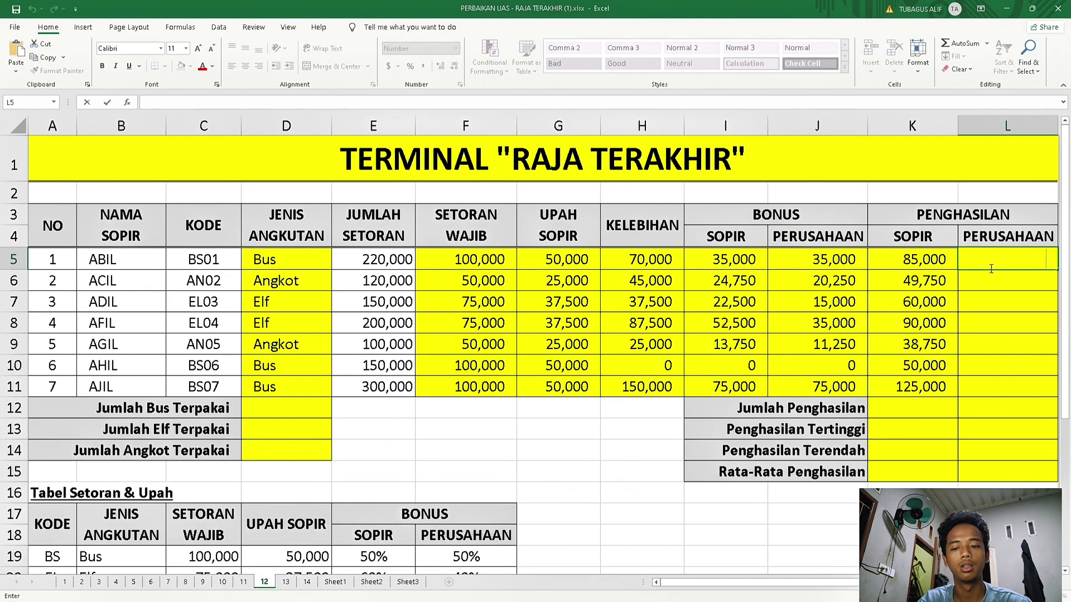
Enter =F5+J5 in L5 under PENGHASILAN PERUSAHAAN and fill the formula down to L11.
{"action": "type", "text": "="}
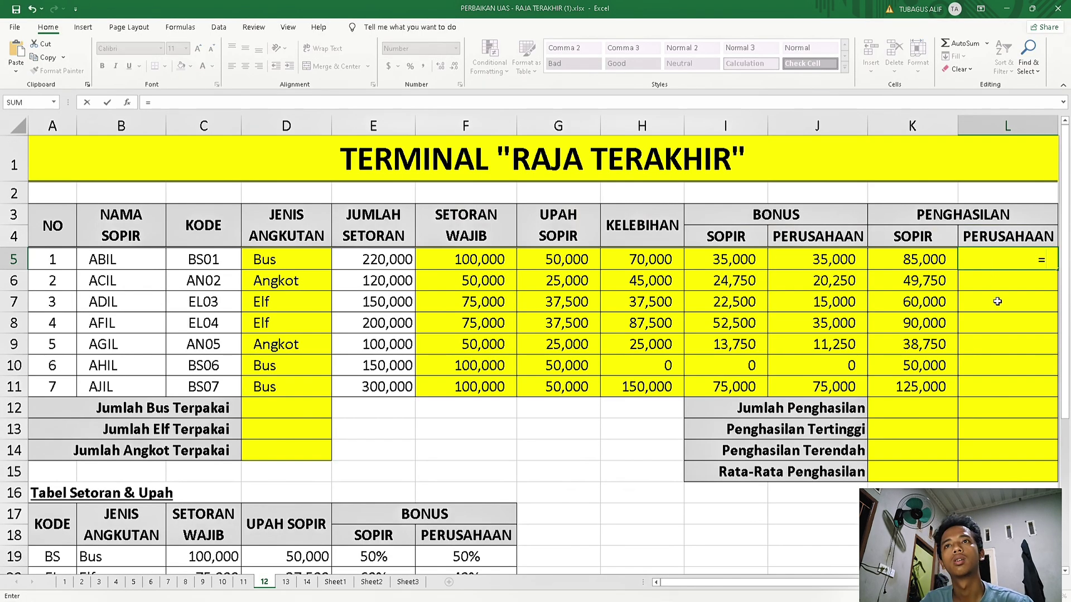
{"action": "left_click", "coordinate": [483, 257]}
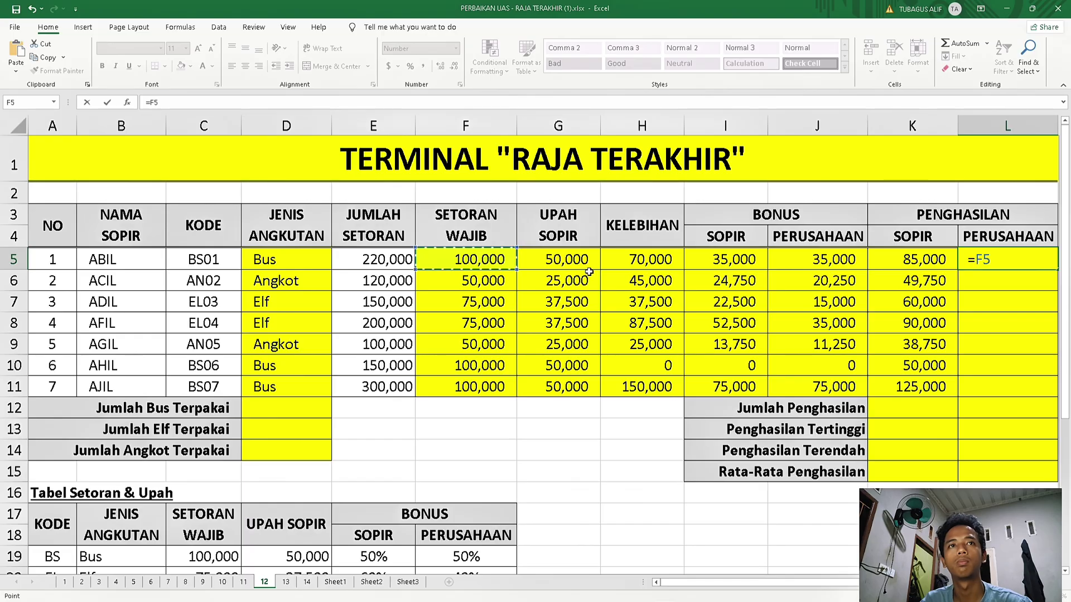
{"action": "type", "text": "+"}
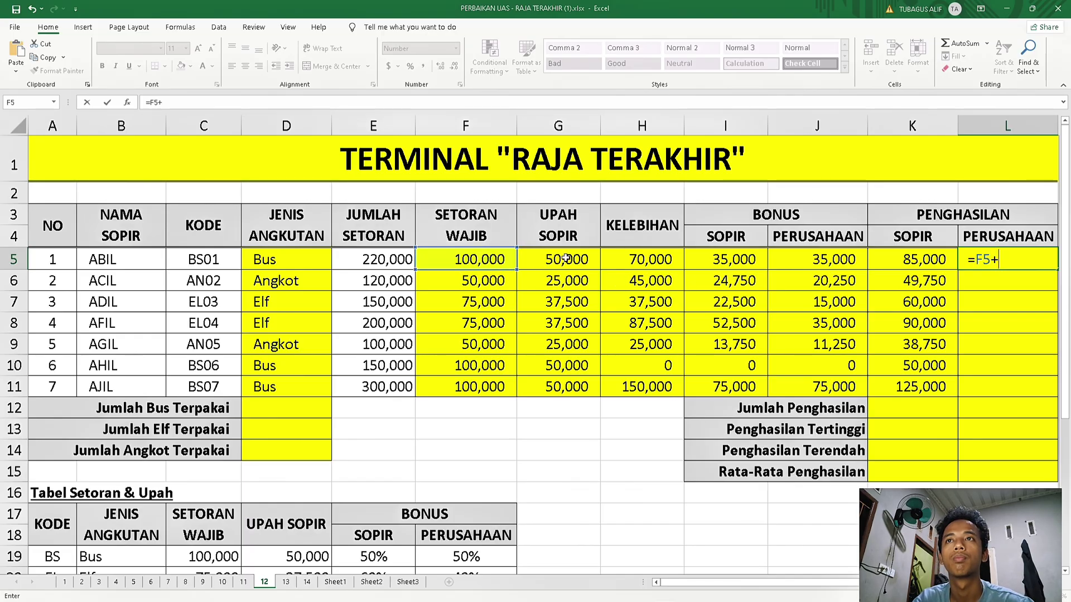
{"action": "left_click", "coordinate": [833, 264]}
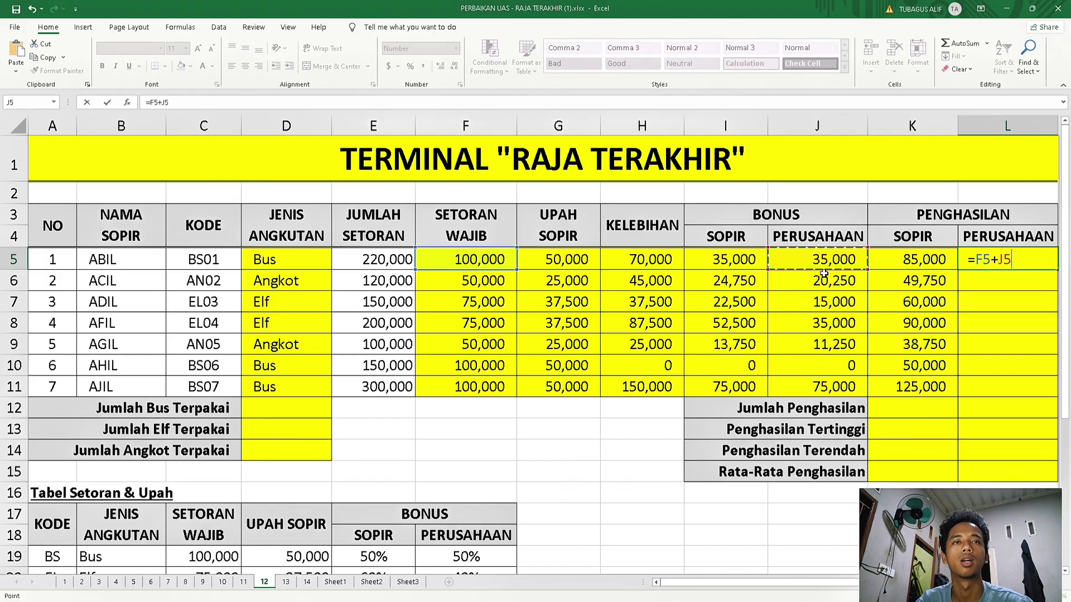
{"action": "key", "text": "ctrl+Return"}
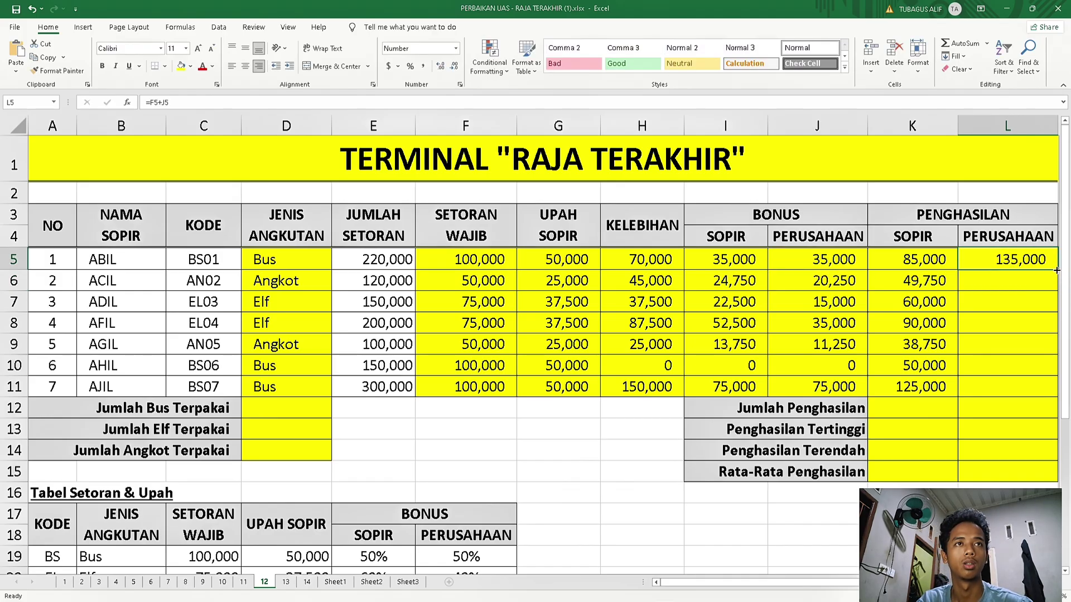
{"action": "left_click_drag", "start_coordinate": [1058, 270], "coordinate": [1037, 392]}
Start a COUNTIF formula in D12 for Jumlah Bus Terpakai with D5:D11 as its range.
{"action": "scroll", "coordinate": [386, 365], "scroll_direction": "down", "scroll_amount": 2}
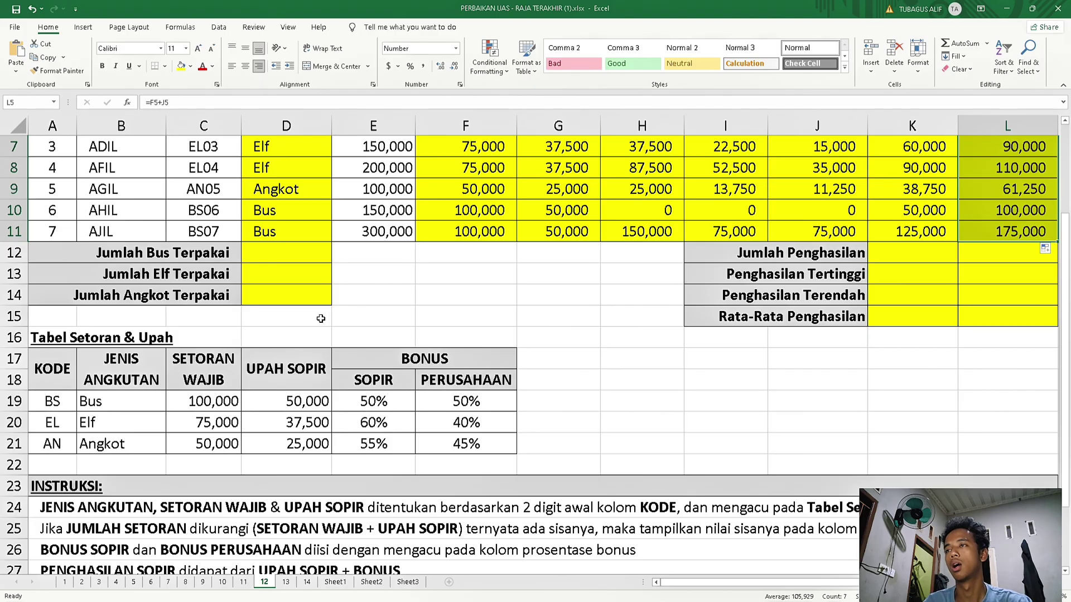
{"action": "double_click", "coordinate": [261, 249]}
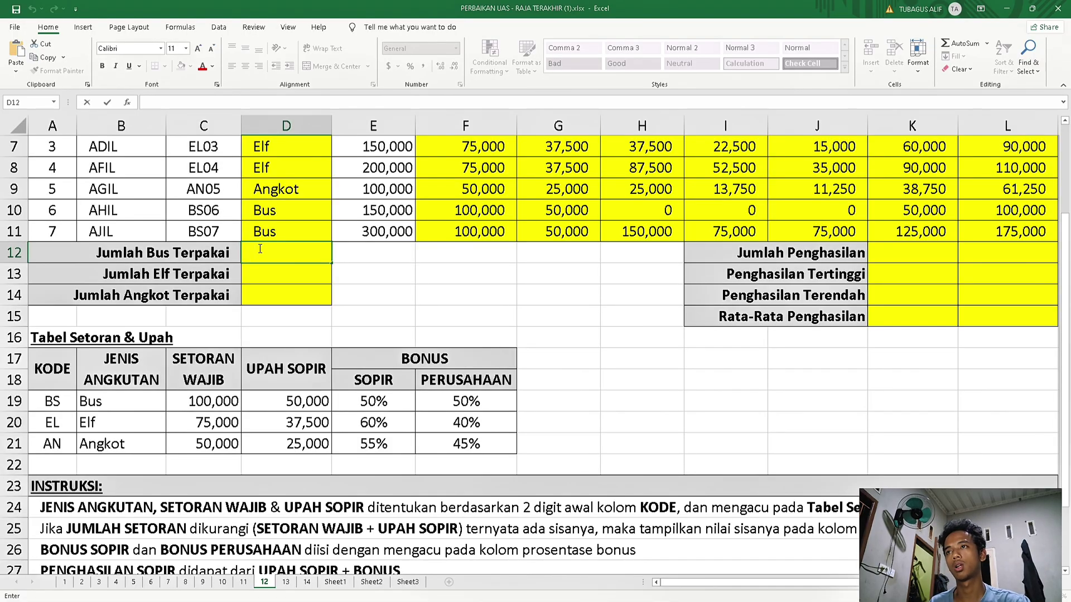
{"action": "type", "text": "="}
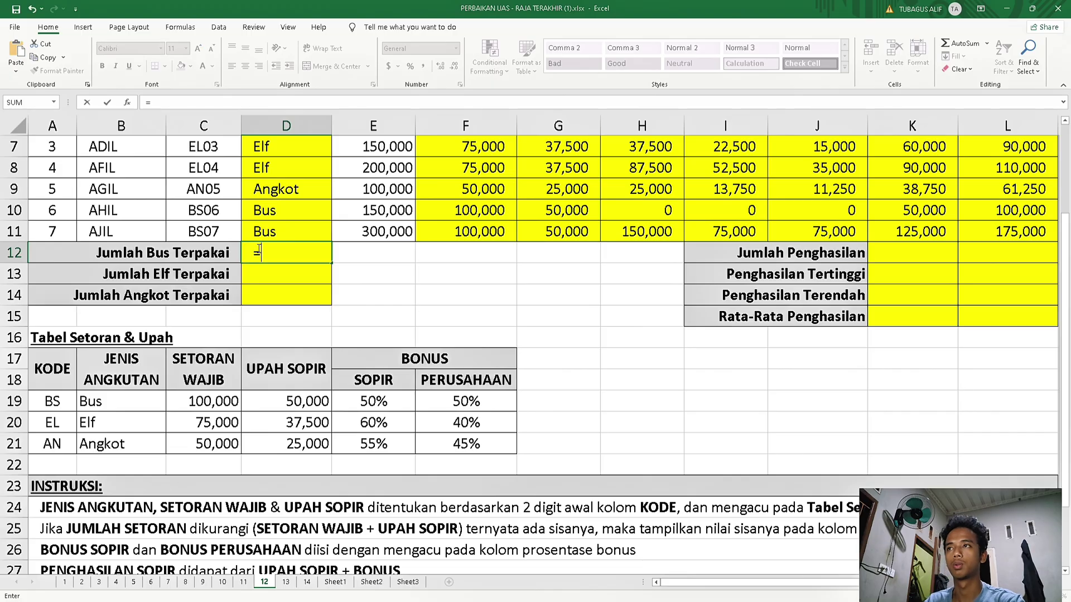
{"action": "type", "text": "COUNTIF"}
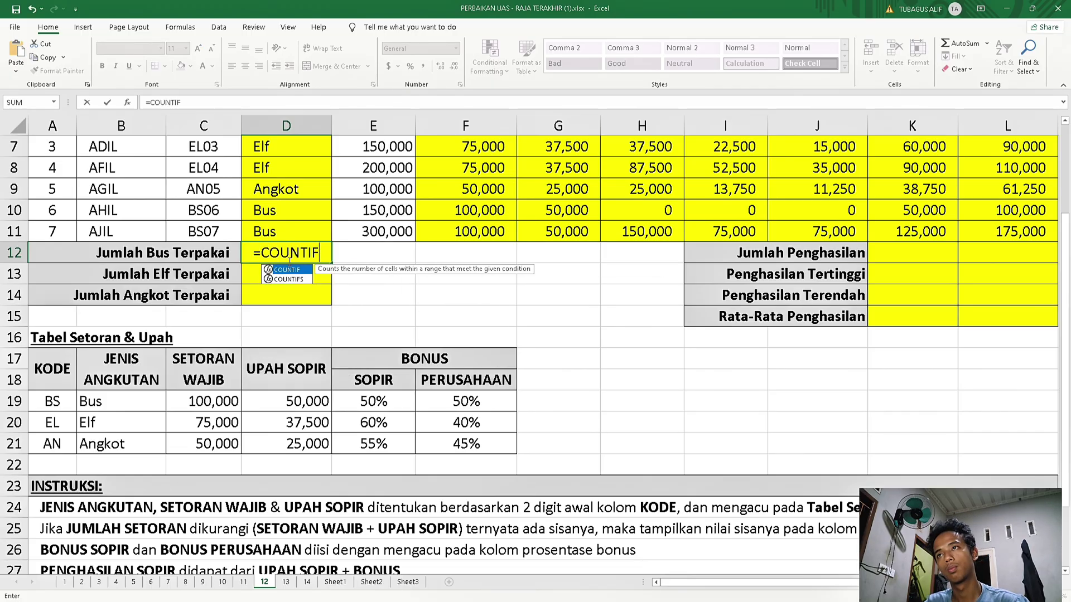
{"action": "double_click", "coordinate": [286, 270]}
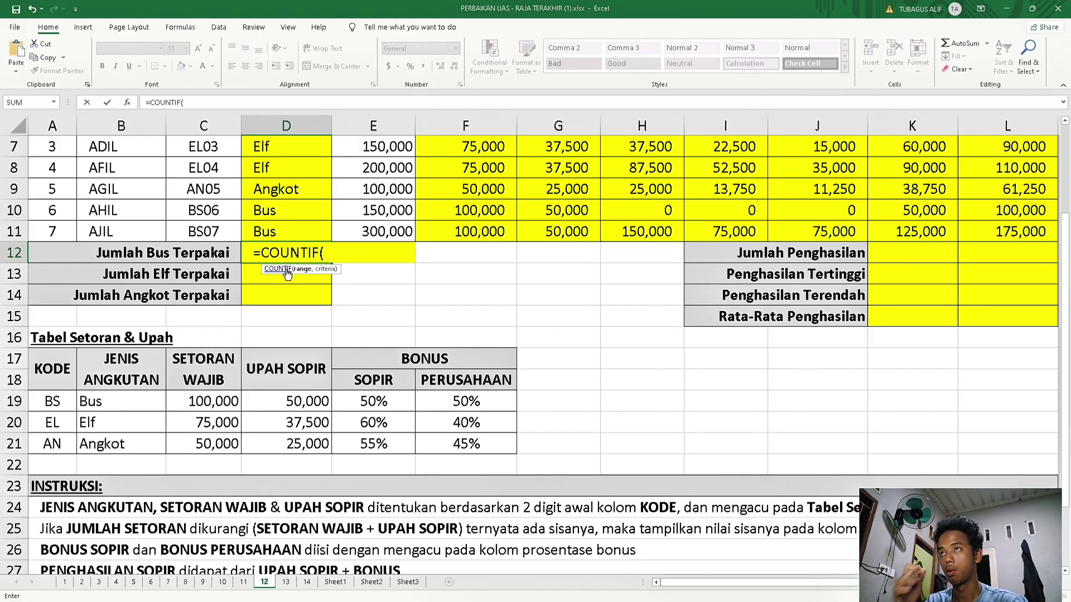
{"action": "scroll", "coordinate": [222, 195], "scroll_direction": "up", "scroll_amount": 2}
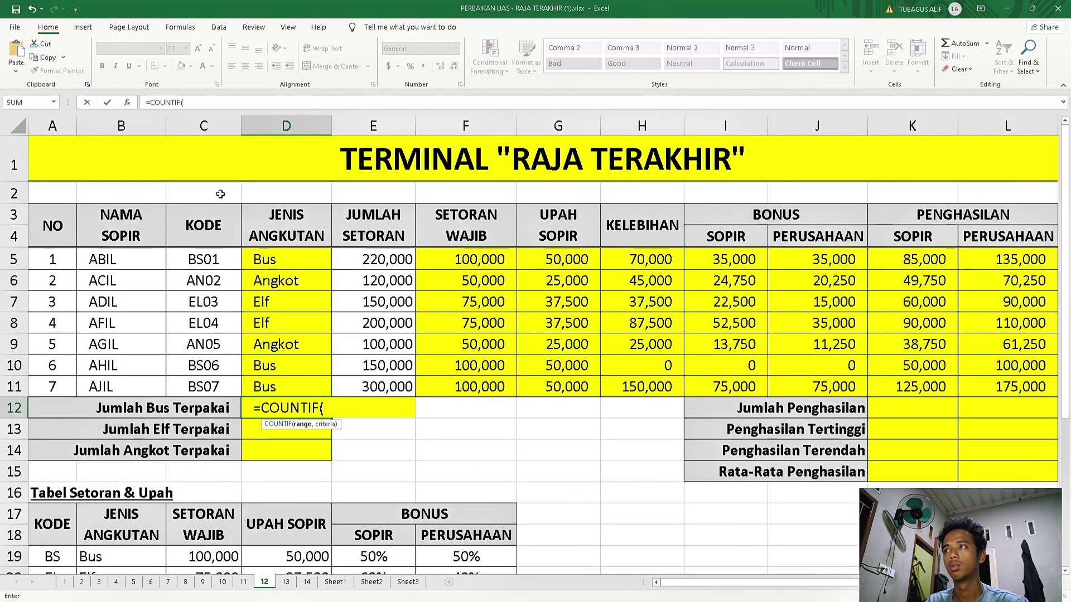
{"action": "left_click", "coordinate": [277, 263]}
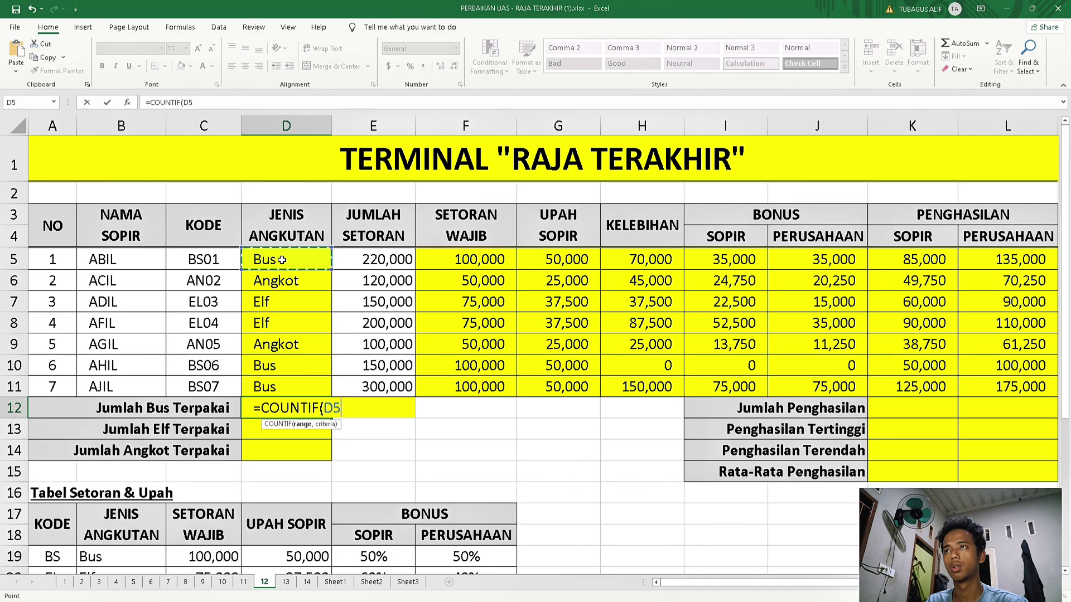
{"action": "scroll", "coordinate": [282, 258], "scroll_direction": "down", "scroll_amount": 5}
{"action": "scroll", "coordinate": [282, 258], "scroll_direction": "up", "scroll_amount": 5}
{"action": "scroll", "coordinate": [282, 260], "scroll_direction": "down", "scroll_amount": 2}
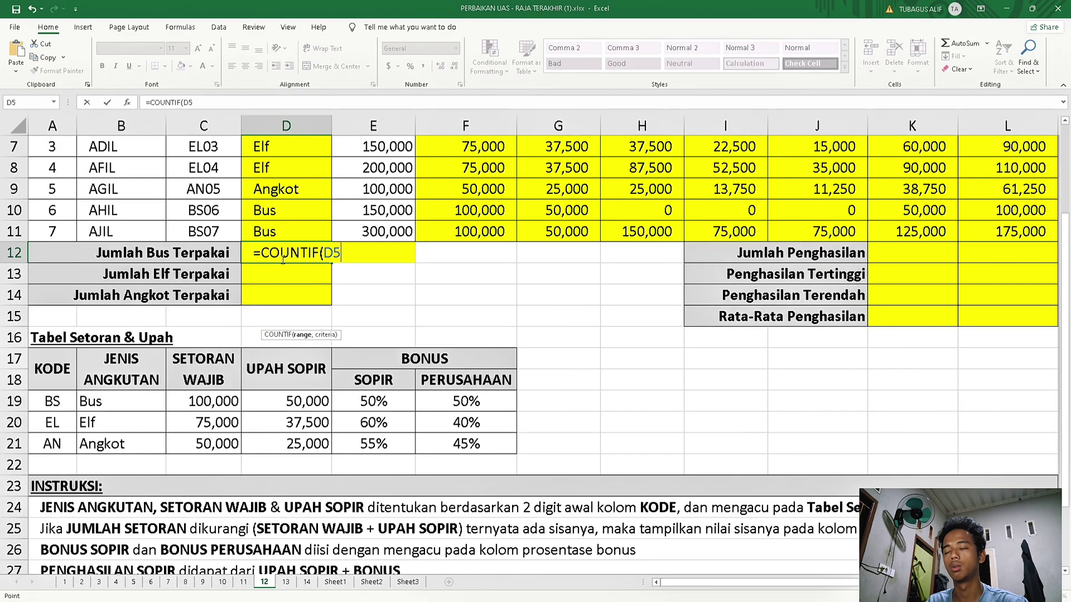
{"action": "type", "text": ",:"}
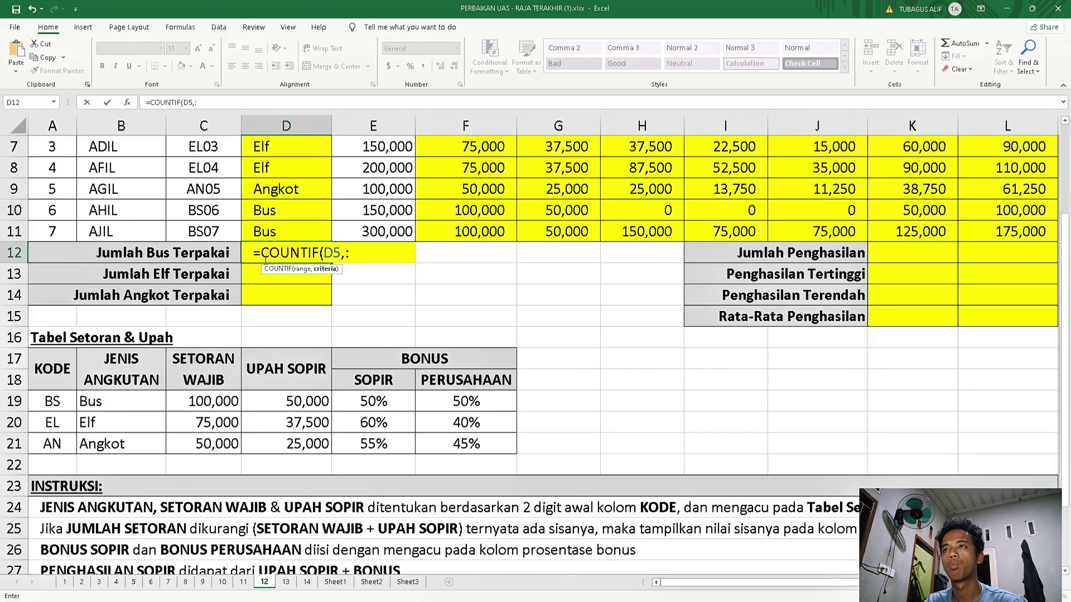
{"action": "key", "text": "BackSpace"}
{"action": "key", "text": "BackSpace"}
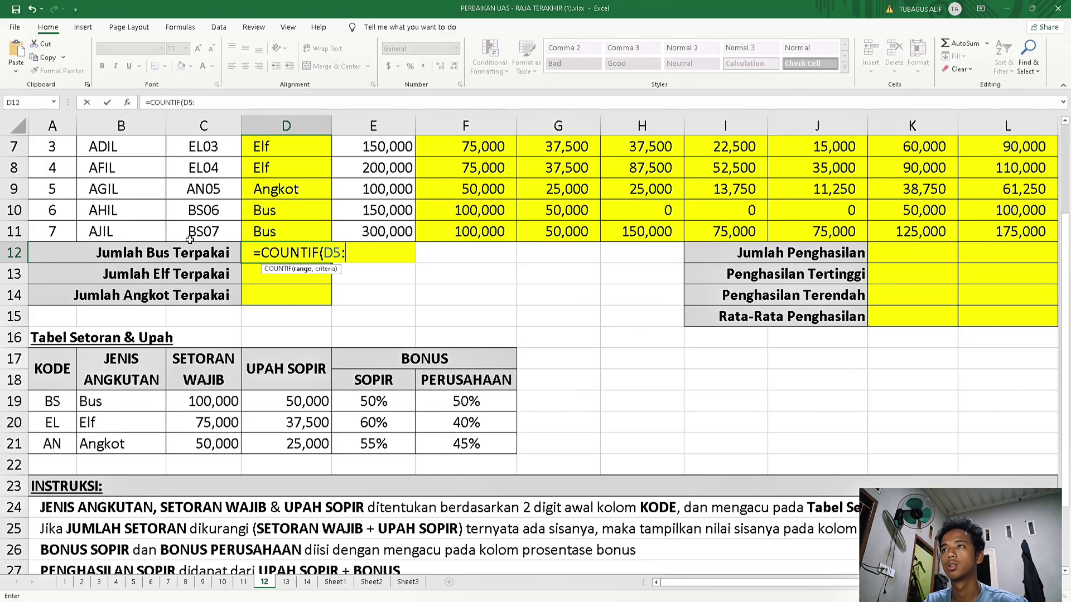
{"action": "left_click", "coordinate": [265, 230]}
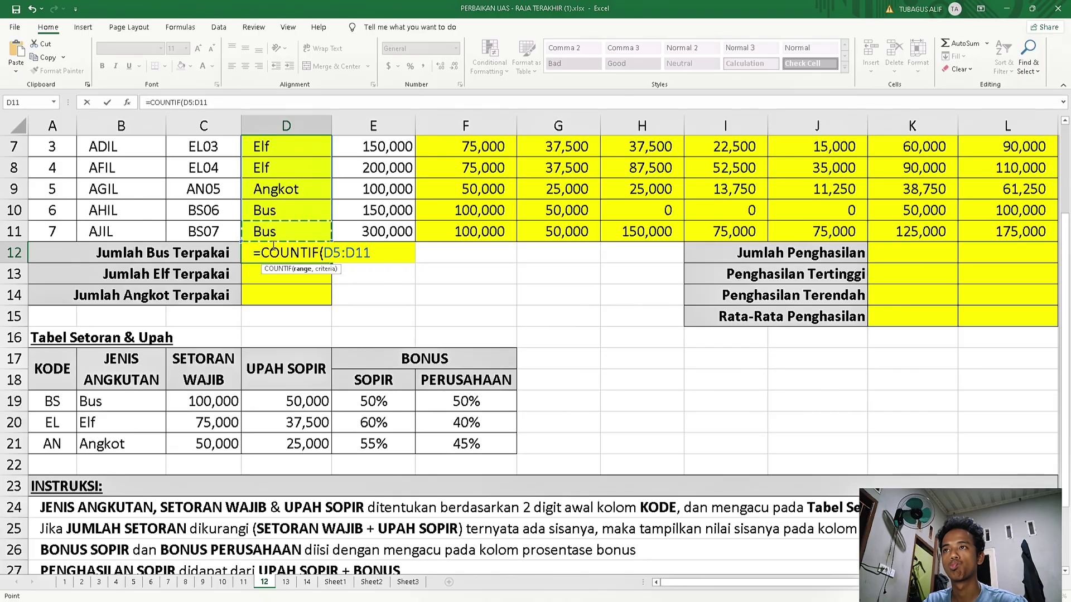
Complete the COUNTIF formula in D12 with D5 as the criterion, giving =COUNTIF(D5:D11,D5).
{"action": "type", "text": ","}
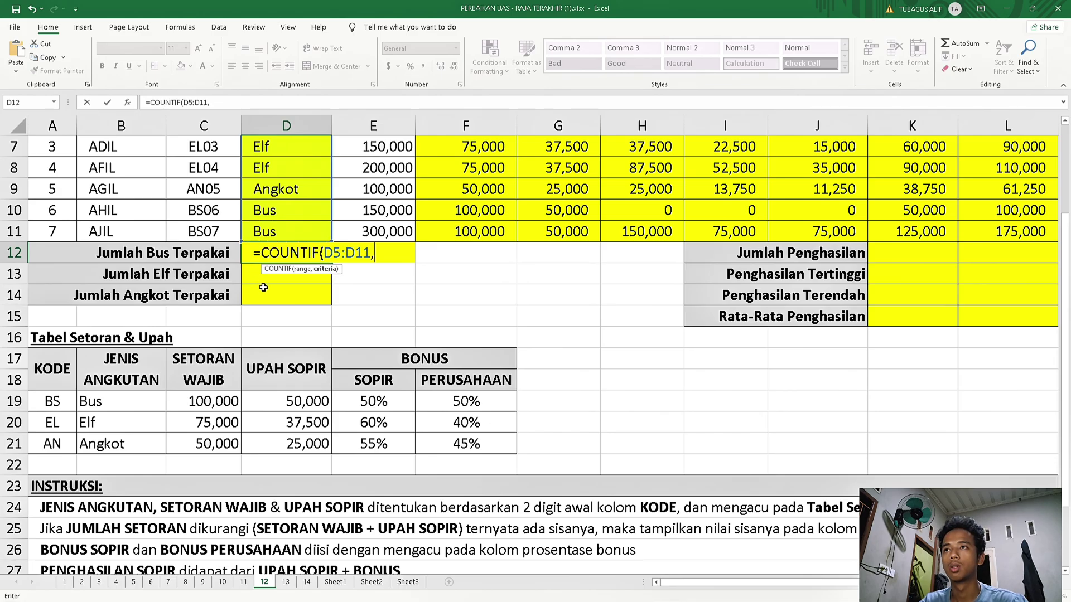
{"action": "scroll", "coordinate": [263, 287], "scroll_direction": "up", "scroll_amount": 2}
{"action": "left_click", "coordinate": [264, 259]}
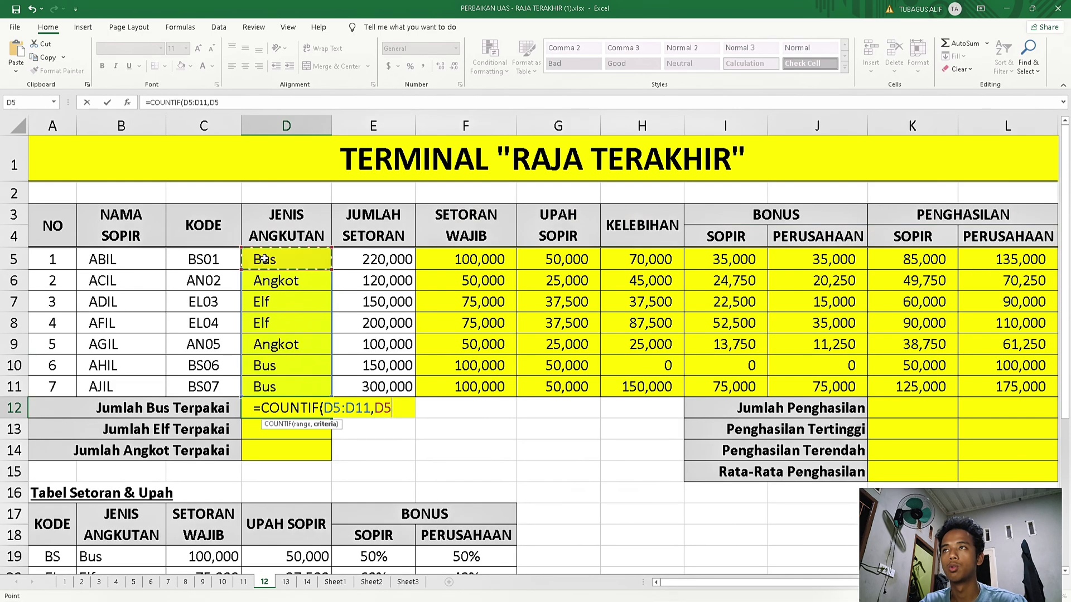
{"action": "scroll", "coordinate": [264, 260], "scroll_direction": "down", "scroll_amount": 5}
{"action": "scroll", "coordinate": [264, 259], "scroll_direction": "up", "scroll_amount": 3}
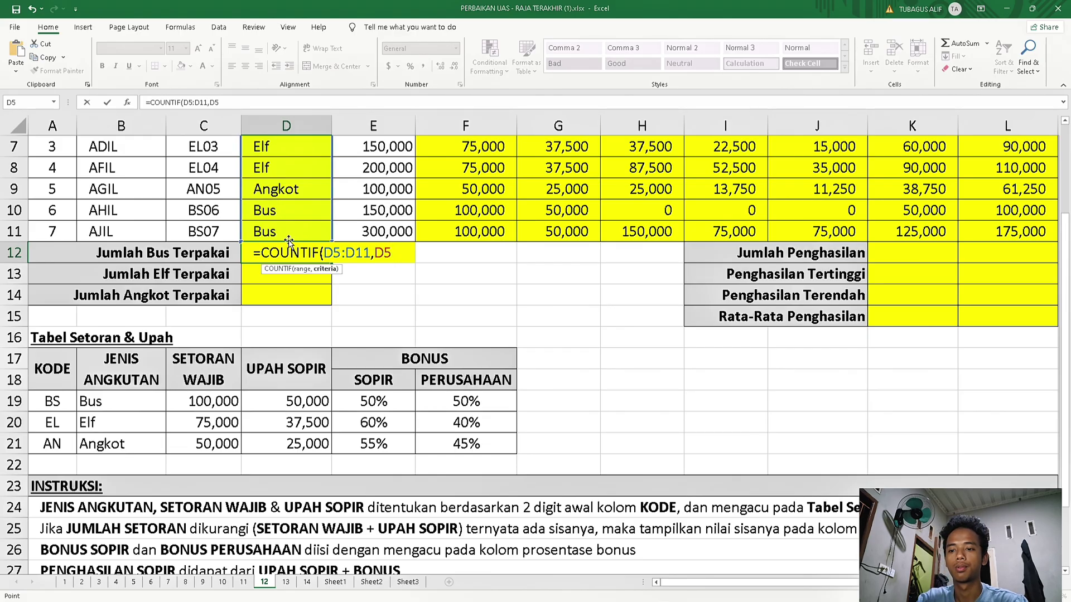
{"action": "type", "text": ")"}
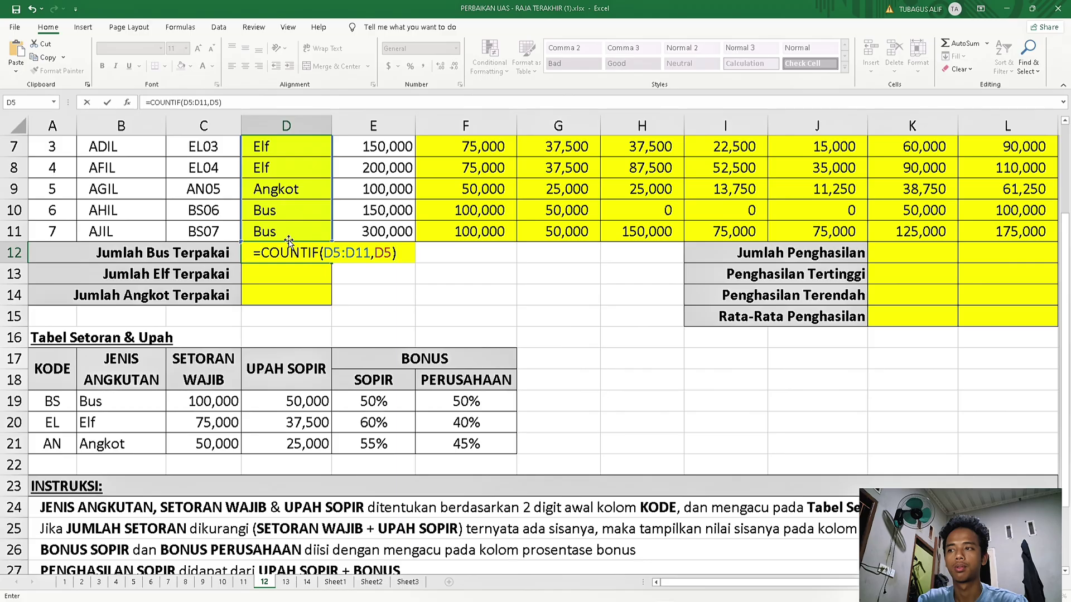
{"action": "key", "text": "Return"}
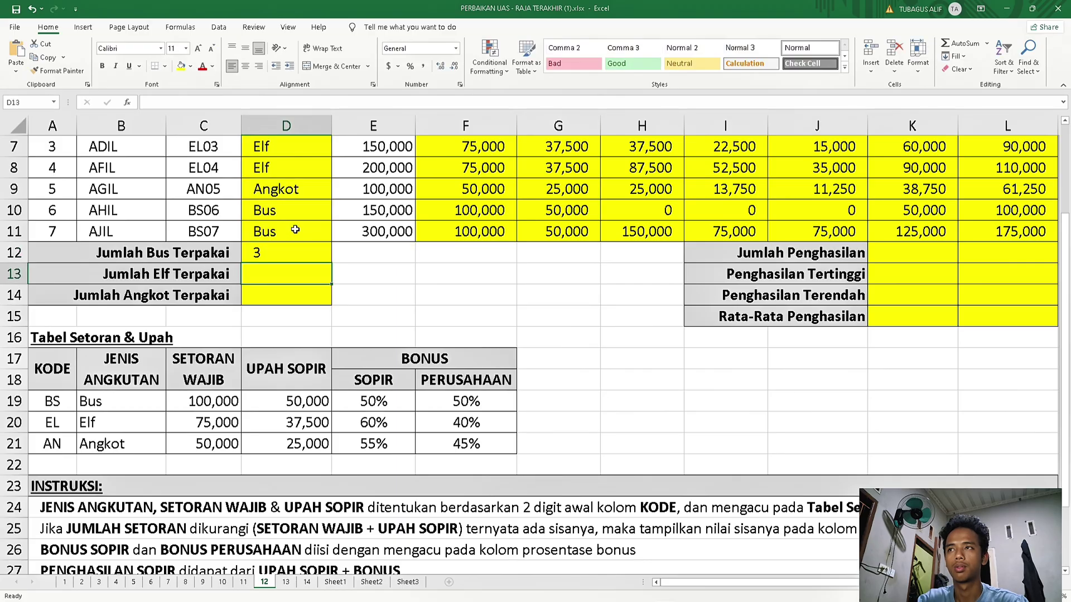
Fill the COUNTIF formula from D12 down to D14 for the Elf and Angkot counts.
{"action": "left_click", "coordinate": [295, 250]}
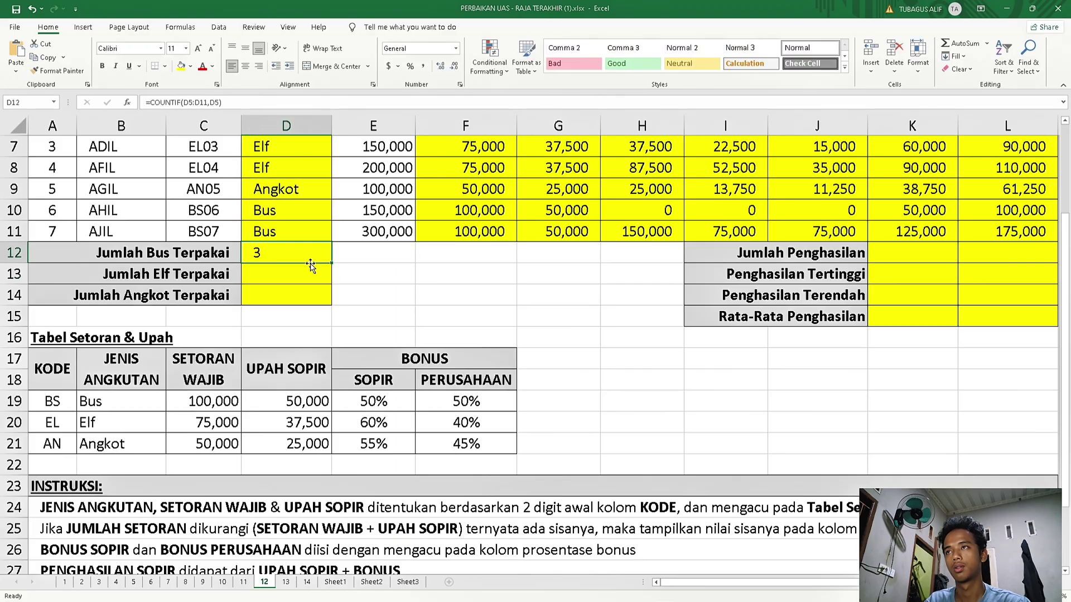
{"action": "scroll", "coordinate": [209, 257], "scroll_direction": "up", "scroll_amount": 1}
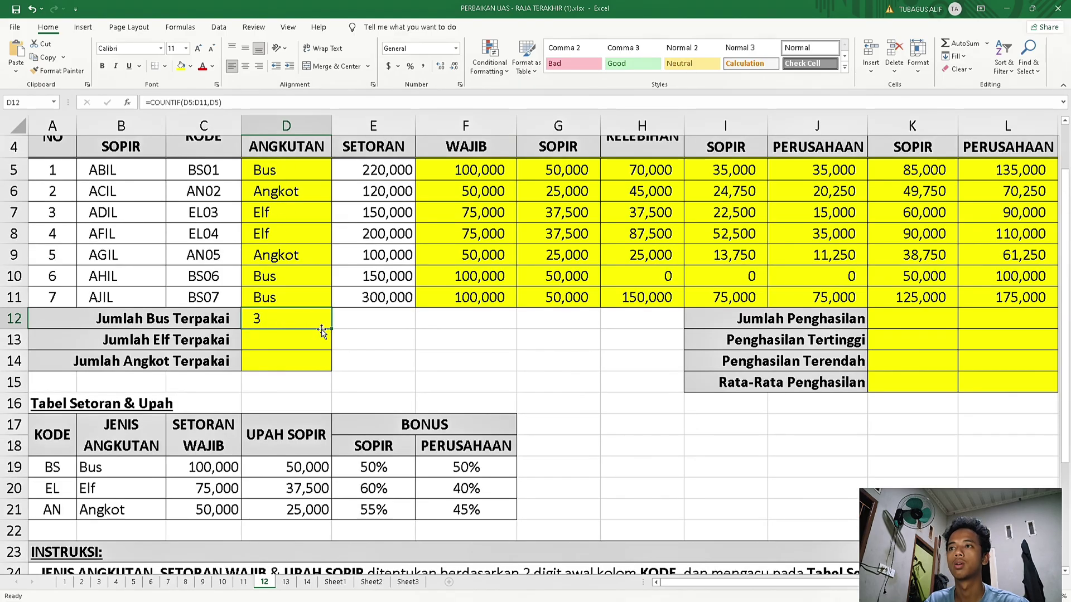
{"action": "left_click_drag", "start_coordinate": [331, 329], "coordinate": [339, 379]}
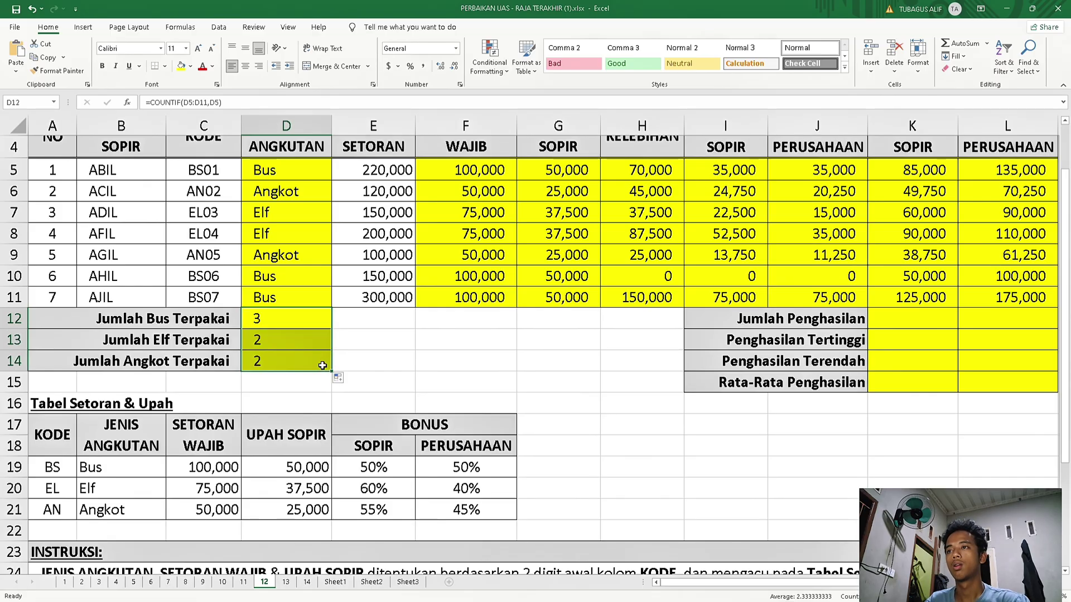
Enter =SUM(K5:K11) in K12 for the SOPIR Jumlah Penghasilan and fill the formula down to K15.
{"action": "double_click", "coordinate": [906, 323]}
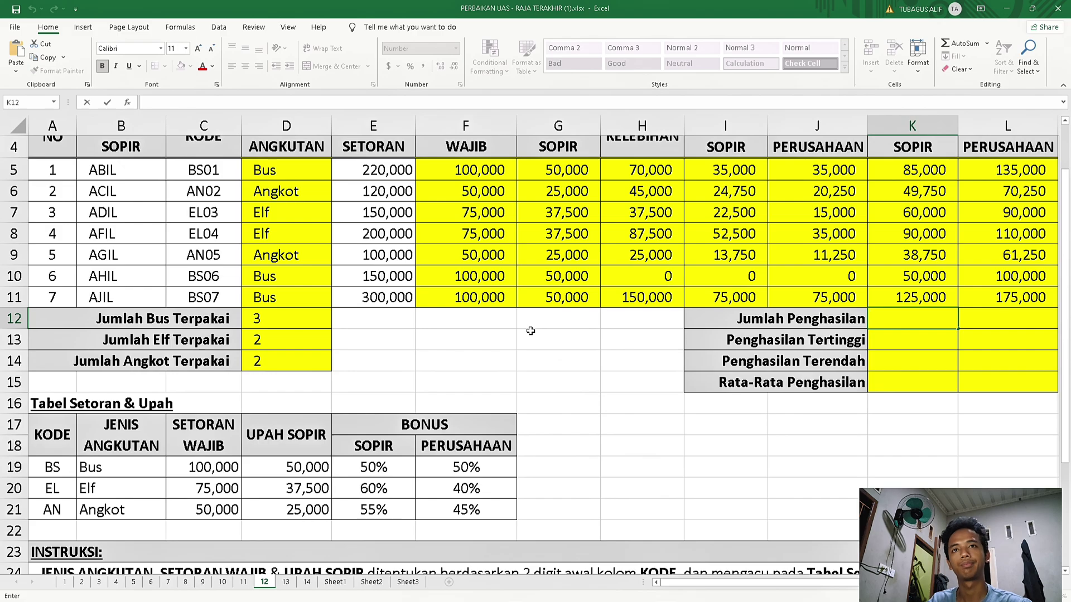
{"action": "scroll", "coordinate": [529, 329], "scroll_direction": "down", "scroll_amount": 7}
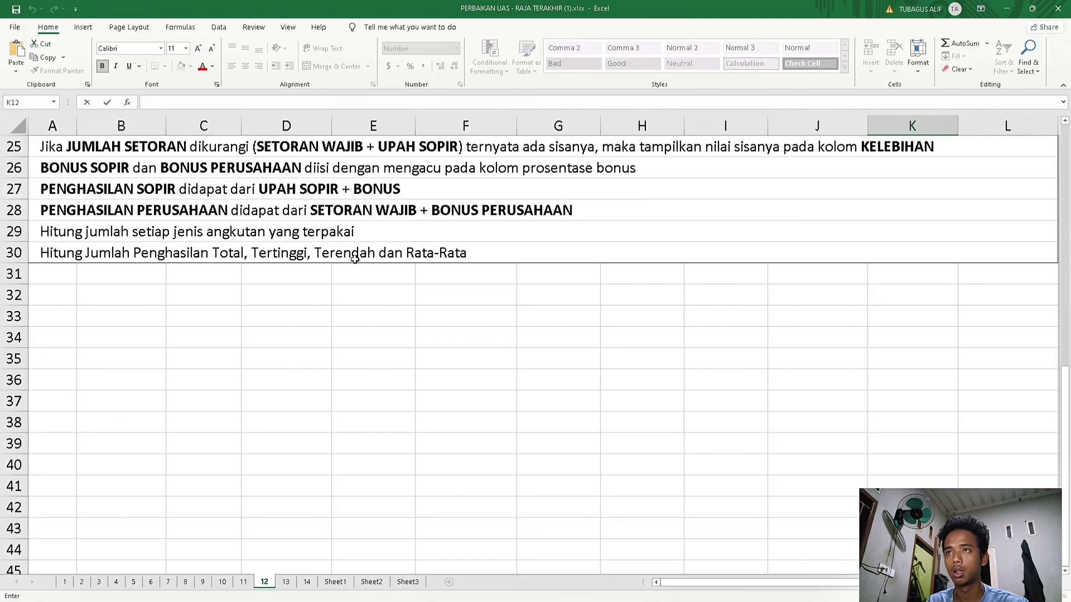
{"action": "scroll", "coordinate": [695, 269], "scroll_direction": "up", "scroll_amount": 6}
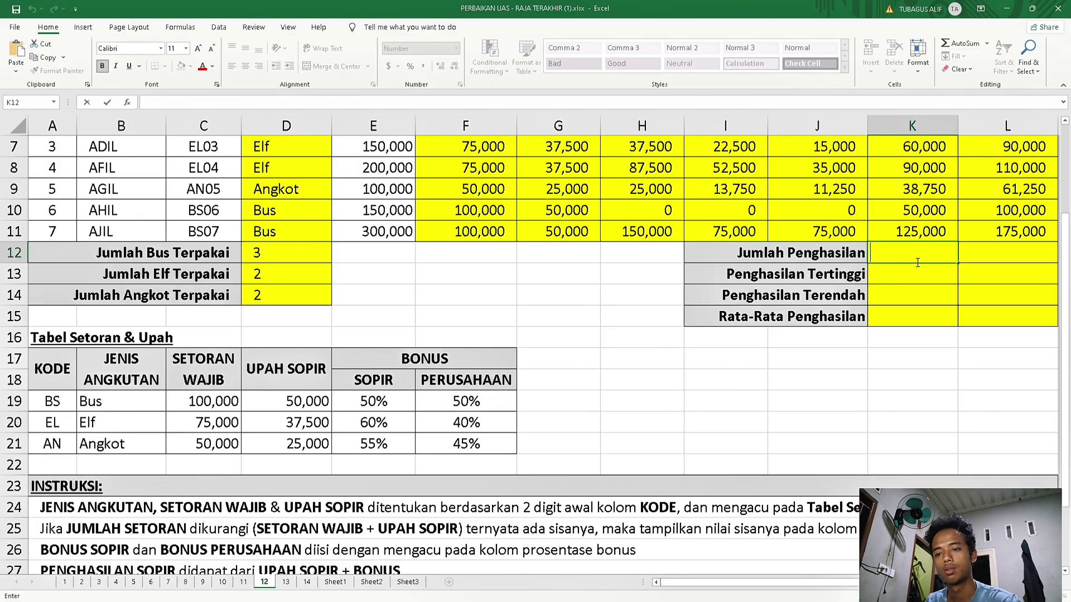
{"action": "type", "text": "=SUM"}
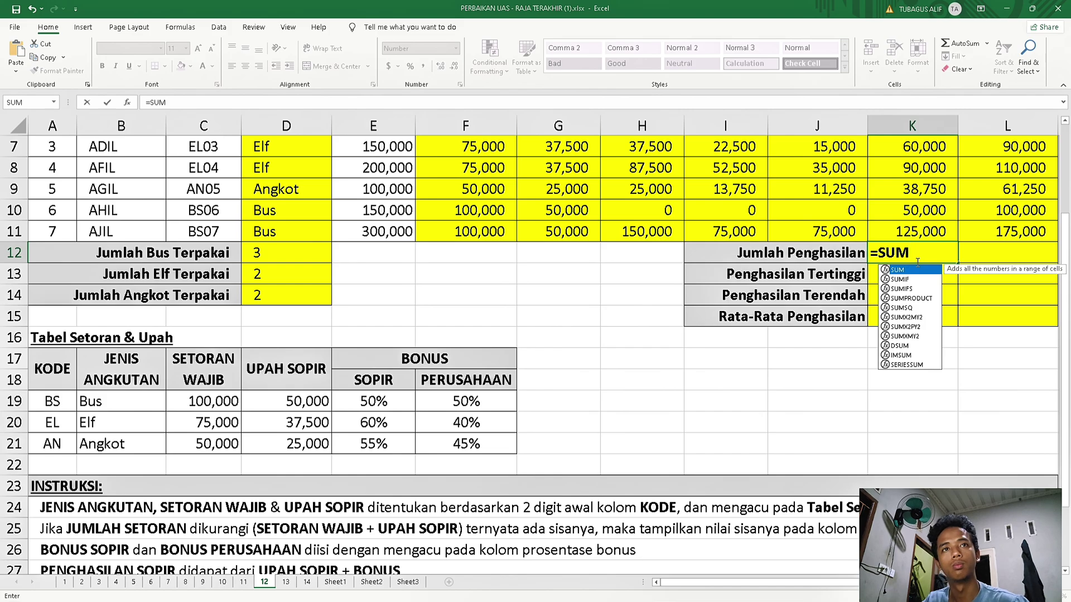
{"action": "double_click", "coordinate": [901, 271]}
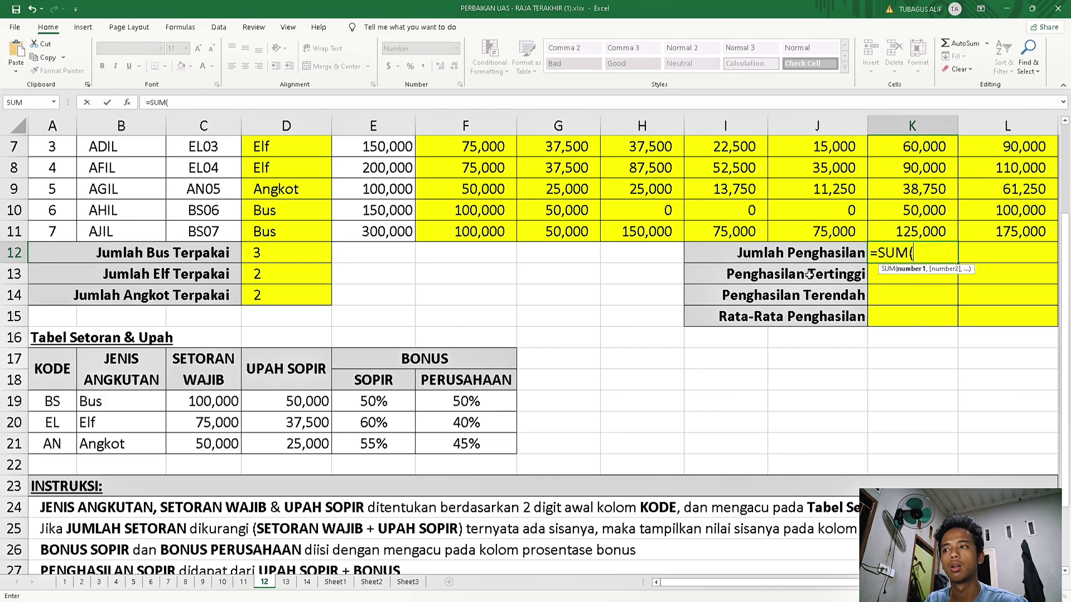
{"action": "scroll", "coordinate": [910, 155], "scroll_direction": "up", "scroll_amount": 2}
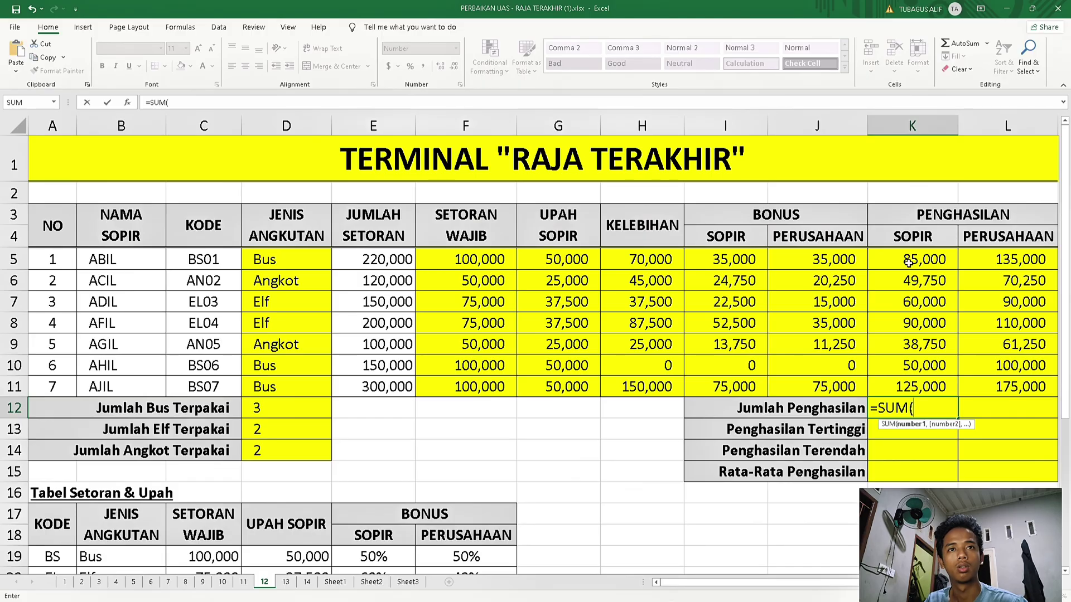
{"action": "left_click_drag", "start_coordinate": [909, 263], "coordinate": [897, 397]}
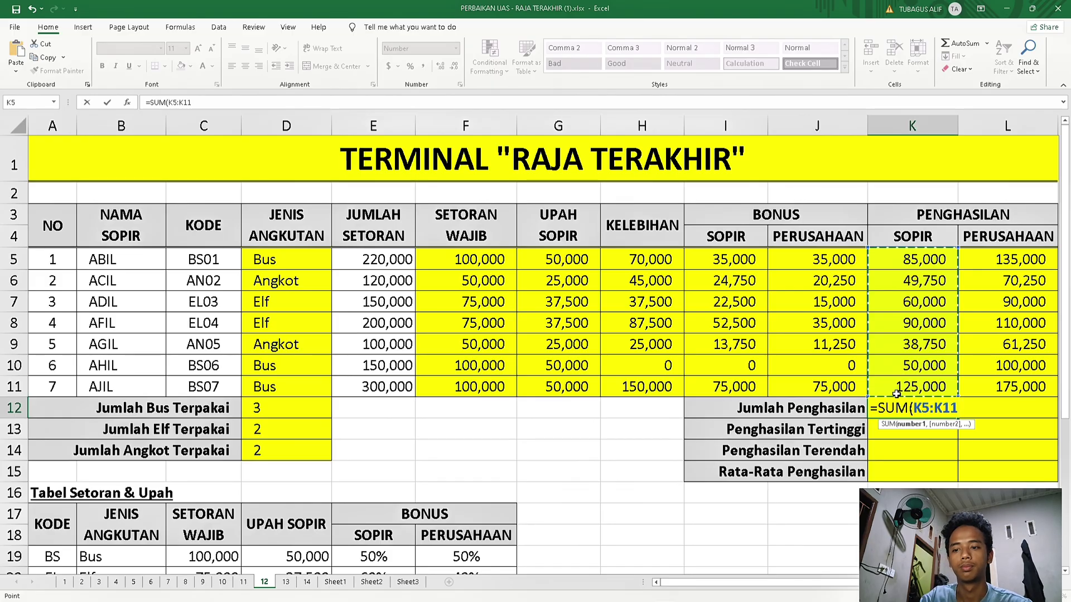
{"action": "key", "text": "Return"}
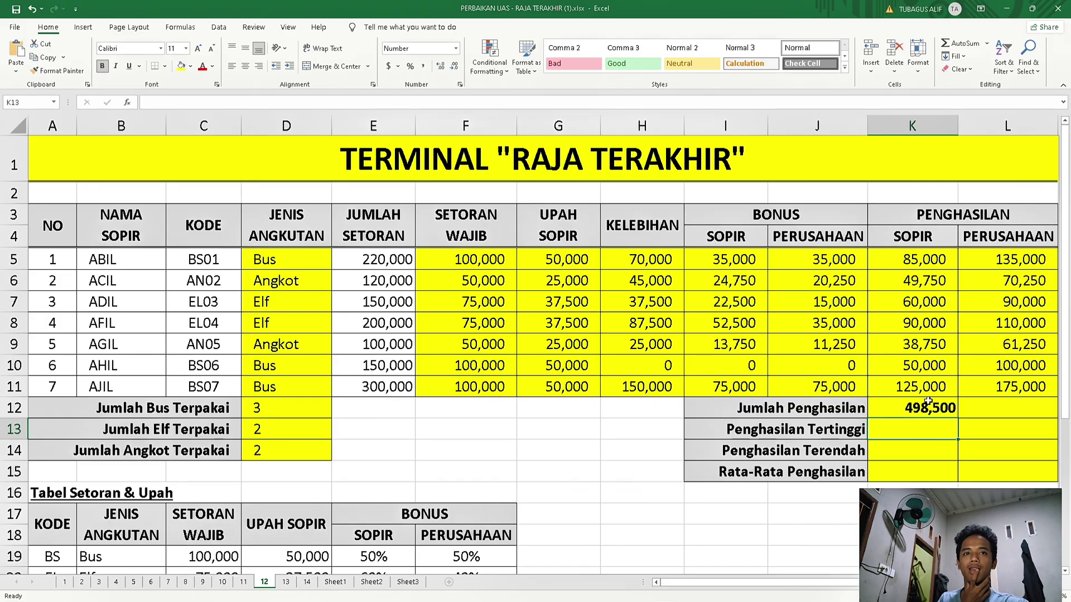
{"action": "left_click", "coordinate": [939, 408]}
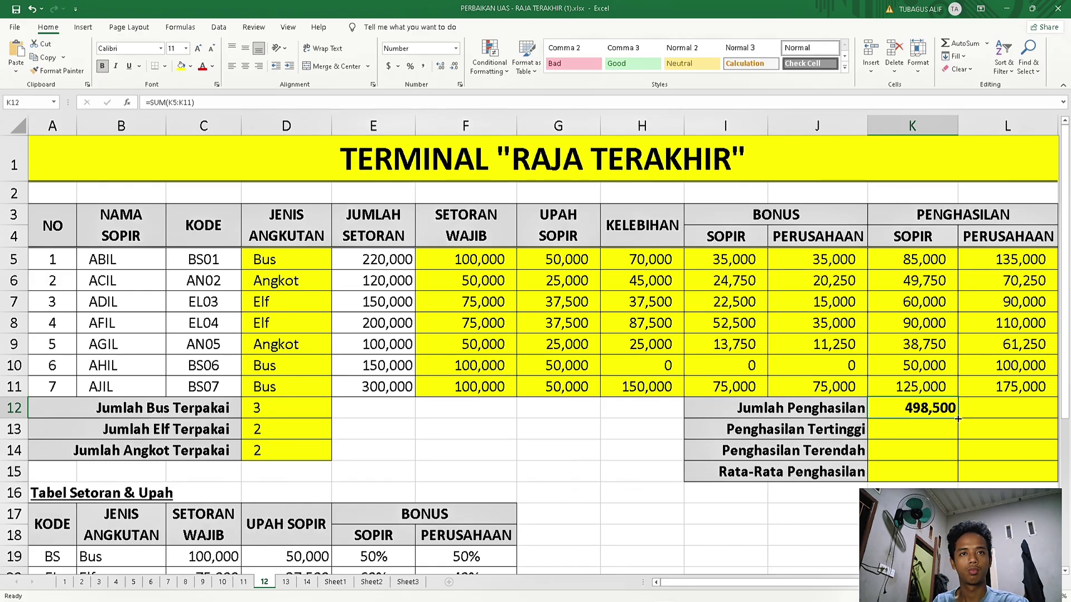
{"action": "left_click_drag", "start_coordinate": [958, 418], "coordinate": [951, 478]}
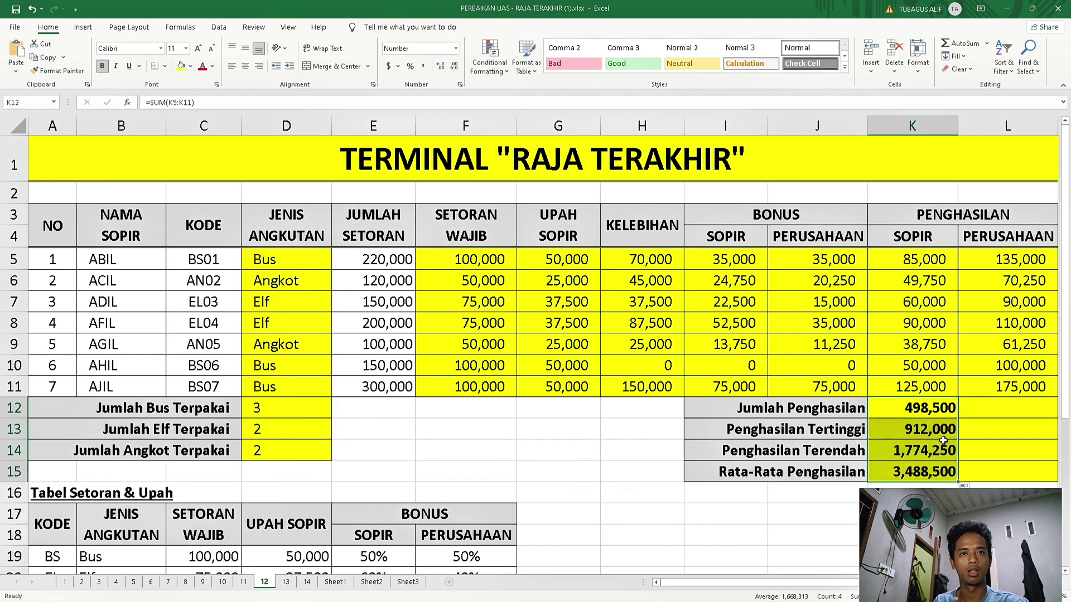
Replace SUM with MAX in the SOPIR Penghasilan Tertinggi formula in K13.
{"action": "left_click", "coordinate": [937, 429]}
{"action": "double_click", "coordinate": [936, 429]}
{"action": "left_click", "coordinate": [910, 434]}
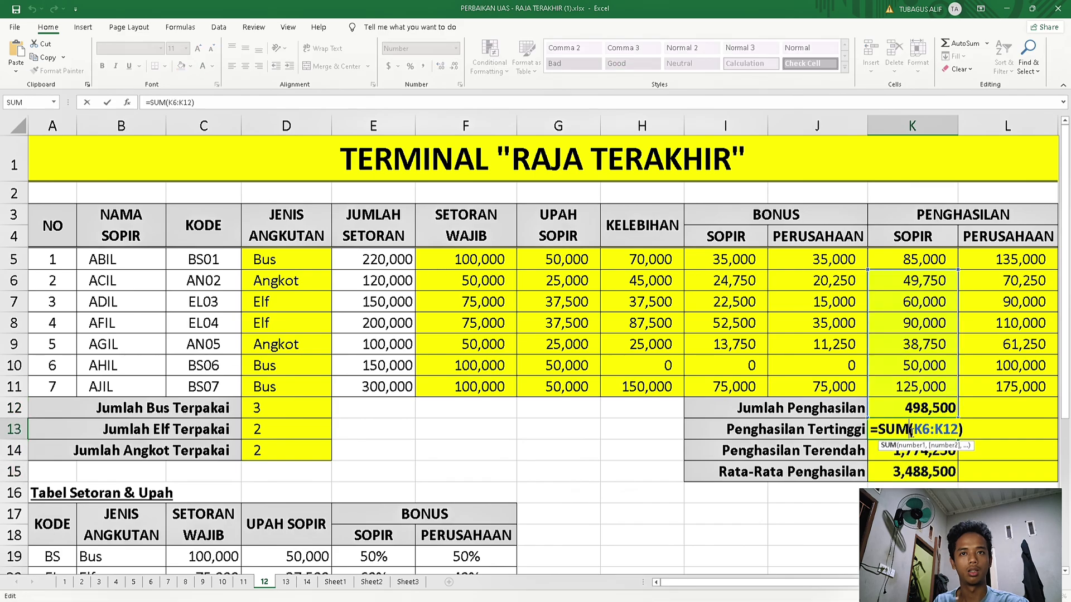
{"action": "key", "text": "BackSpace"}
{"action": "key", "text": "BackSpace"}
{"action": "key", "text": "BackSpace"}
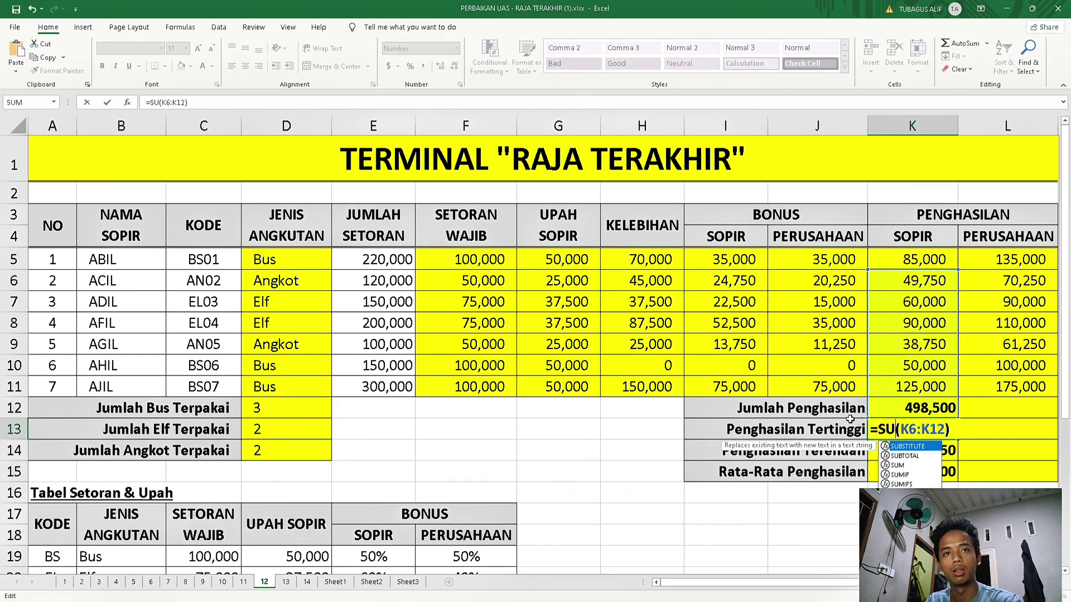
{"action": "type", "text": "MAX"}
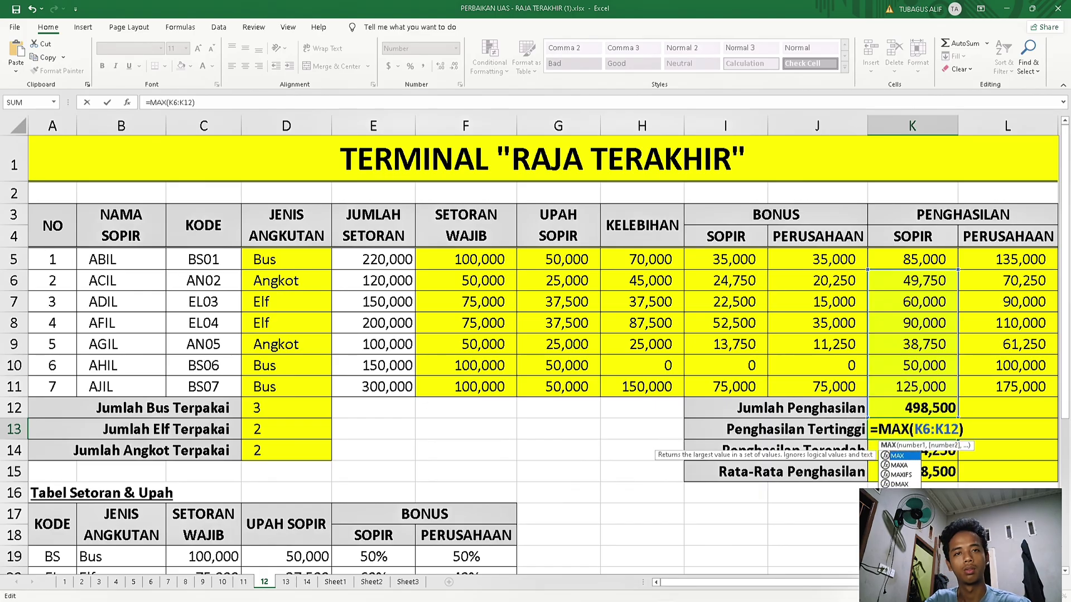
{"action": "key", "text": "Return"}
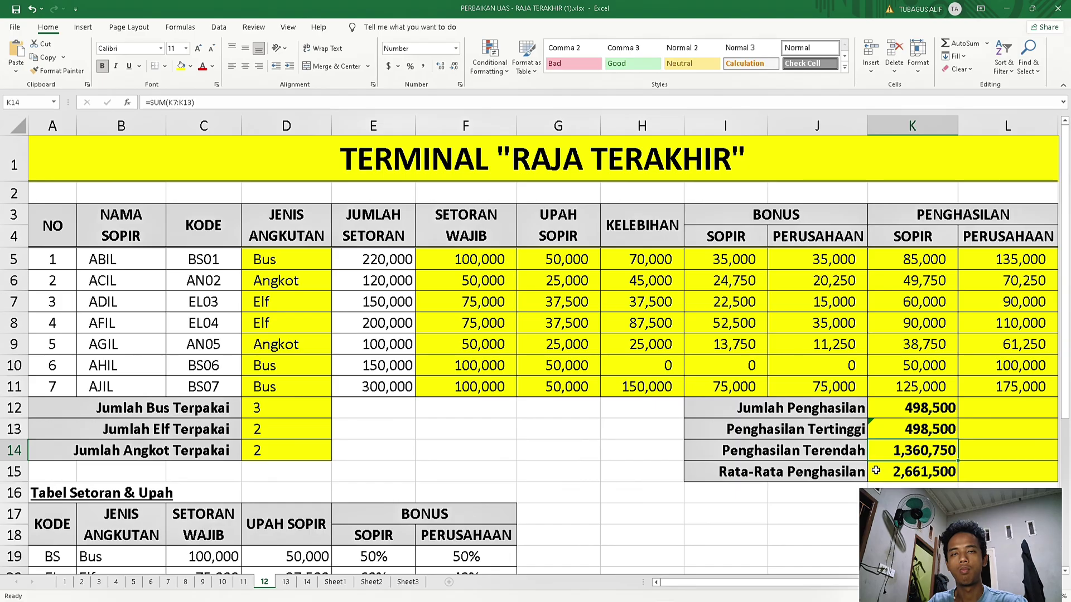
Correct the range of the MAX formula in K13 to K5:K11, giving =MAX(K5:K11).
{"action": "double_click", "coordinate": [927, 436]}
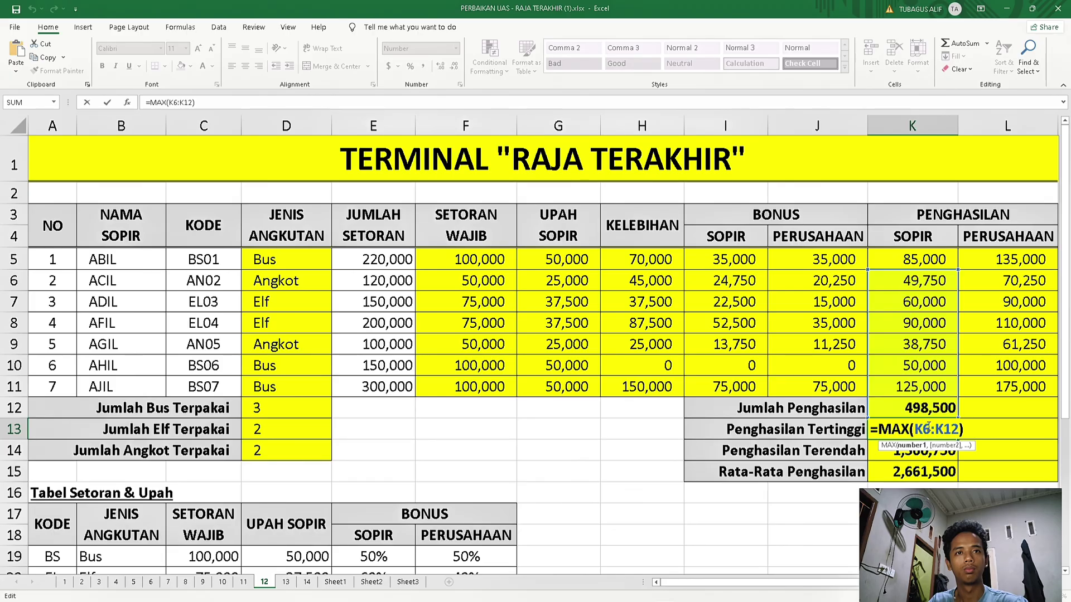
{"action": "left_click", "coordinate": [934, 429]}
{"action": "key", "text": "BackSpace"}
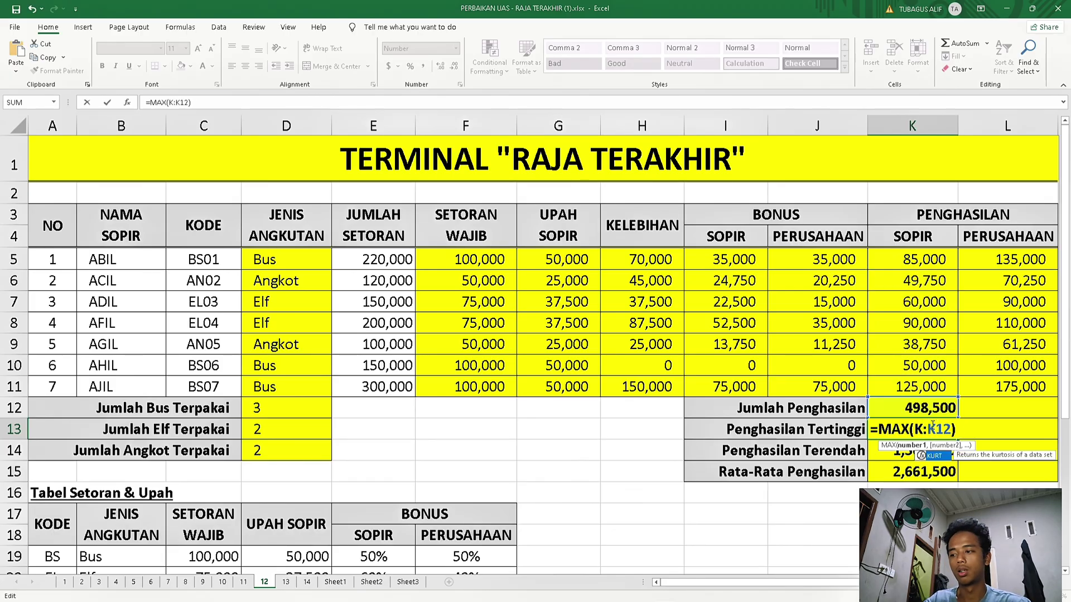
{"action": "type", "text": "5"}
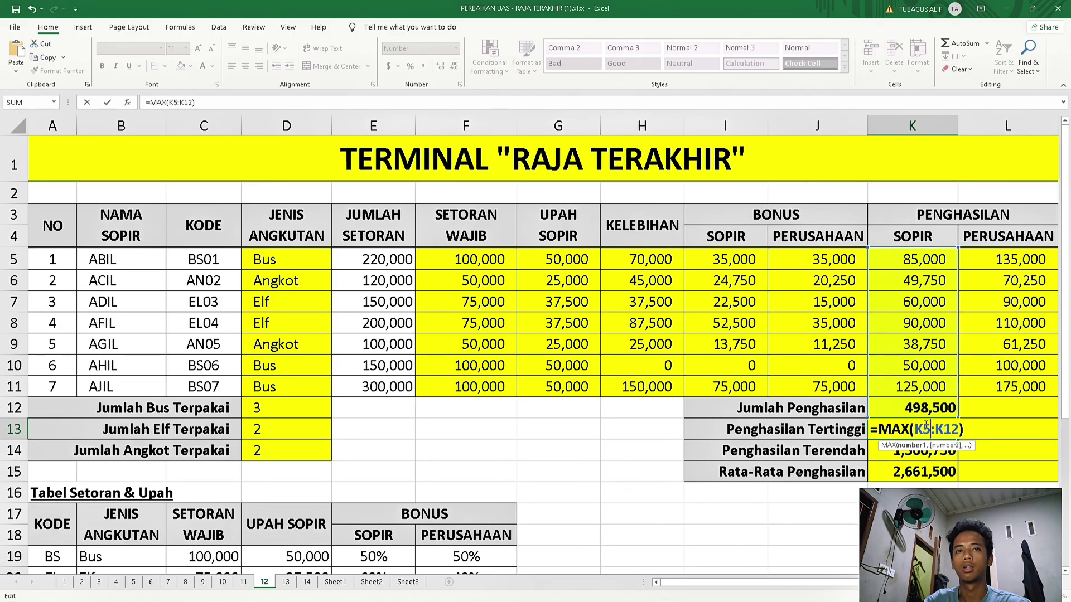
{"action": "key", "text": "Return"}
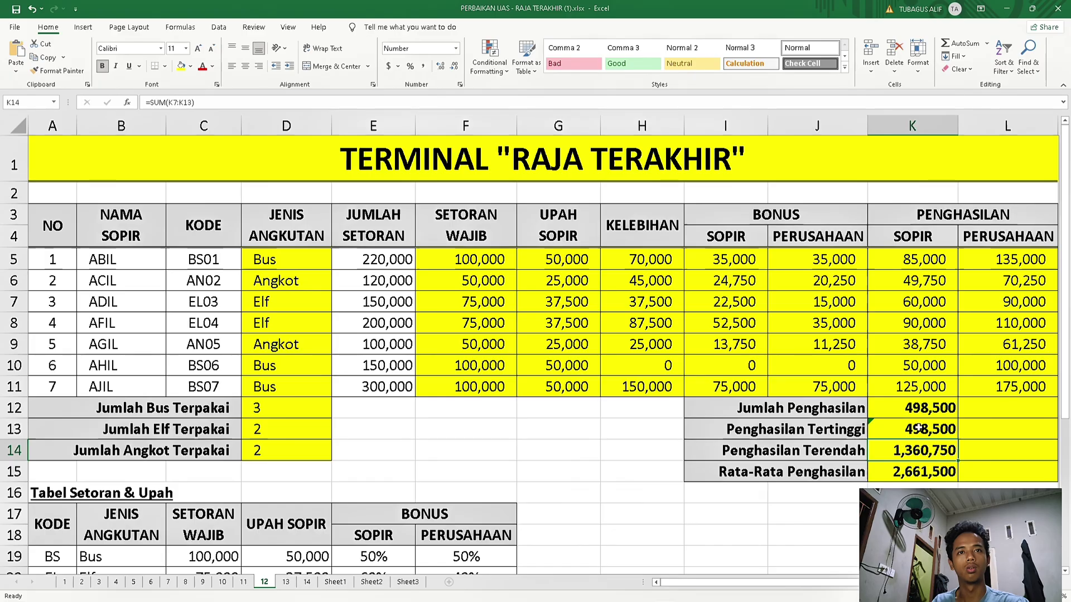
{"action": "double_click", "coordinate": [918, 428]}
{"action": "left_click", "coordinate": [955, 429]}
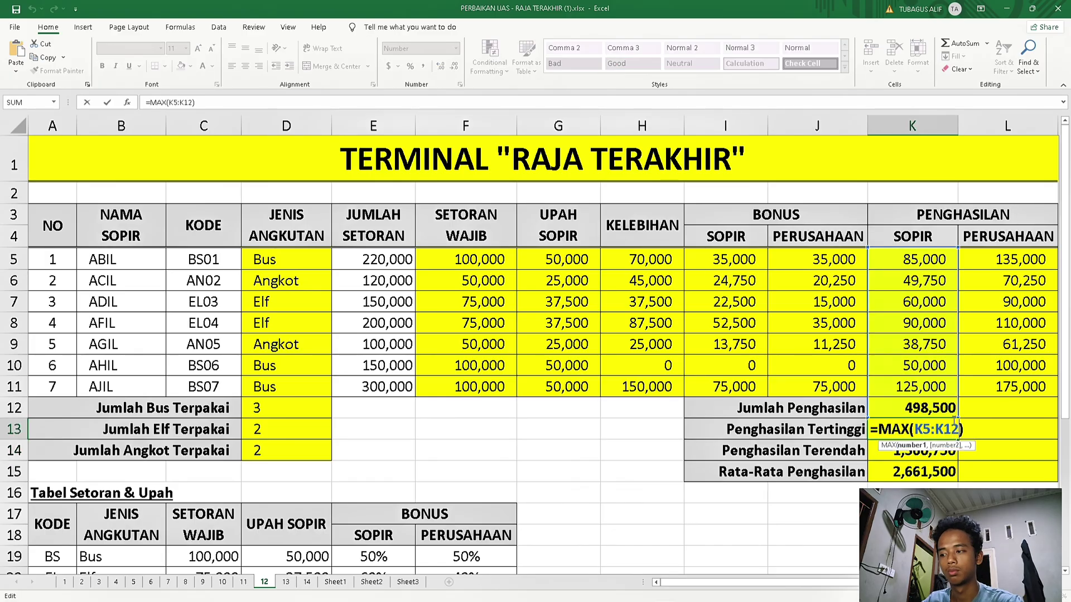
{"action": "key", "text": "BackSpace"}
{"action": "type", "text": "1"}
{"action": "key", "text": "Return"}
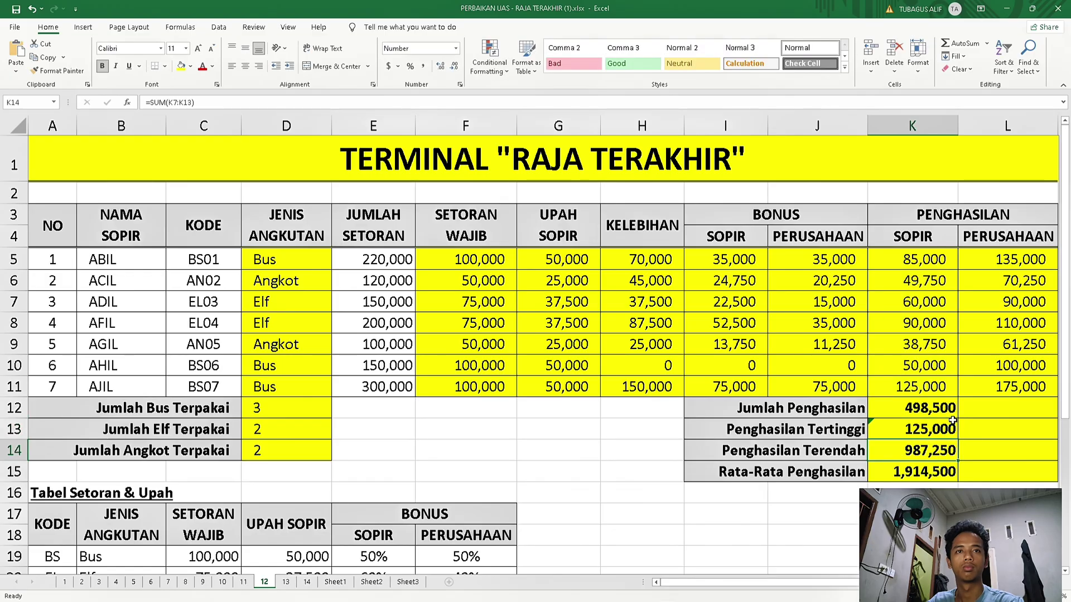
Replace SUM with MIN in the SOPIR Penghasilan Terendah formula in K14.
{"action": "double_click", "coordinate": [935, 451]}
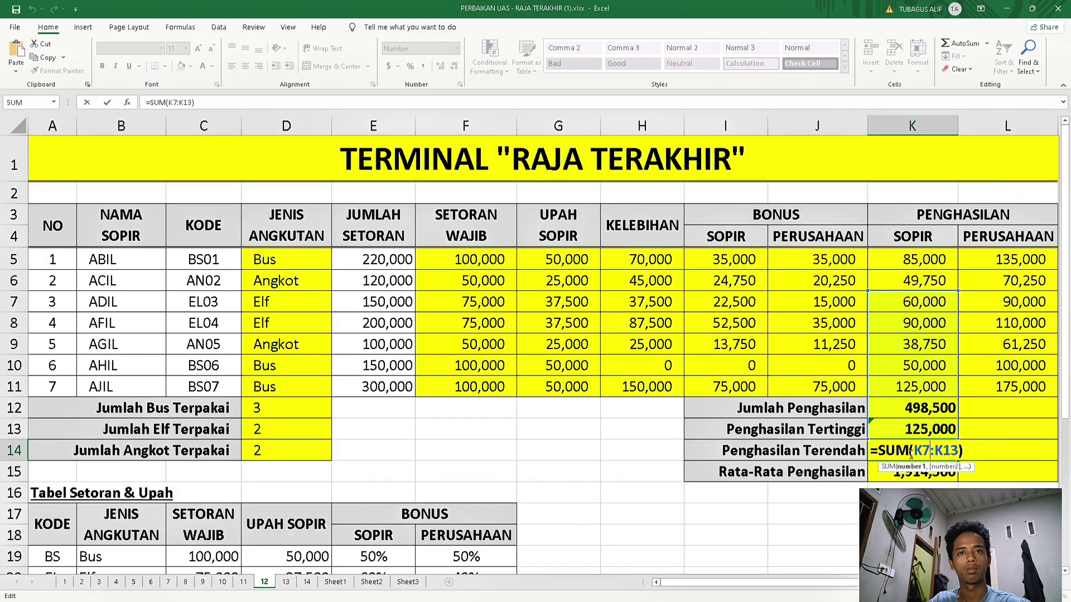
{"action": "key", "text": "BackSpace"}
{"action": "key", "text": "BackSpace"}
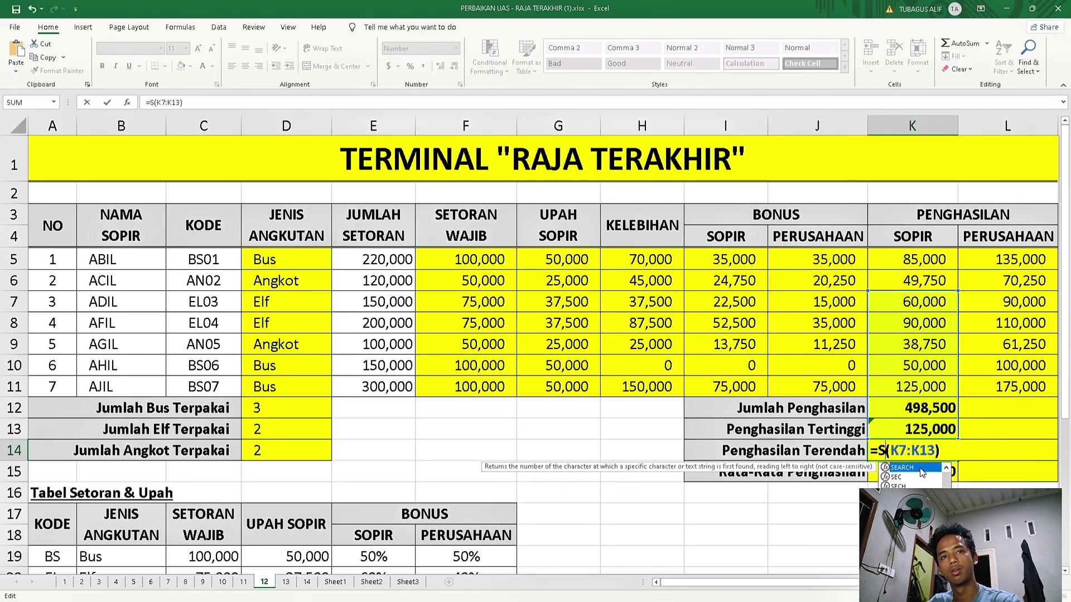
{"action": "key", "text": "BackSpace"}
{"action": "type", "text": "MIN"}
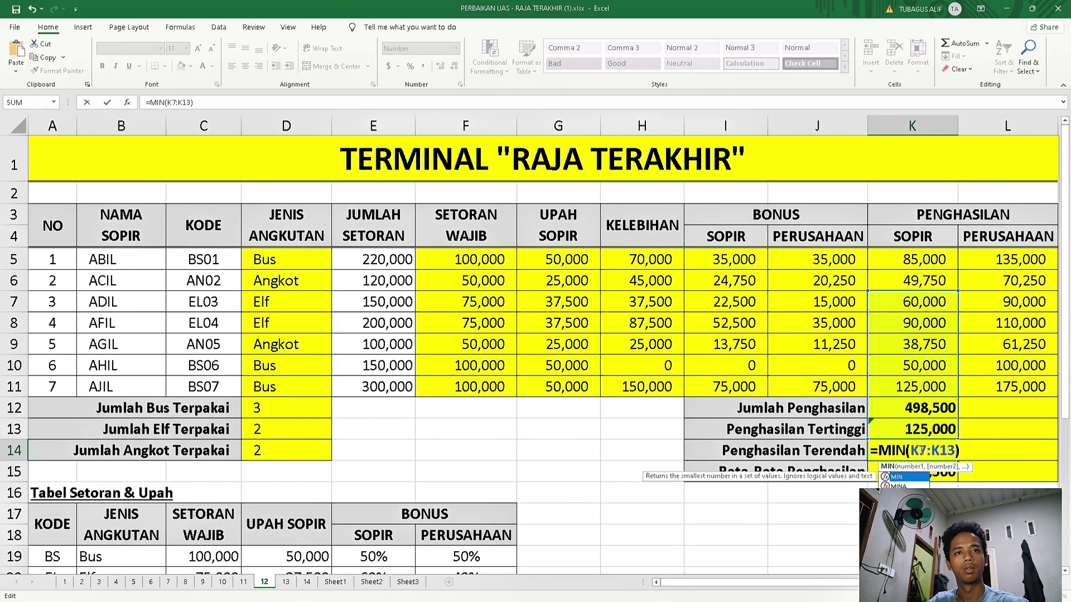
Correct the range of the MIN formula in K14 to K5:K11 and enter =MIN(K5:K11).
{"action": "left_click", "coordinate": [925, 452]}
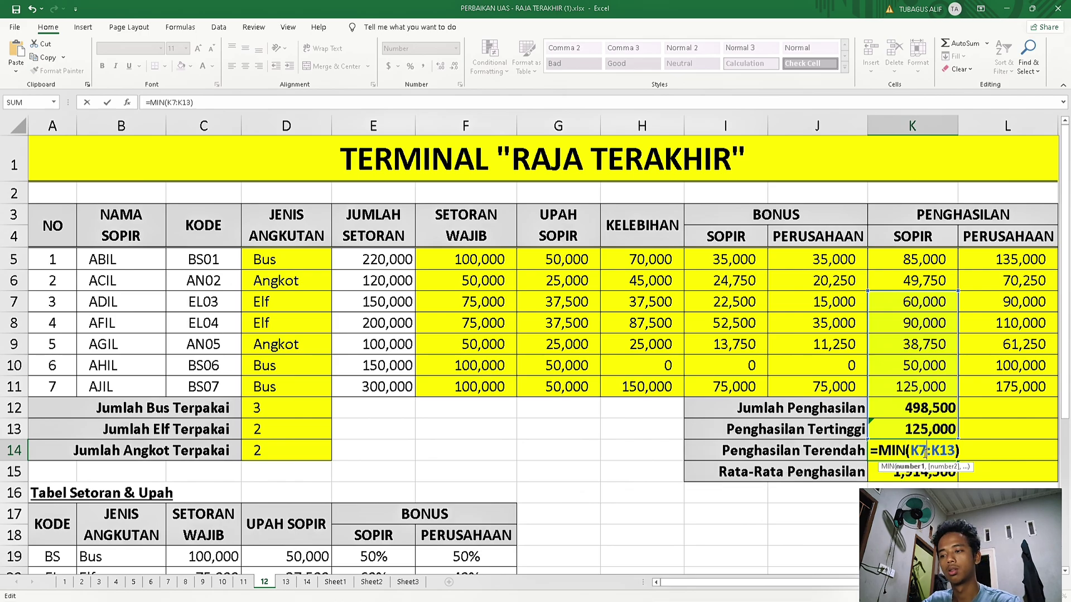
{"action": "key", "text": "BackSpace"}
{"action": "type", "text": "5"}
{"action": "key", "text": "Right"}
{"action": "key", "text": "Right"}
{"action": "key", "text": "Right"}
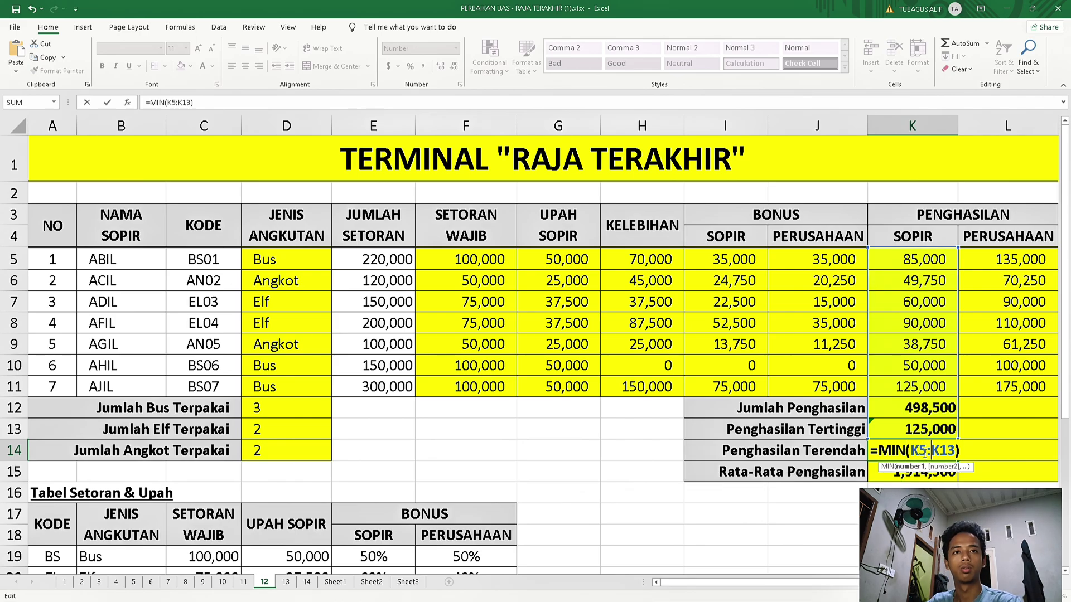
{"action": "key", "text": "Right"}
{"action": "key", "text": "BackSpace"}
{"action": "type", "text": "1"}
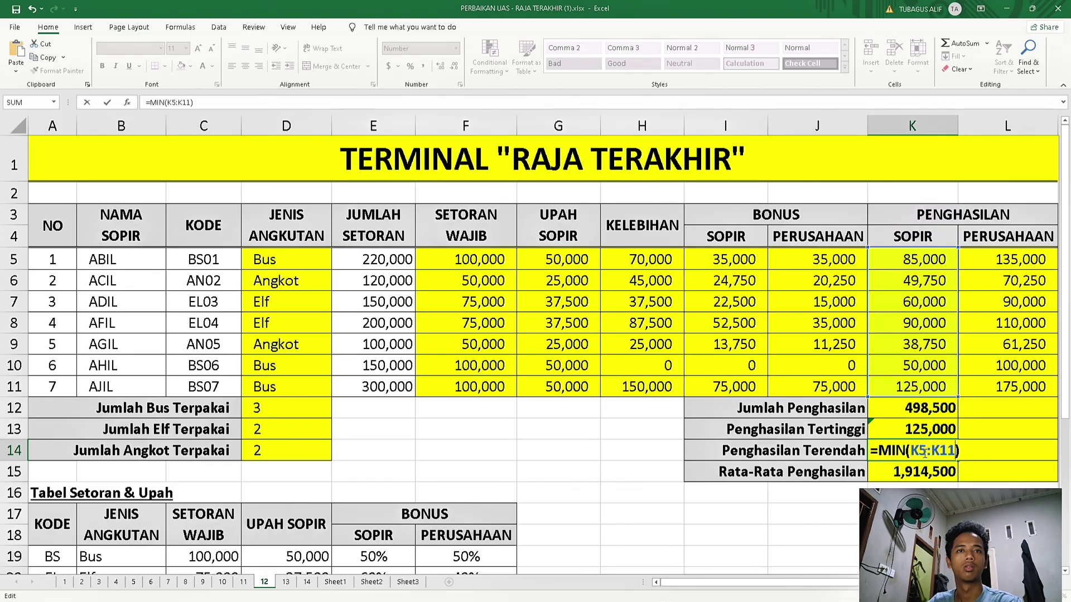
{"action": "key", "text": "Return"}
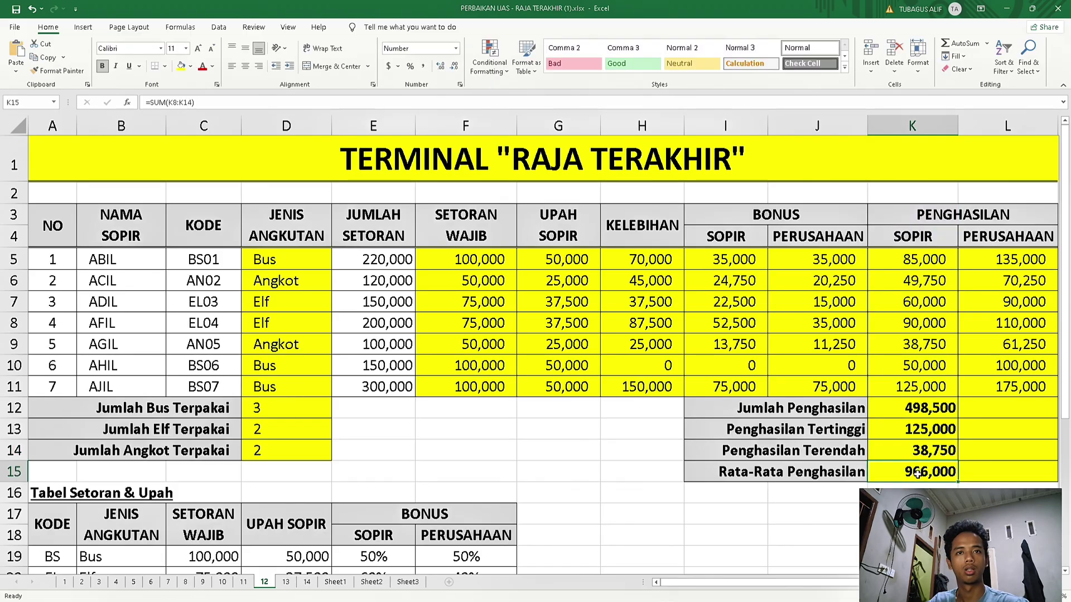
Replace SUM with AVERAGE in the SOPIR Rata-Rata Penghasilan formula in K15.
{"action": "double_click", "coordinate": [918, 473]}
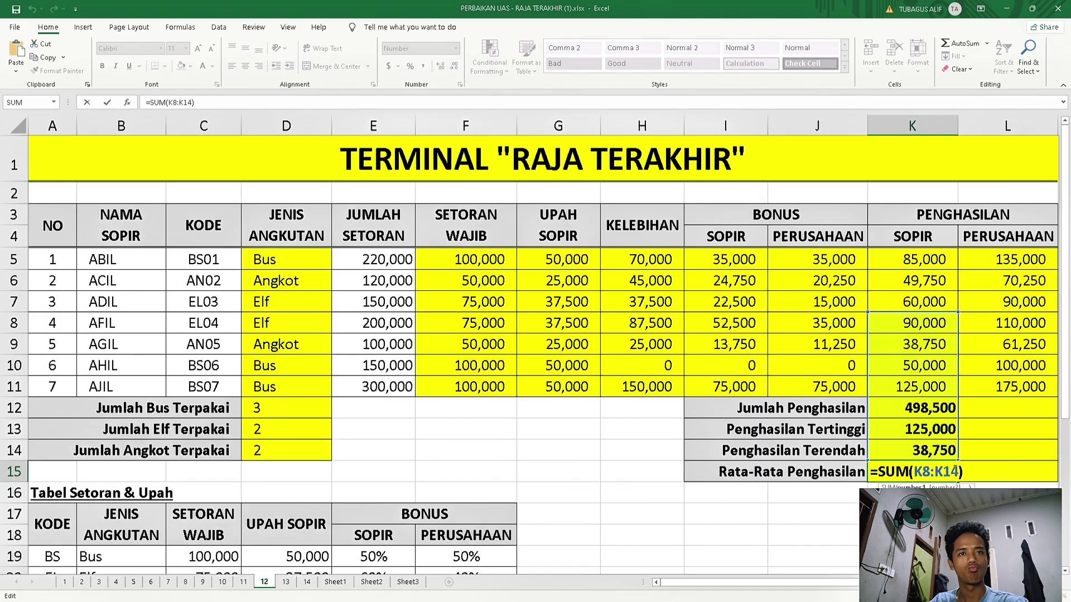
{"action": "left_click", "coordinate": [910, 473]}
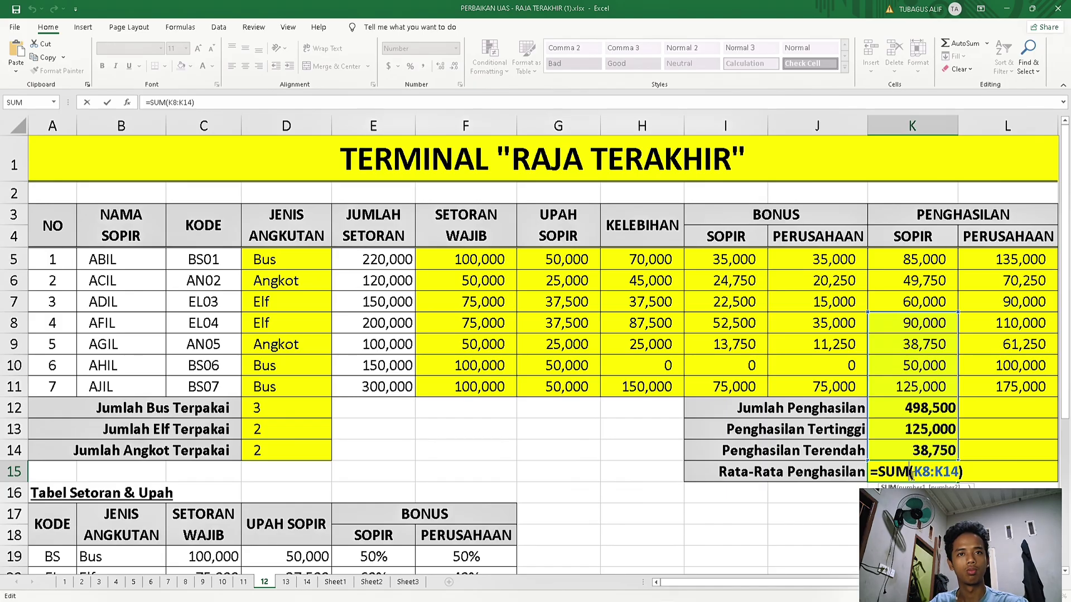
{"action": "key", "text": "BackSpace"}
{"action": "key", "text": "BackSpace"}
{"action": "key", "text": "BackSpace"}
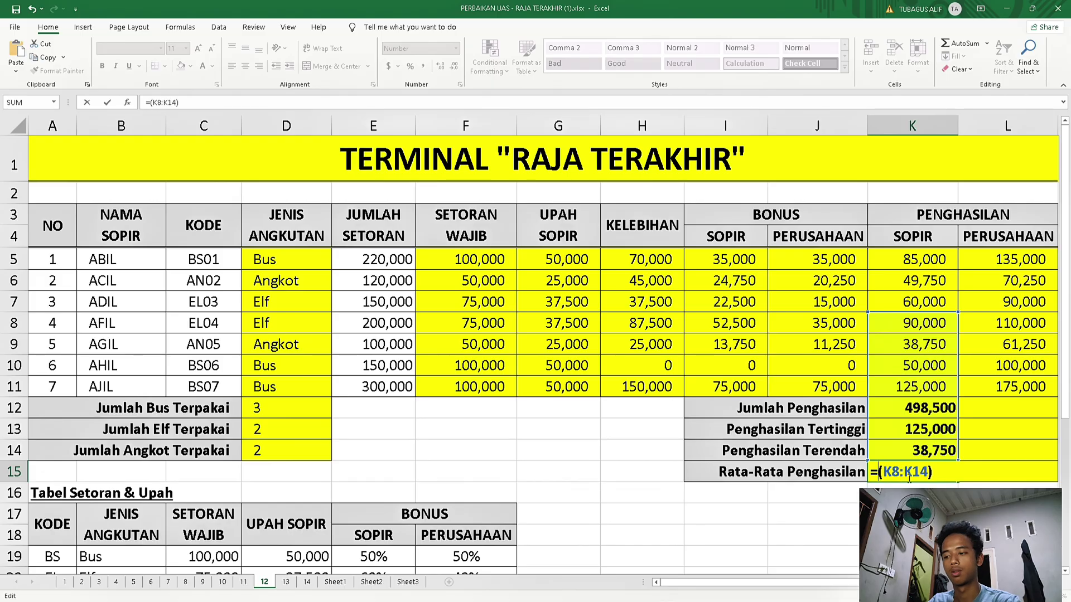
{"action": "type", "text": "AVERAGE"}
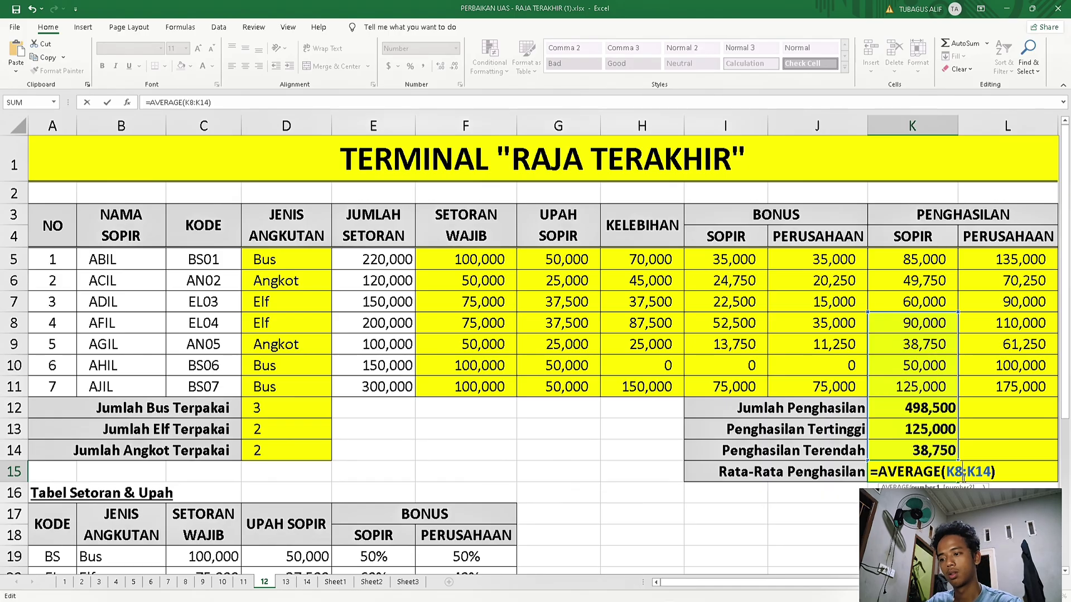
Correct the range of the AVERAGE formula in K15 to K5:K11 and enter =AVERAGE(K5:K11).
{"action": "key", "text": "BackSpace"}
{"action": "type", "text": "5"}
{"action": "key", "text": "Right"}
{"action": "key", "text": "Right"}
{"action": "key", "text": "Right"}
{"action": "key", "text": "Right"}
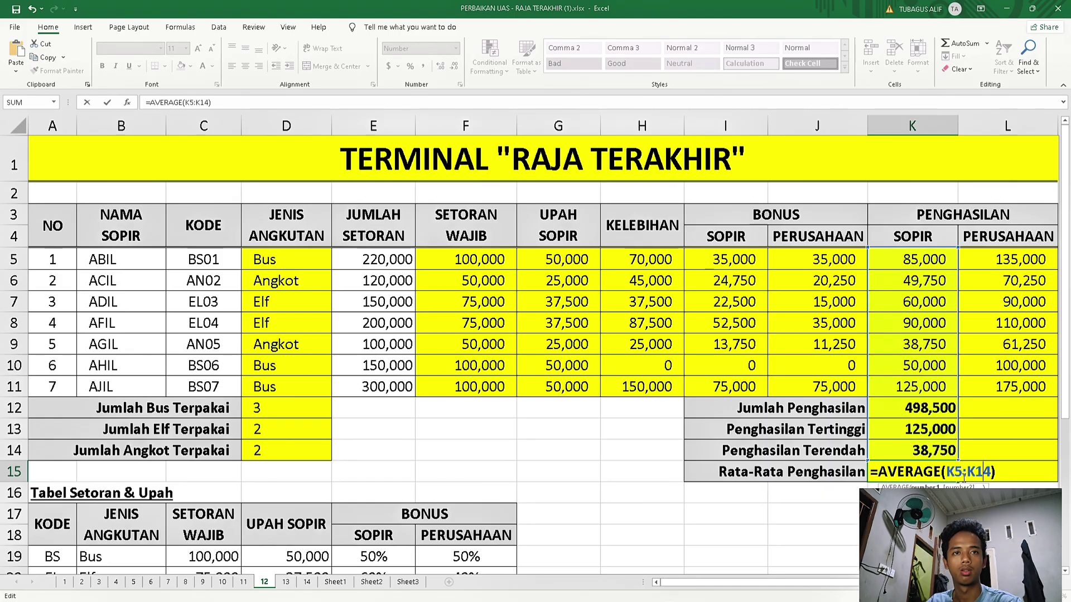
{"action": "key", "text": "BackSpace"}
{"action": "type", "text": "1"}
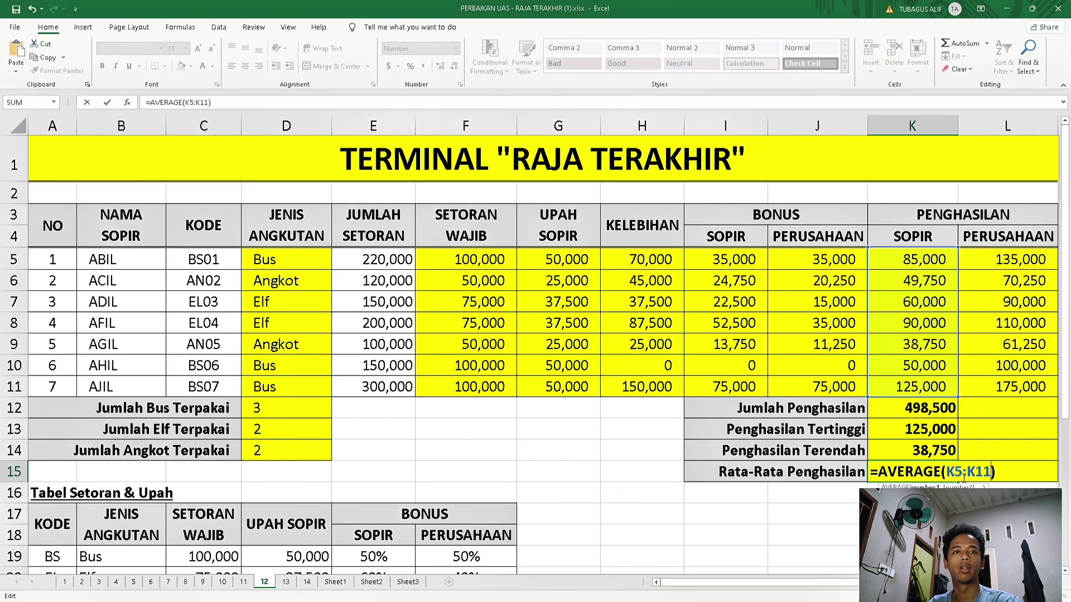
{"action": "key", "text": "Return"}
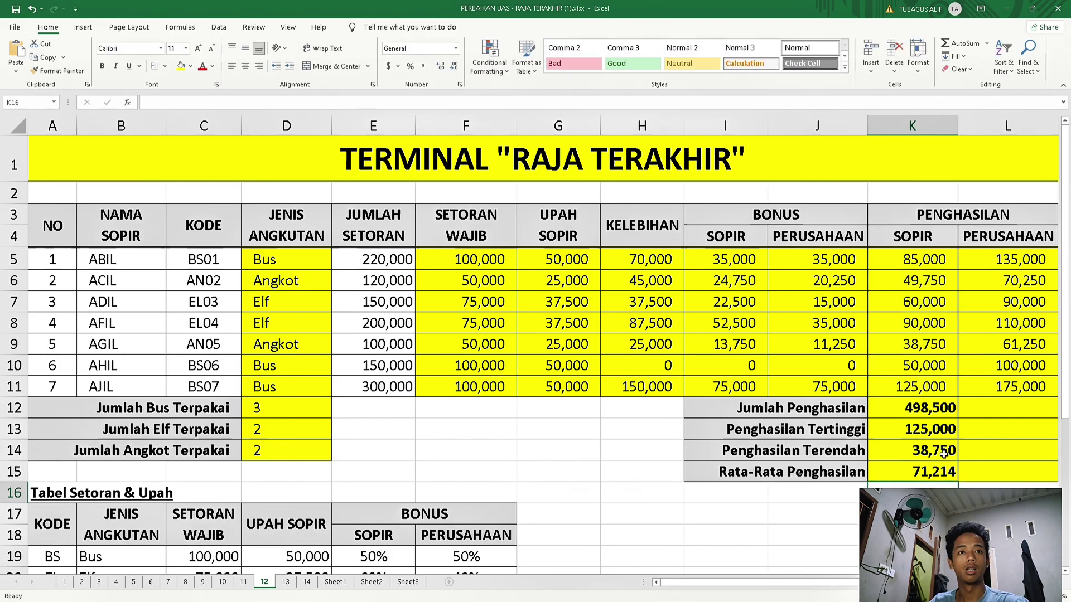
Fill the Jumlah Penghasilan SUM formula from K12 across to L12 for PERUSAHAAN.
{"action": "left_click", "coordinate": [1023, 408]}
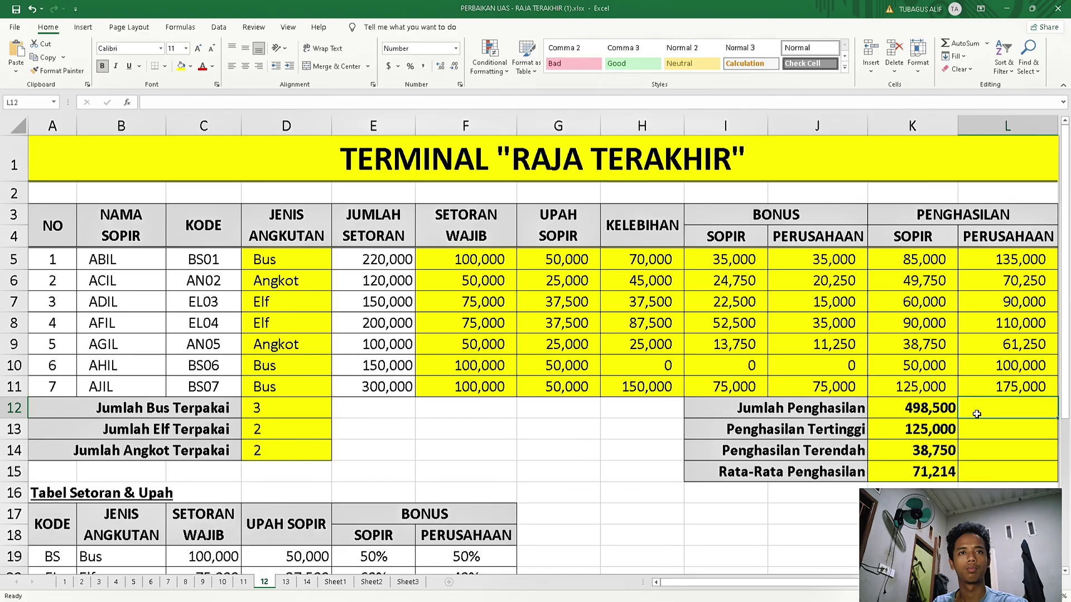
{"action": "left_click", "coordinate": [927, 418]}
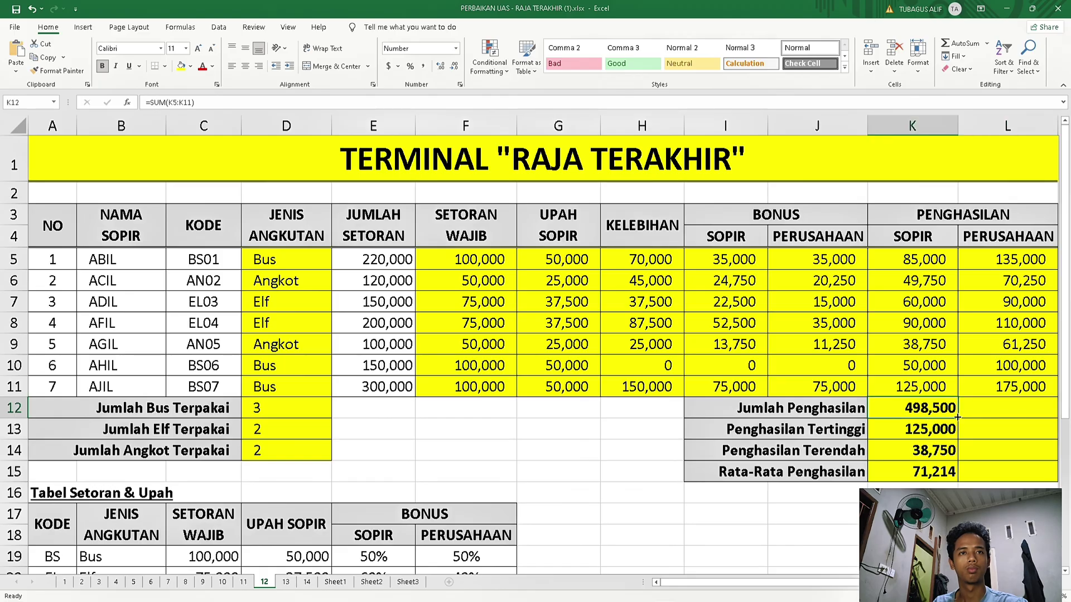
{"action": "left_click_drag", "start_coordinate": [957, 417], "coordinate": [1029, 408]}
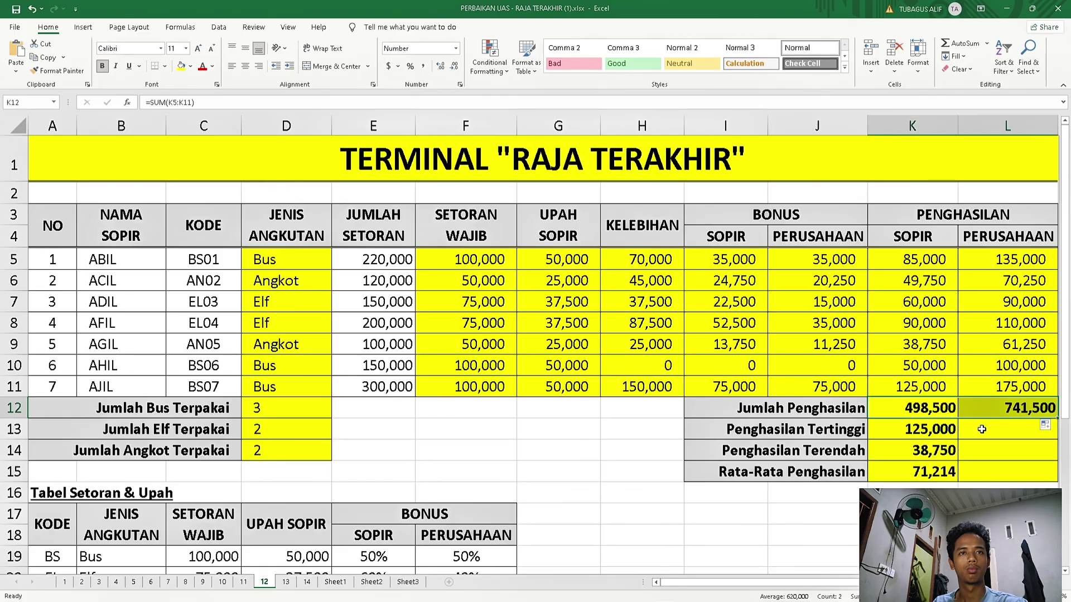
{"action": "left_click", "coordinate": [953, 438]}
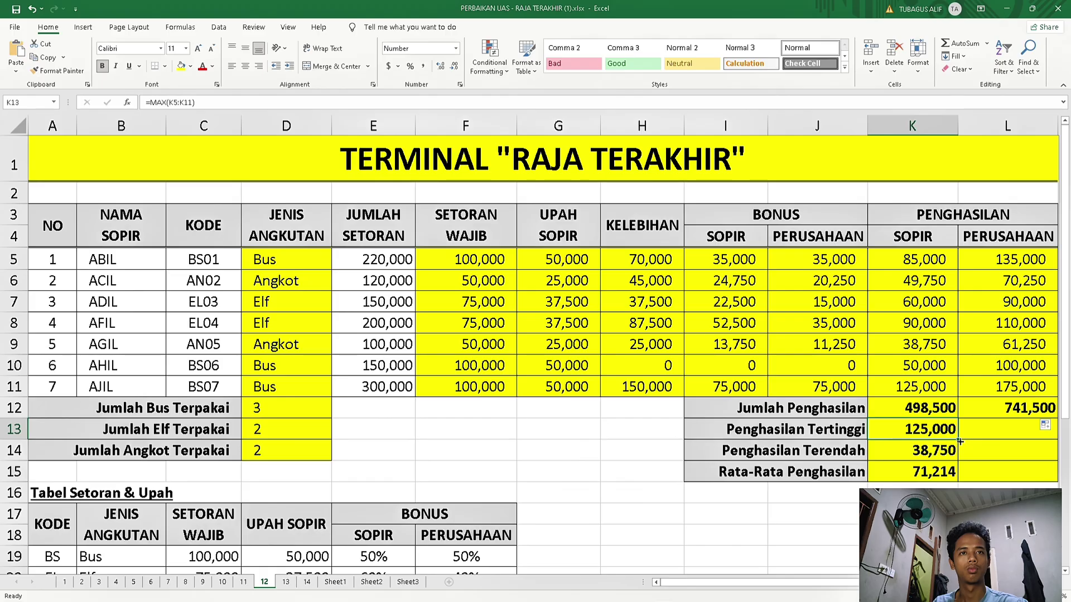
{"action": "left_click_drag", "start_coordinate": [959, 440], "coordinate": [150, 407]}
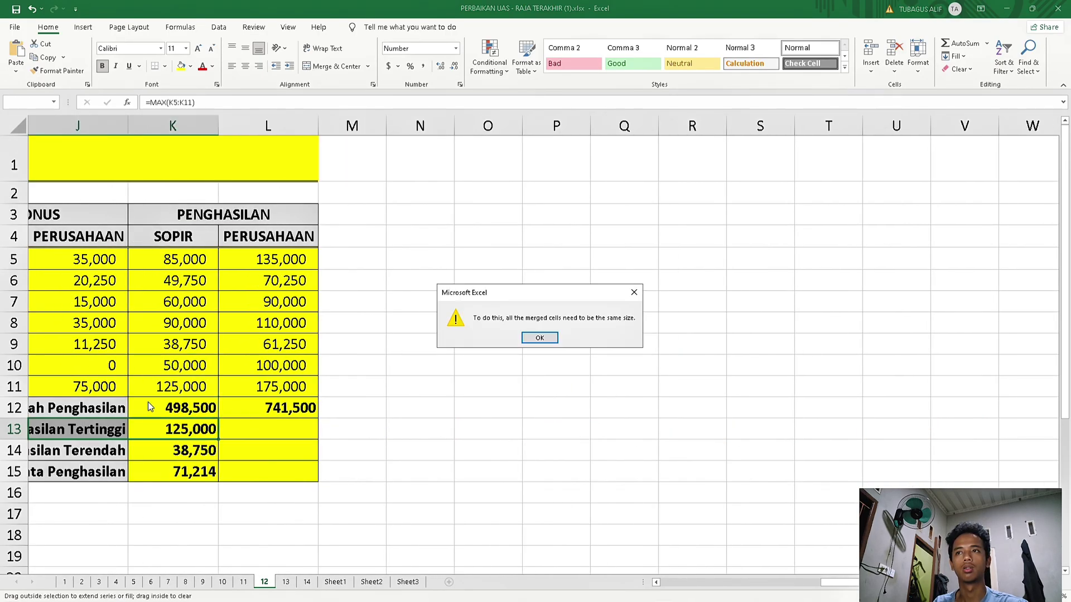
{"action": "left_click", "coordinate": [634, 292]}
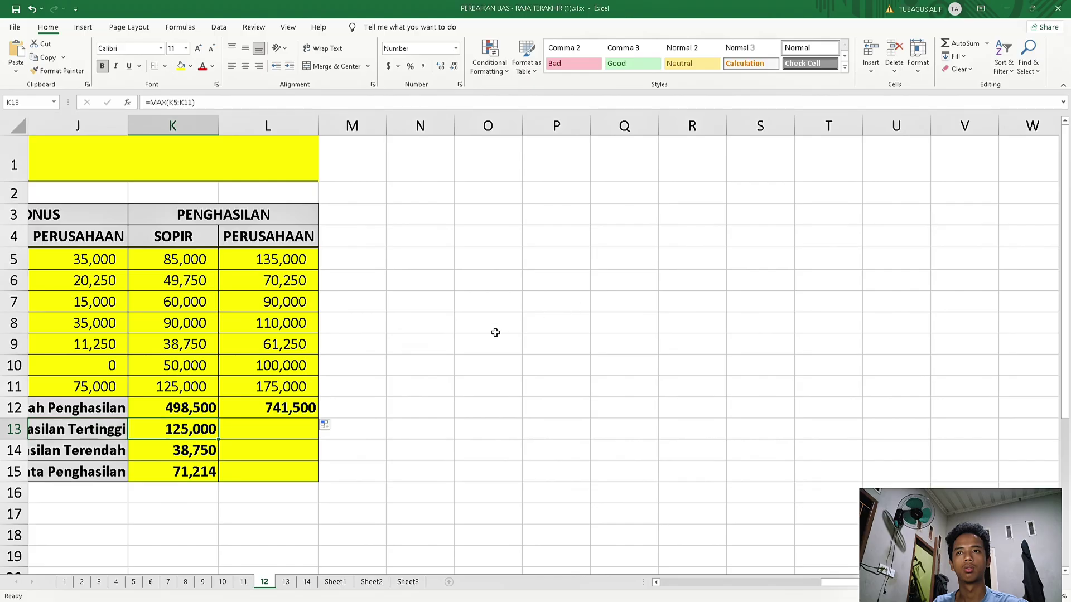
{"action": "left_click_drag", "start_coordinate": [495, 333], "coordinate": [50, 322]}
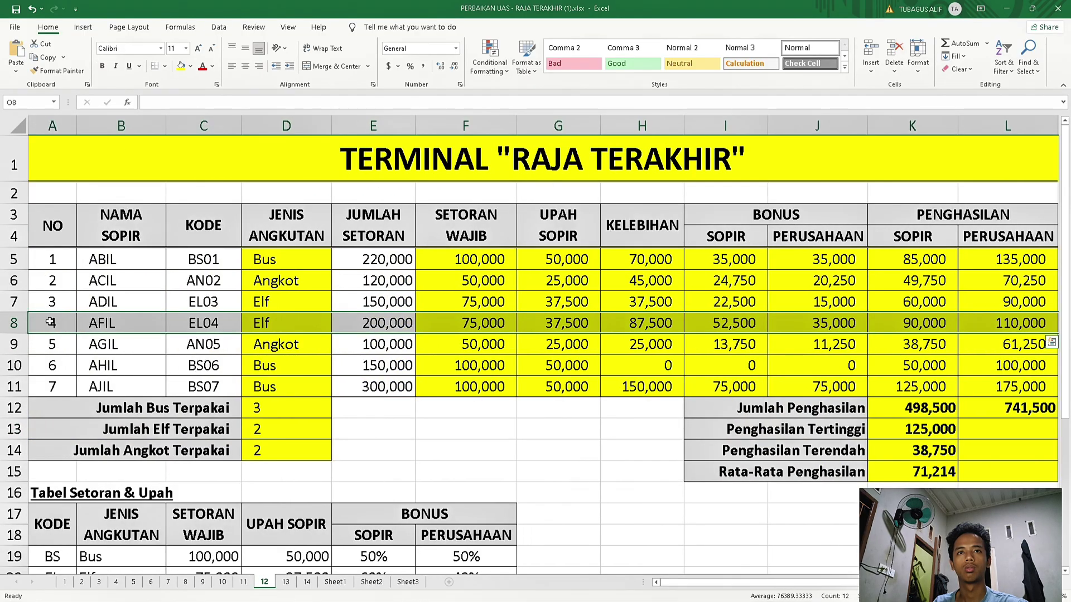
Fill the Penghasilan Tertinggi, Terendah and Rata-Rata formulas from K13, K14 and K15 across to column L for PERUSAHAAN.
{"action": "left_click", "coordinate": [939, 428]}
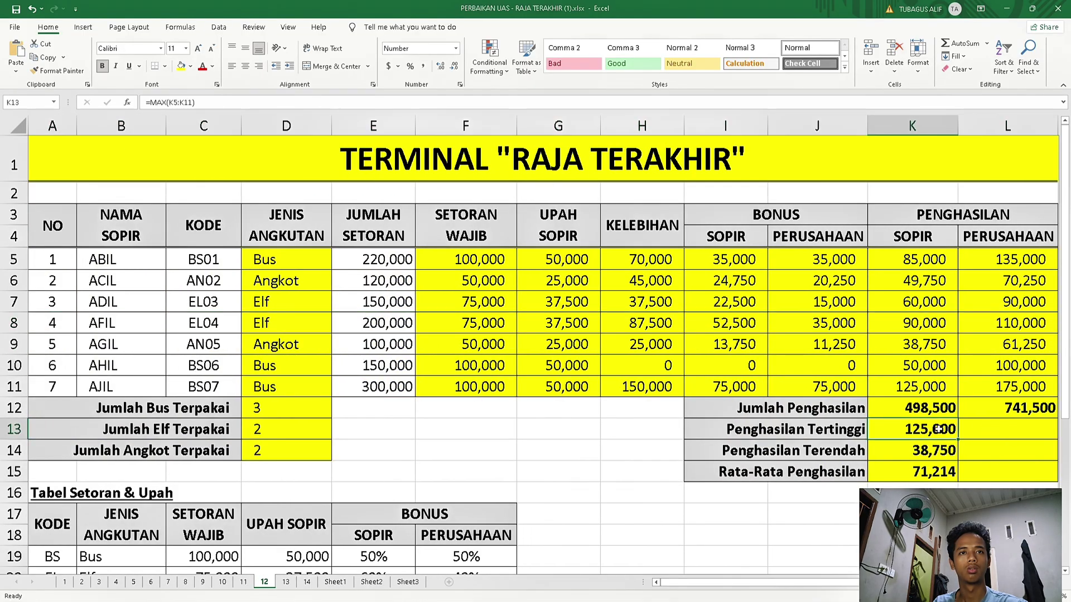
{"action": "left_click_drag", "start_coordinate": [957, 440], "coordinate": [1017, 436]}
{"action": "left_click", "coordinate": [939, 452]}
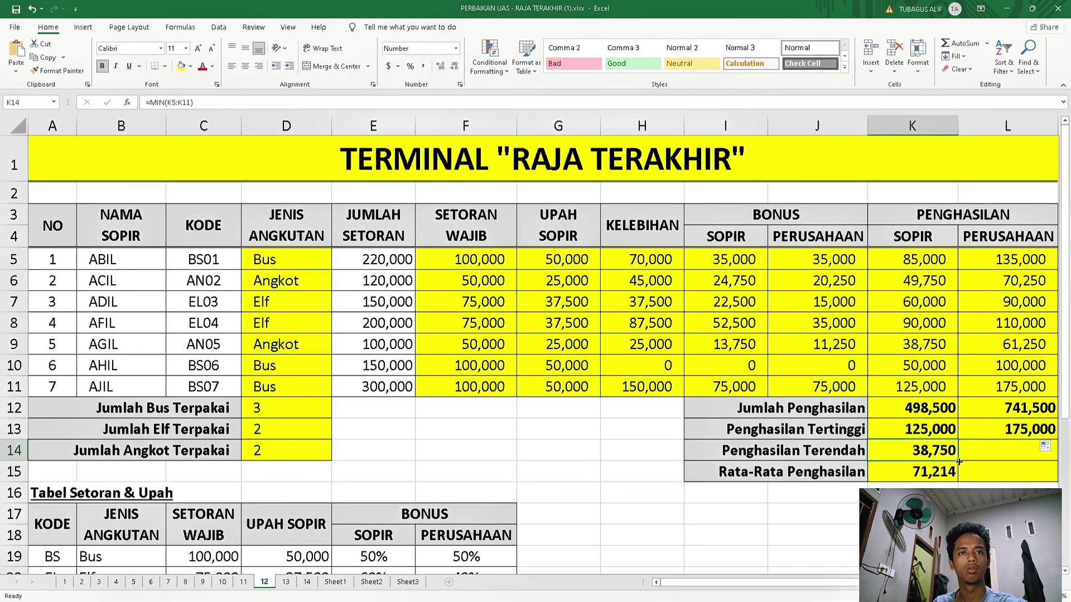
{"action": "left_click_drag", "start_coordinate": [954, 463], "coordinate": [1012, 456]}
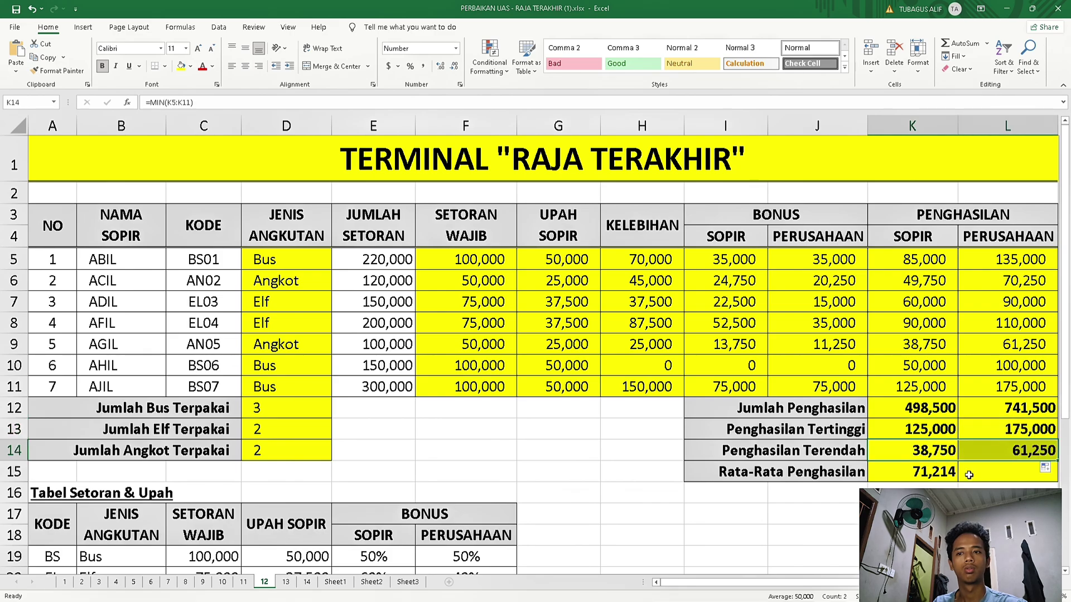
{"action": "left_click", "coordinate": [938, 477]}
{"action": "left_click_drag", "start_coordinate": [957, 483], "coordinate": [1012, 478]}
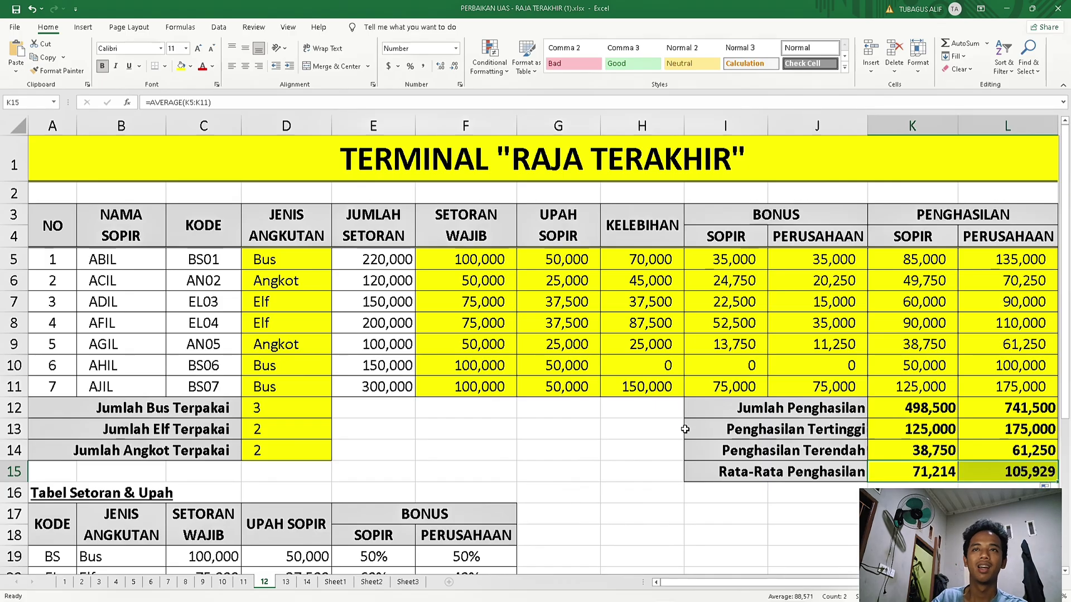